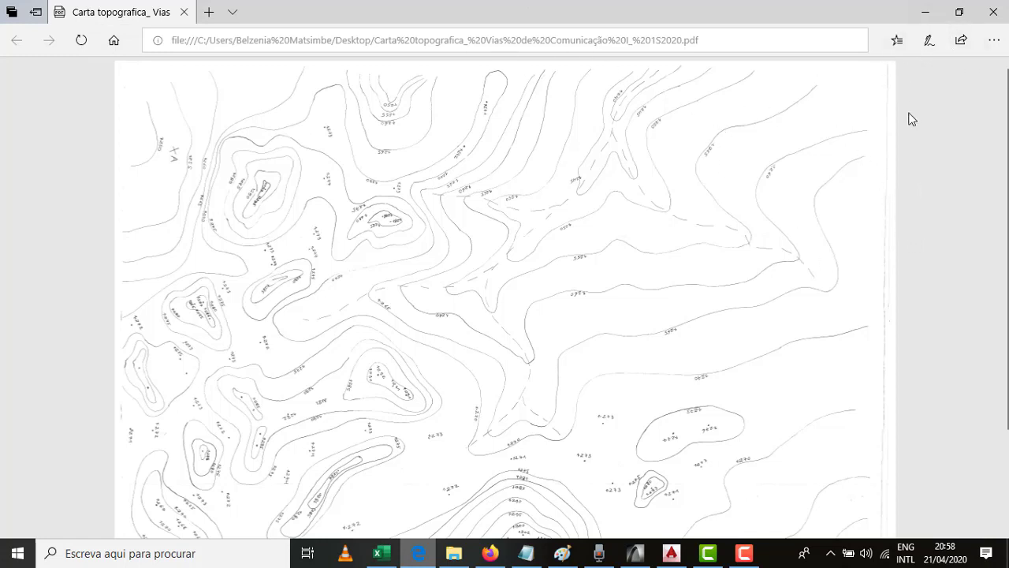
Look over the topographic map PDF and the Paint notes with the reference measurements and import stages, and switch to AutoCAD
scroll(891, 530, down, 2)
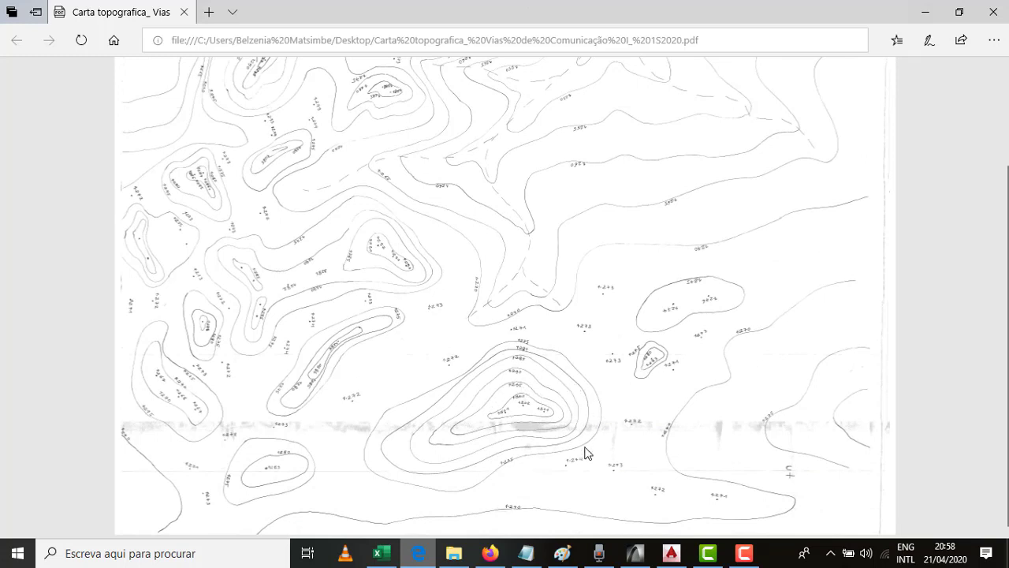
key(alt+Tab)
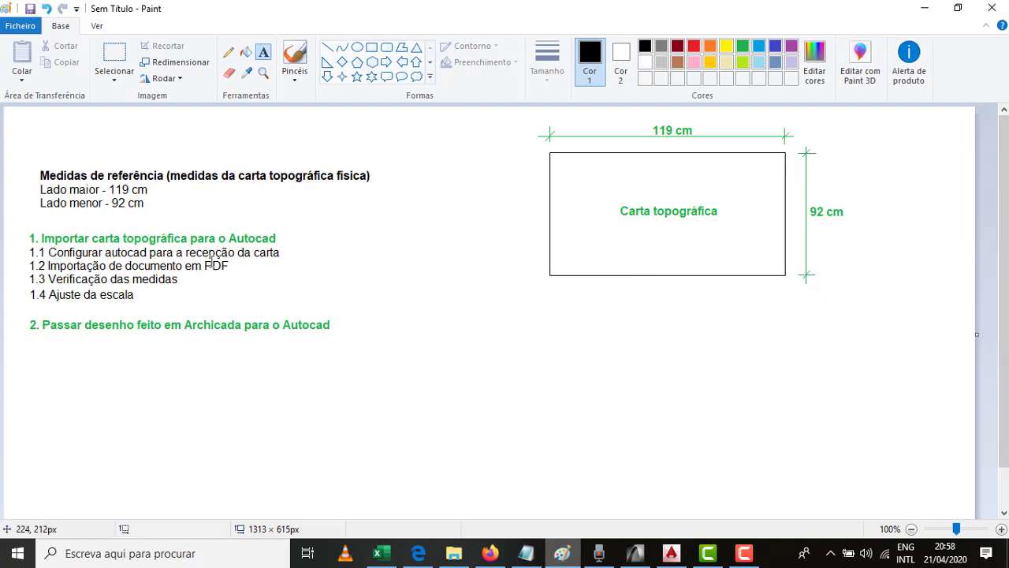
click(673, 556)
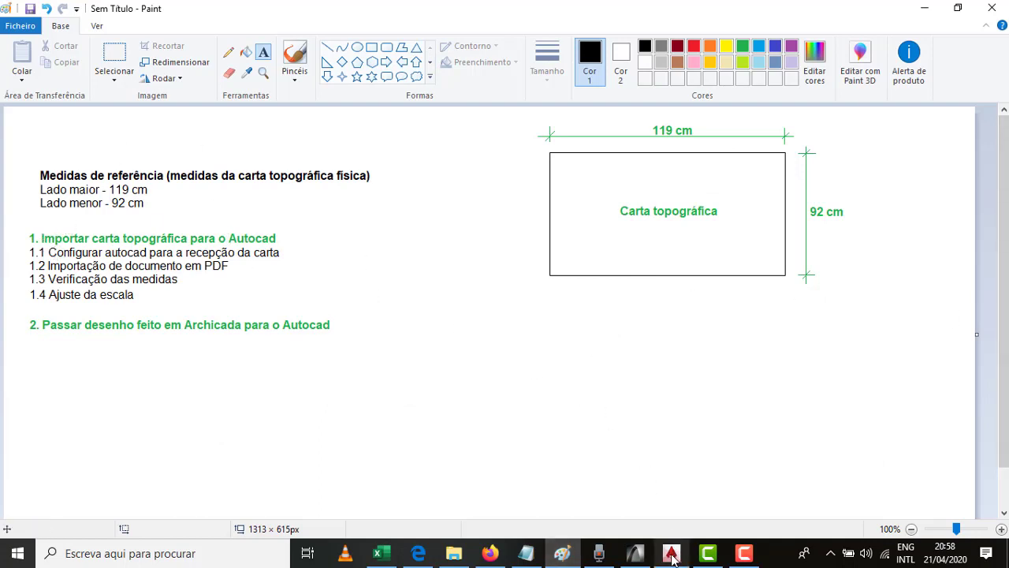
click(704, 429)
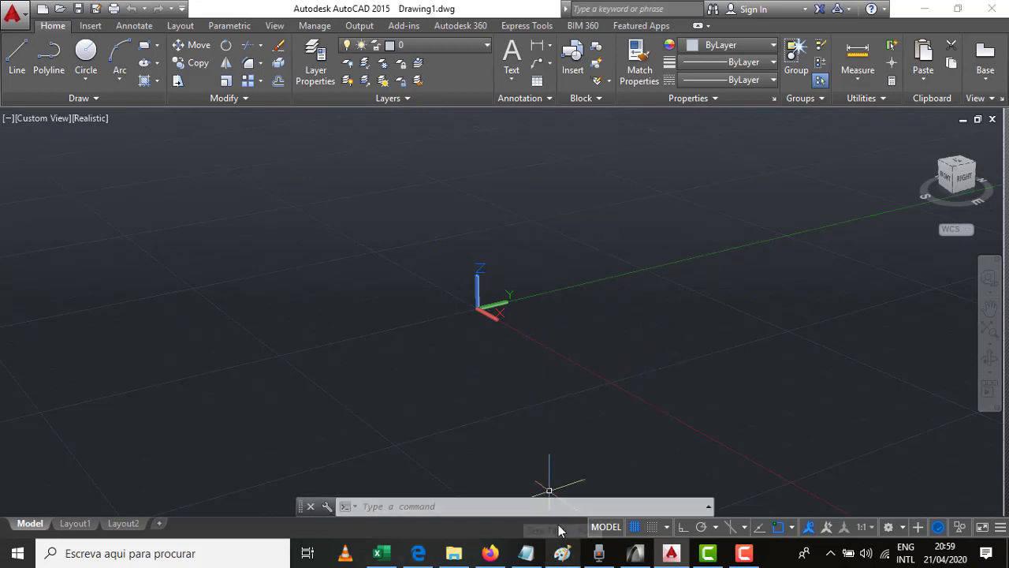
click(563, 554)
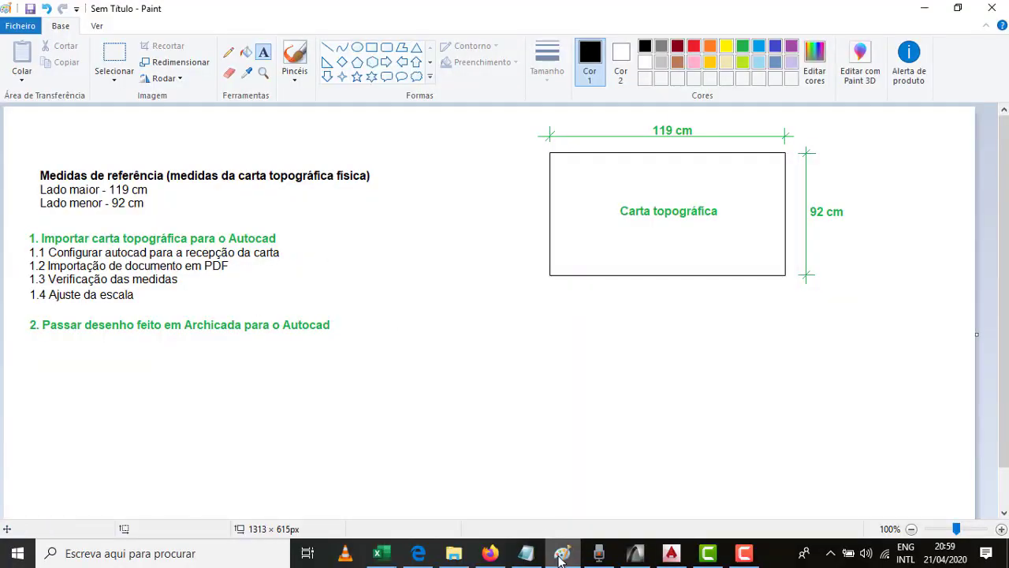
click(671, 553)
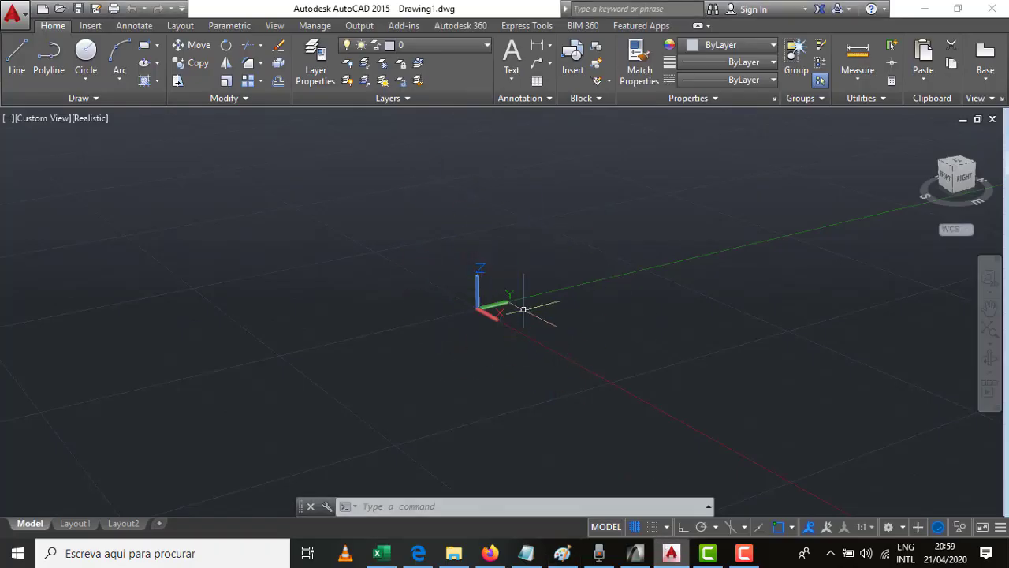
Switch to Paint and draw crossing axes below the map sketch: a vertical line about 196 px and a horizontal line about 380 px long
click(563, 554)
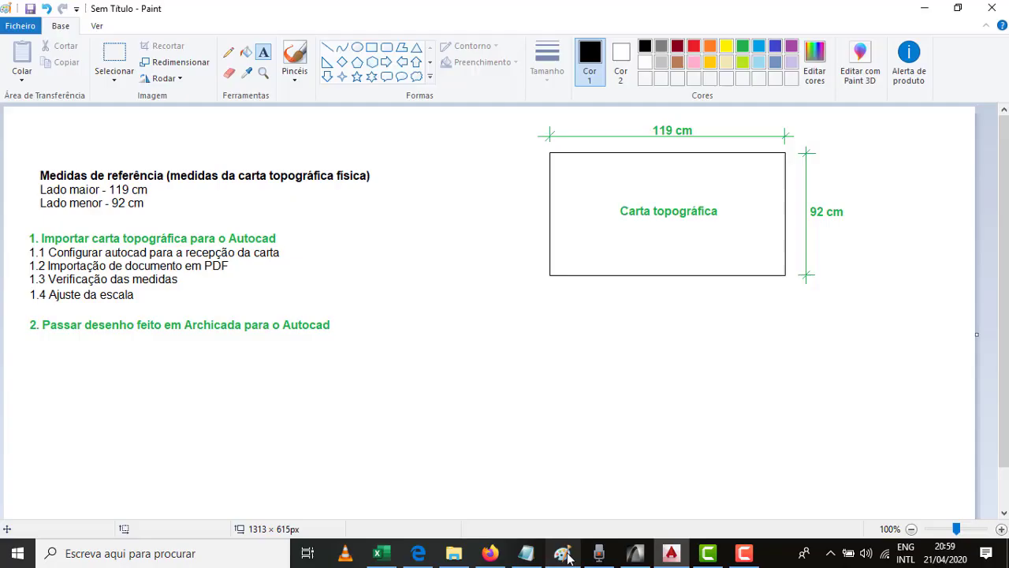
click(327, 47)
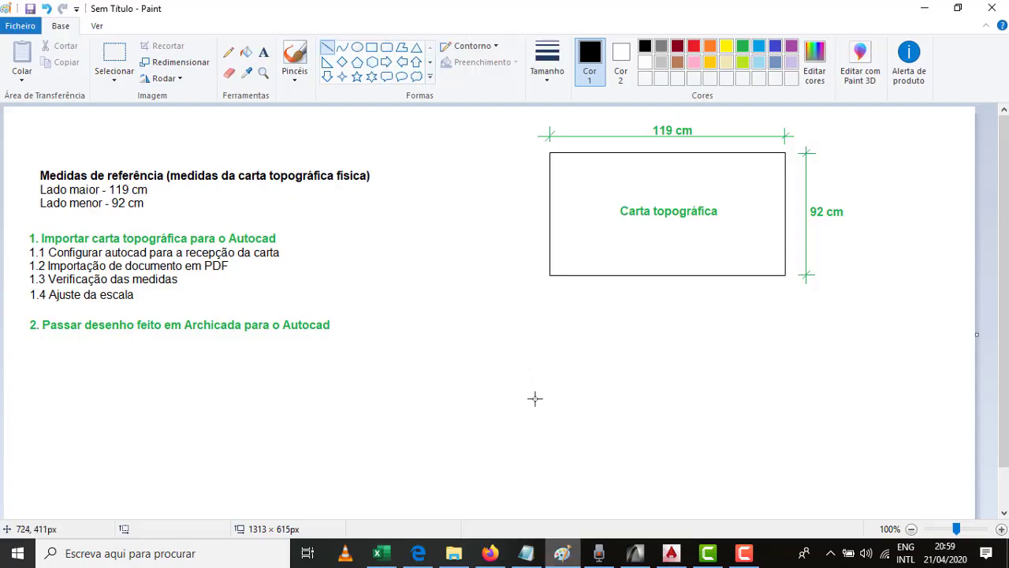
drag(497, 321, 497, 464)
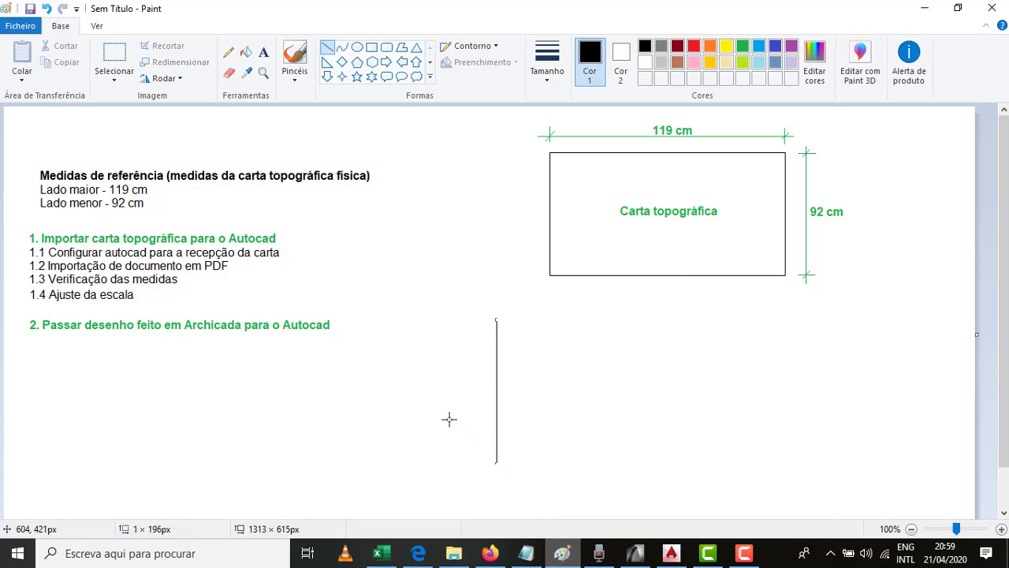
drag(418, 417, 698, 417)
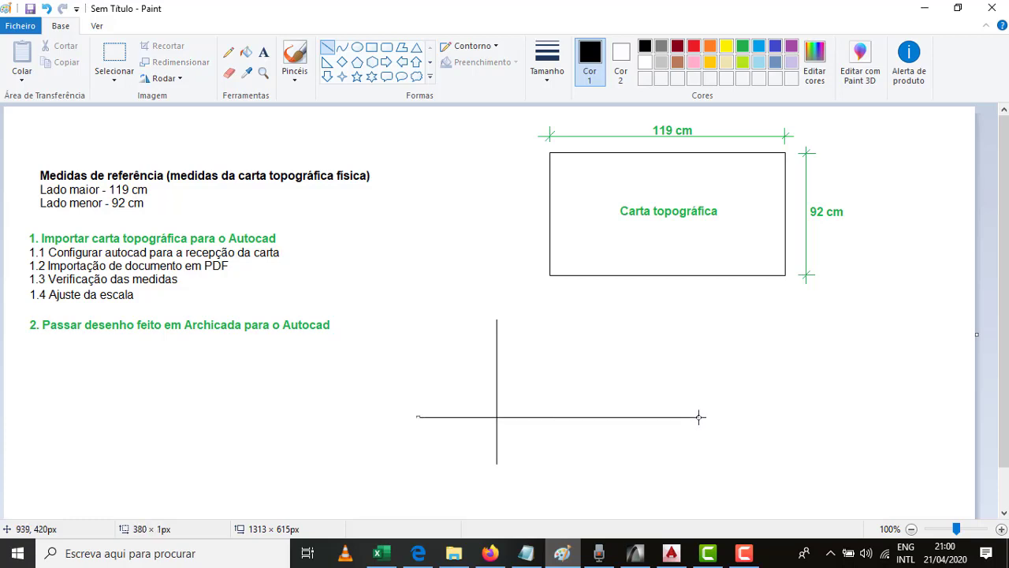
Label the axes with text: "y" beside the upper end of the vertical line and "x" below the right end of the horizontal line
click(263, 52)
drag(480, 332, 481, 333)
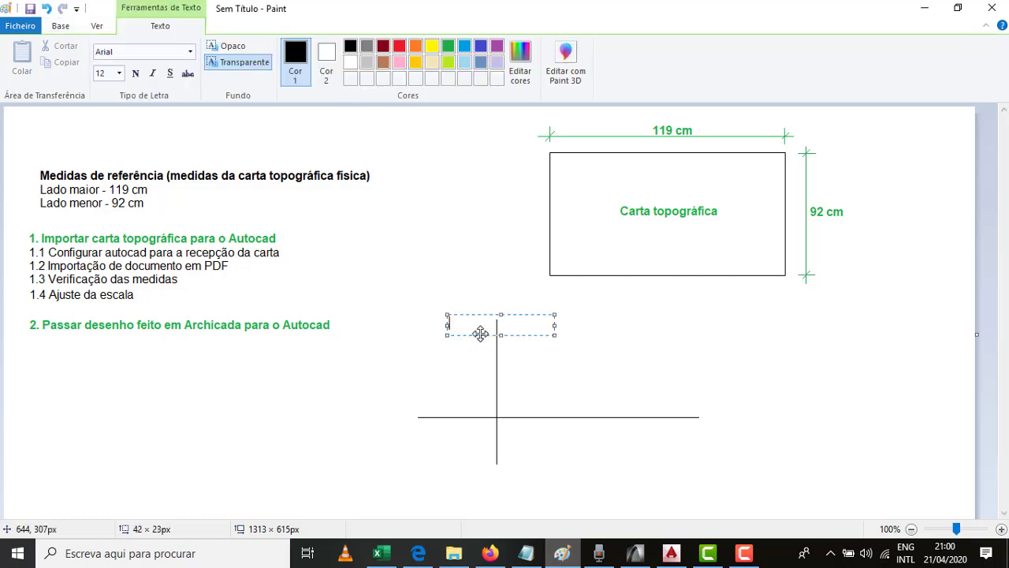
text(y)
click(699, 432)
click(694, 424)
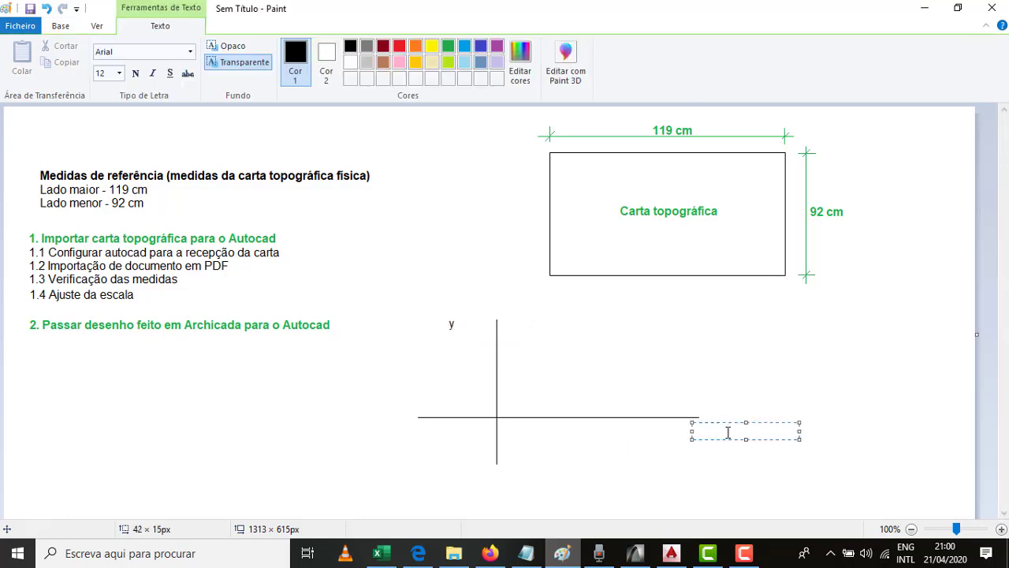
click(641, 369)
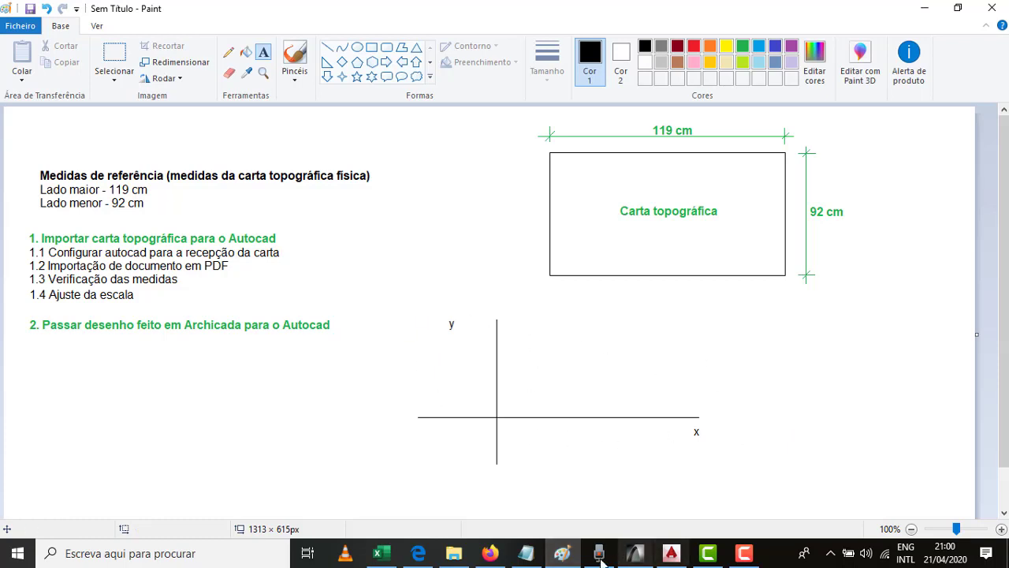
Switch to AutoCAD and orient the view to Top, with the X axis pointing right and the Y axis pointing up
click(670, 557)
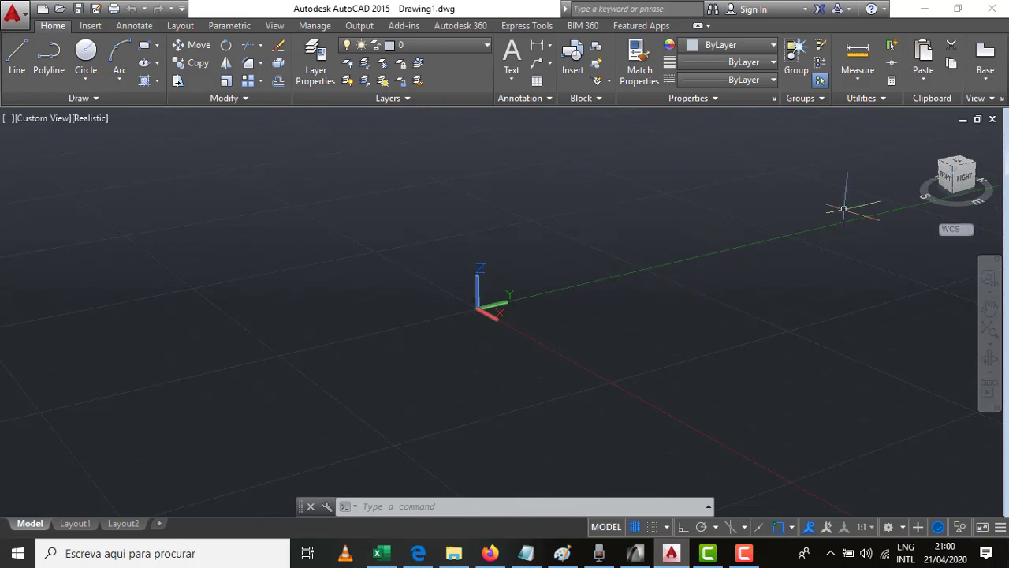
click(959, 165)
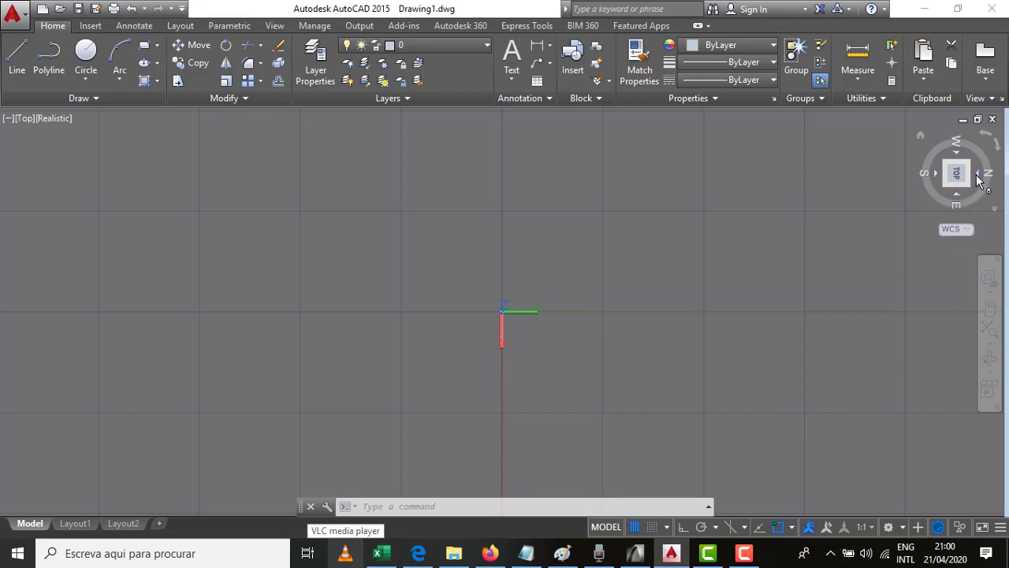
click(957, 194)
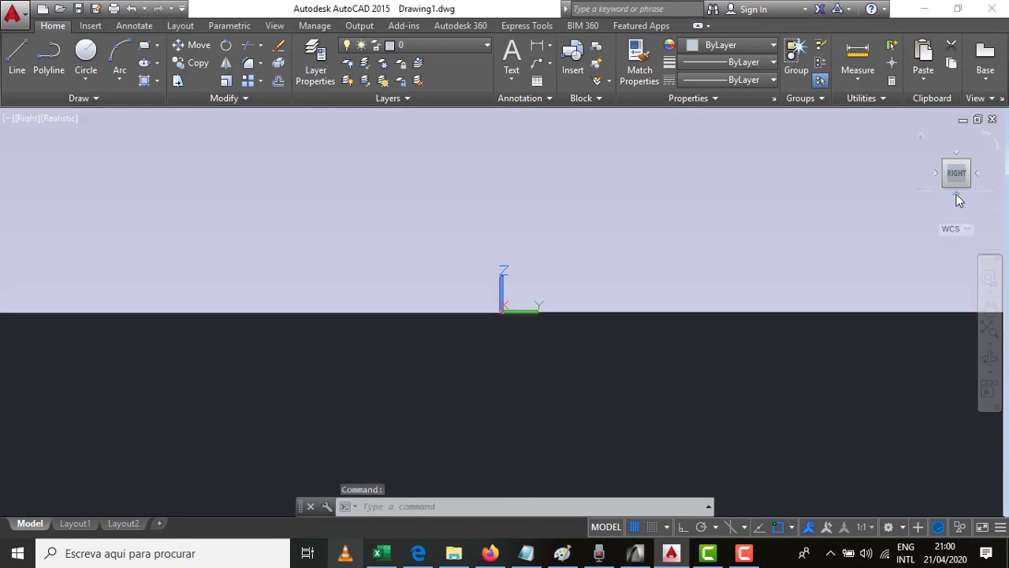
click(956, 153)
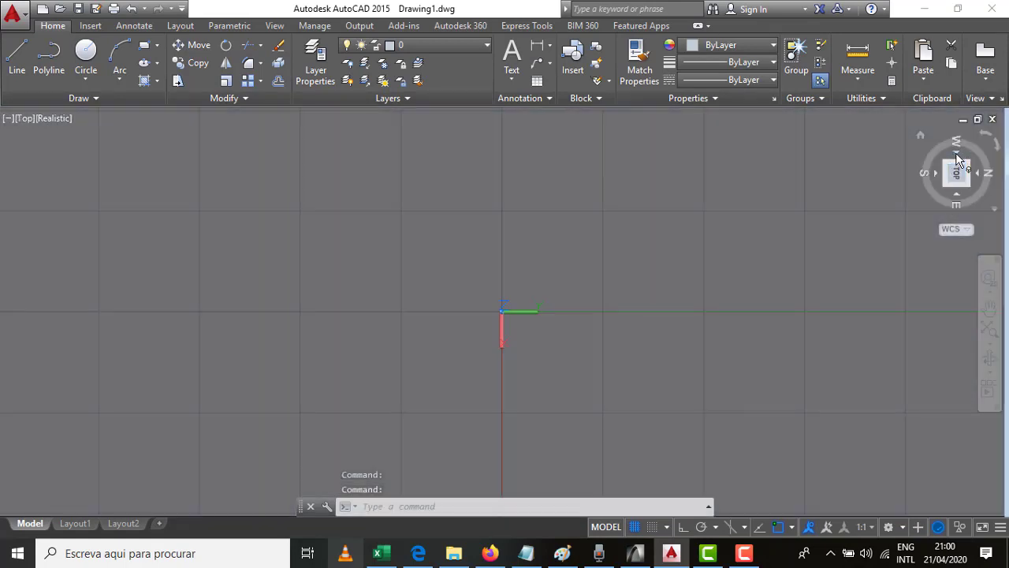
click(980, 174)
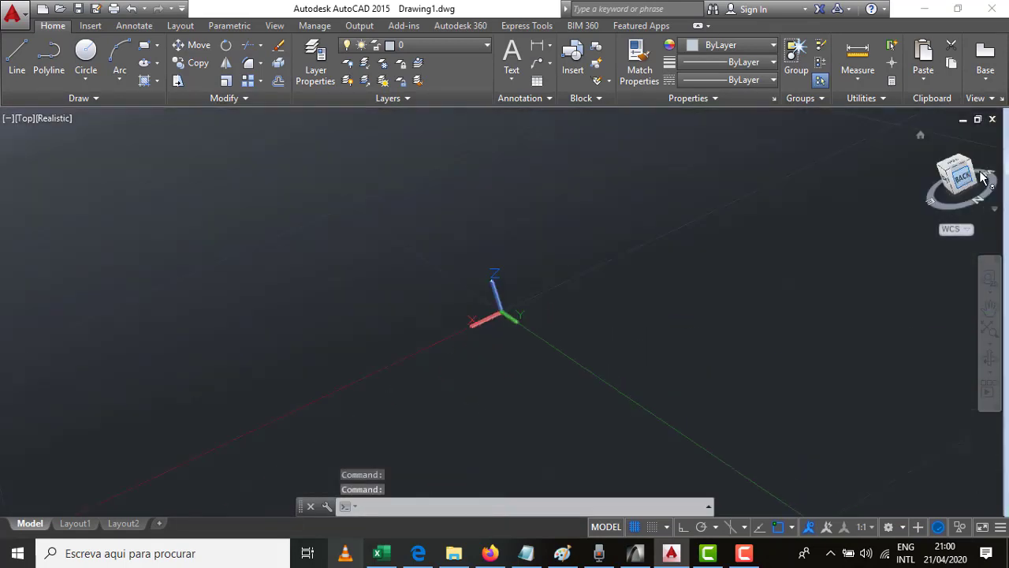
click(957, 195)
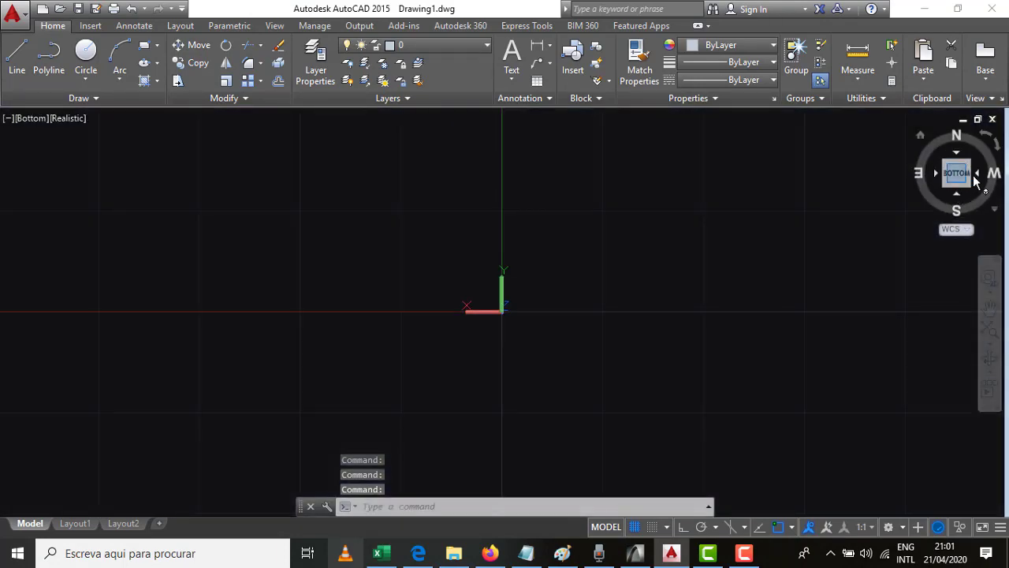
click(937, 174)
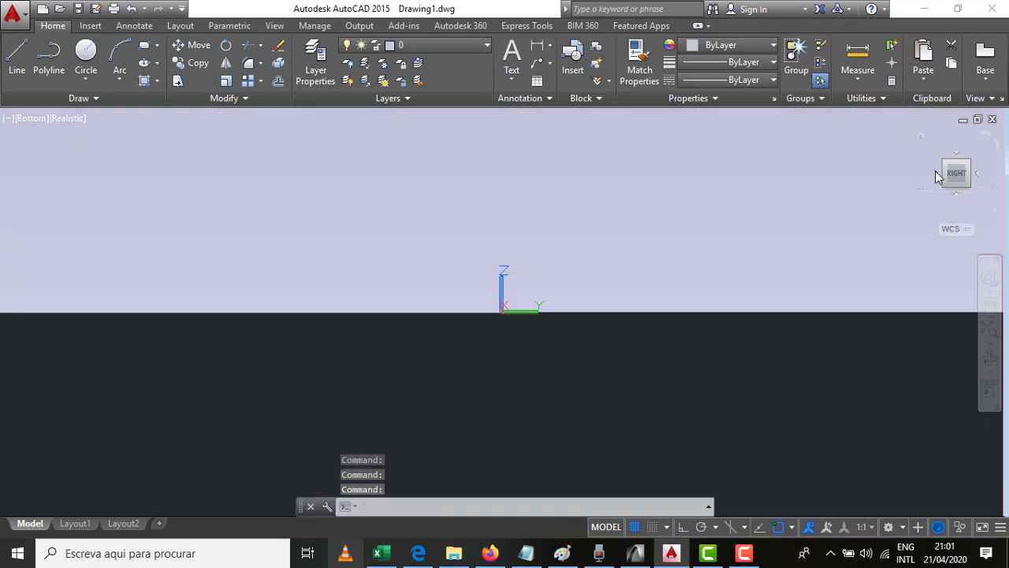
click(937, 176)
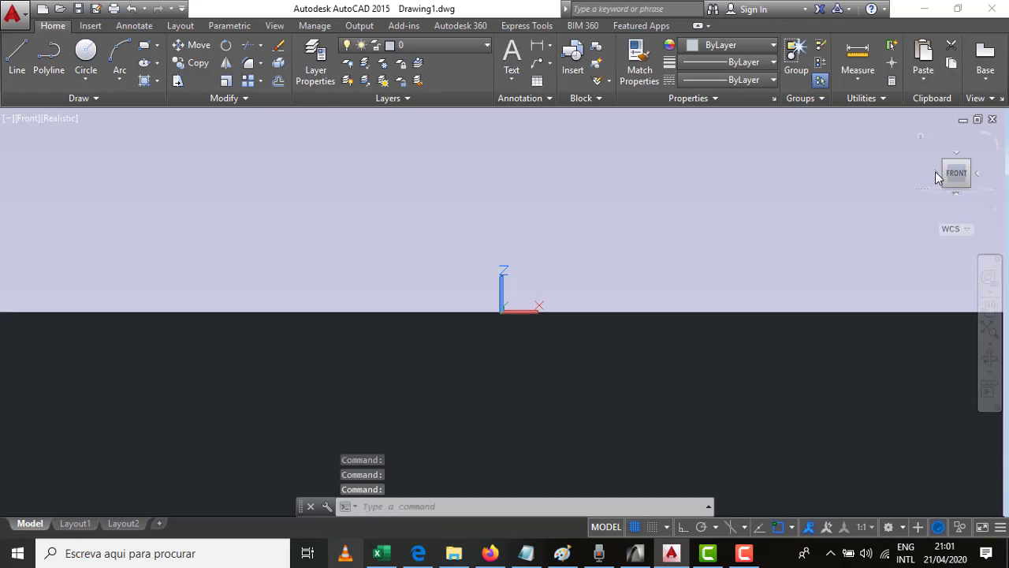
click(937, 175)
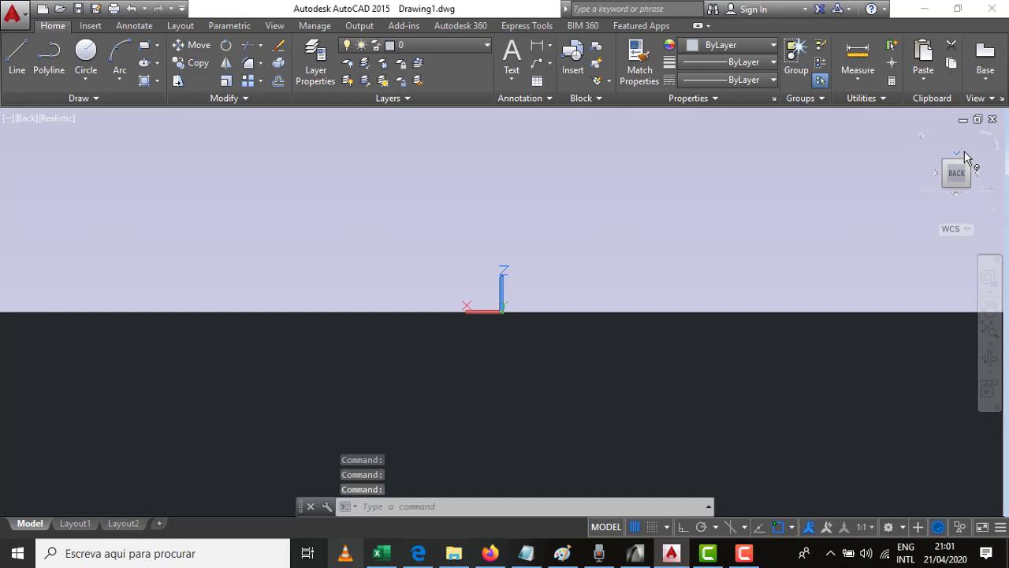
click(957, 153)
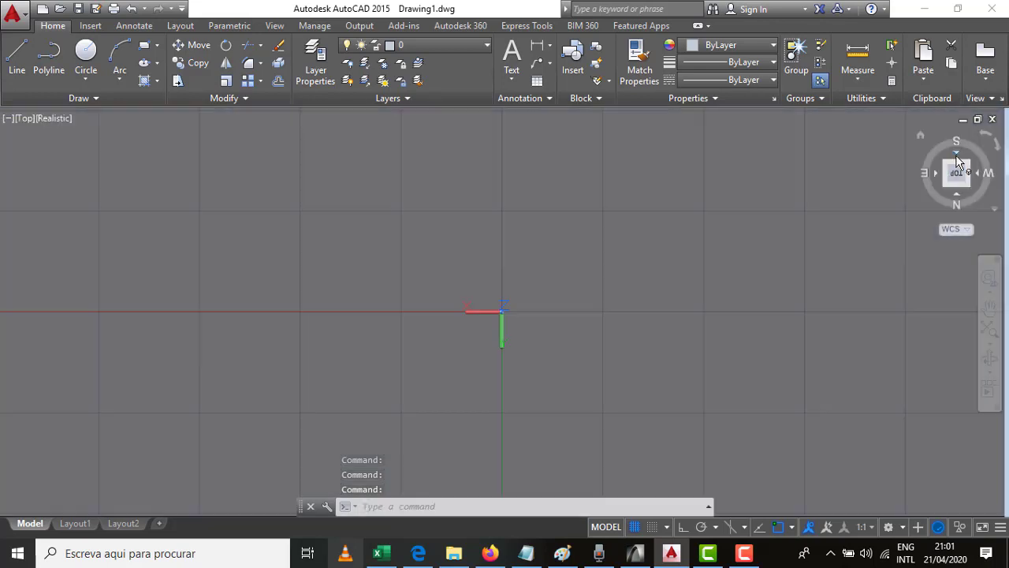
click(956, 153)
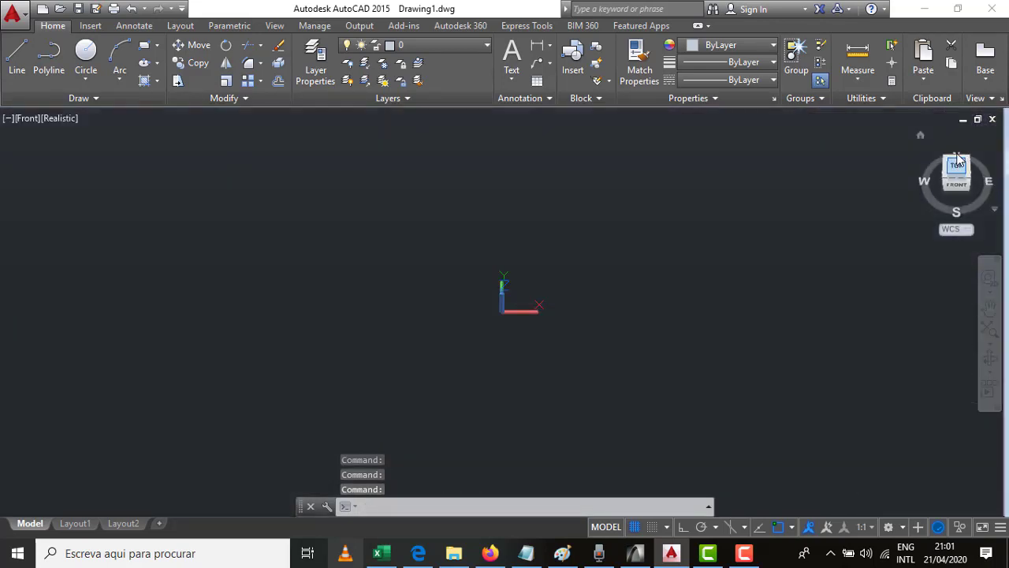
click(956, 161)
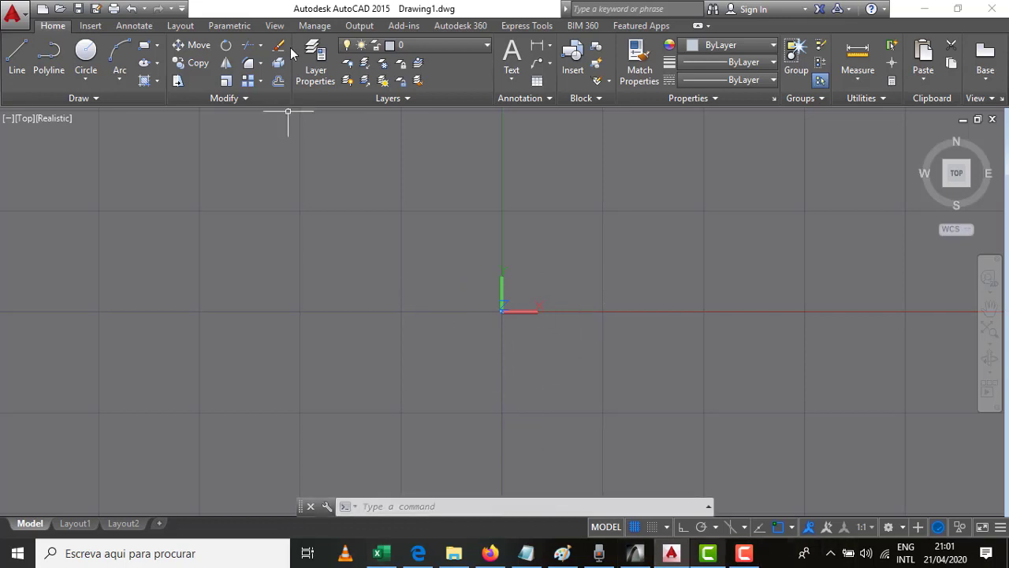
Set the viewport's visual style to 2D Wireframe
click(273, 26)
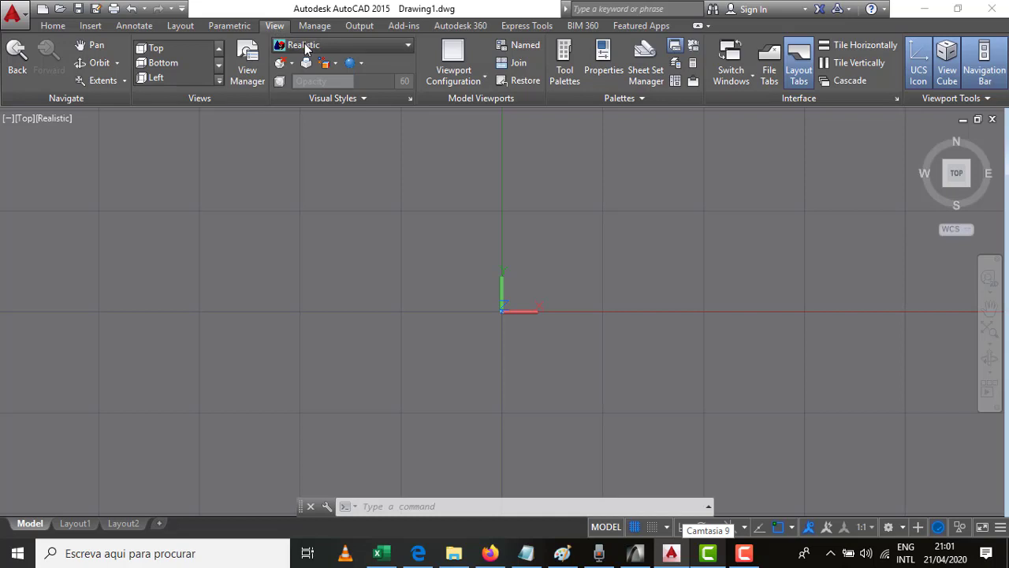
click(306, 47)
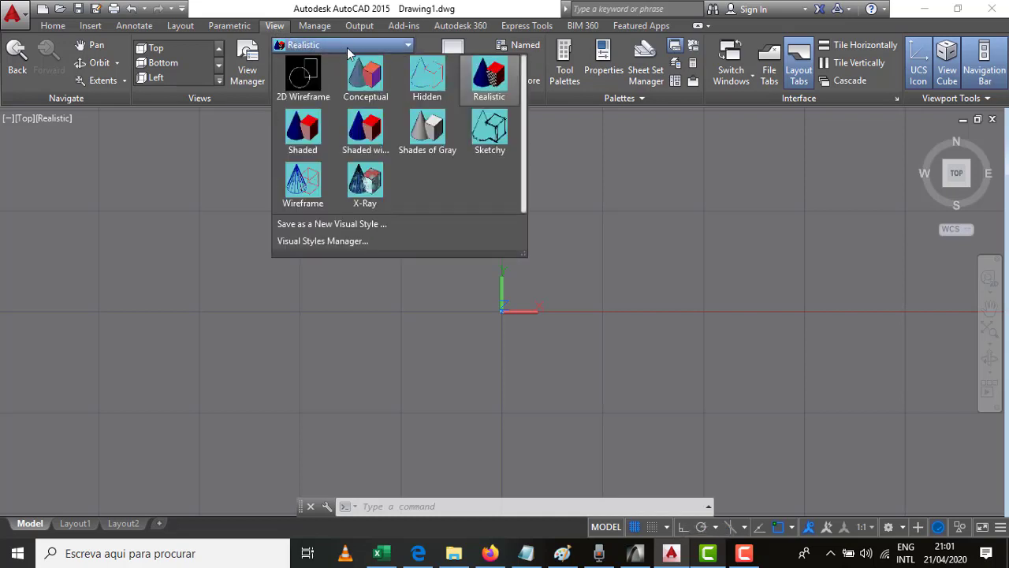
click(306, 73)
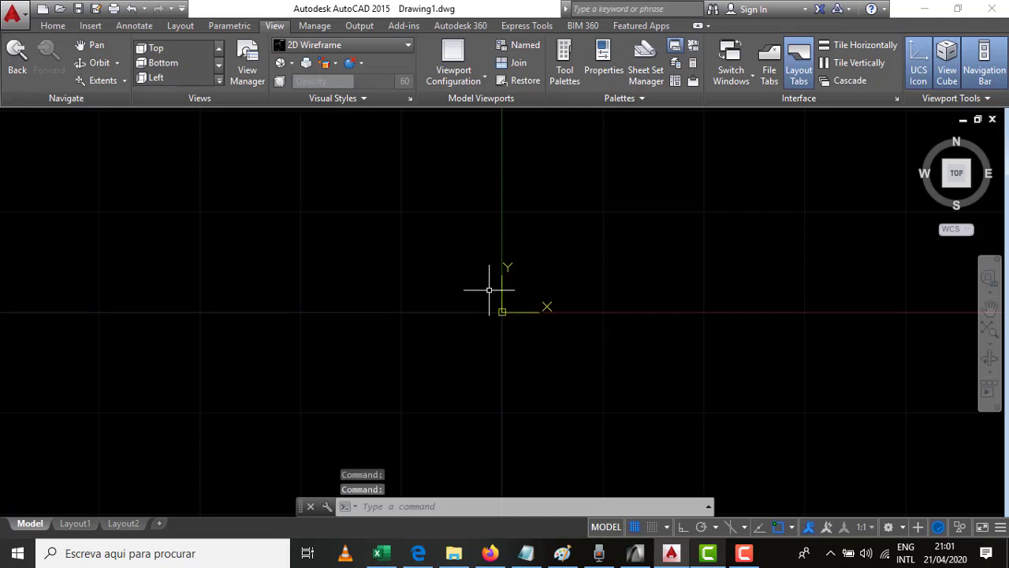
Try the Realistic visual style and return the viewport to 2D Wireframe
click(304, 48)
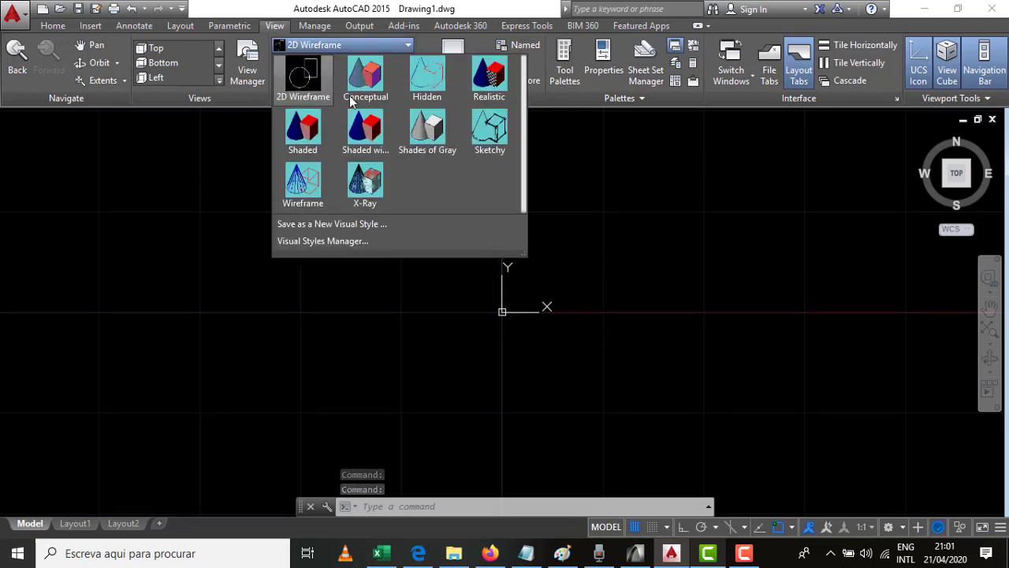
click(483, 89)
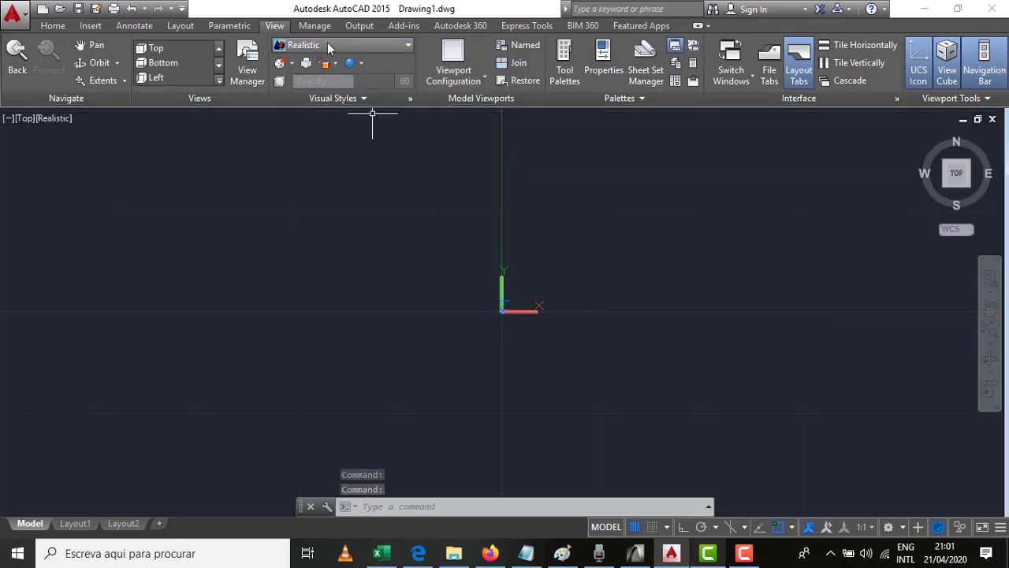
click(329, 46)
click(308, 82)
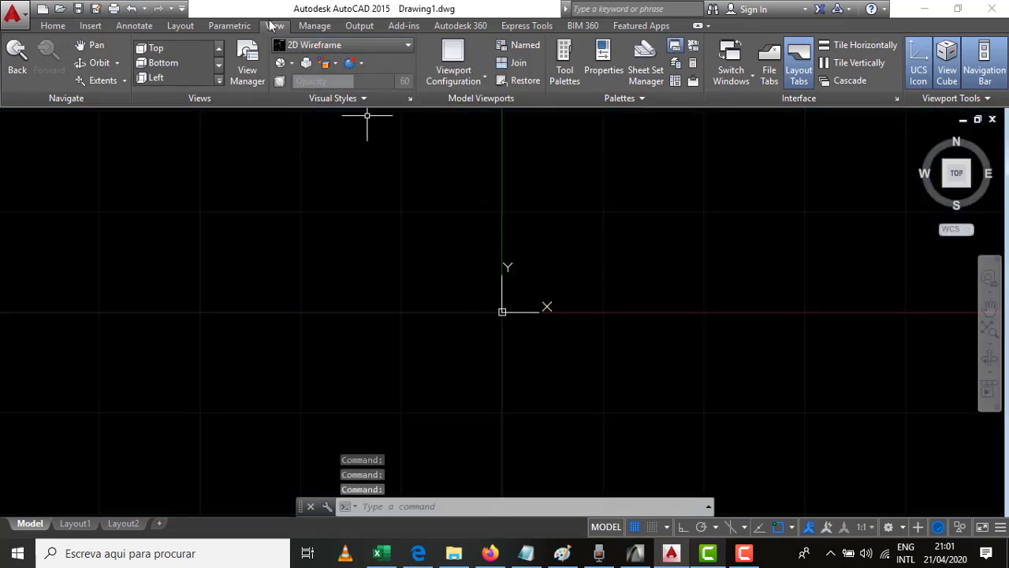
click(320, 48)
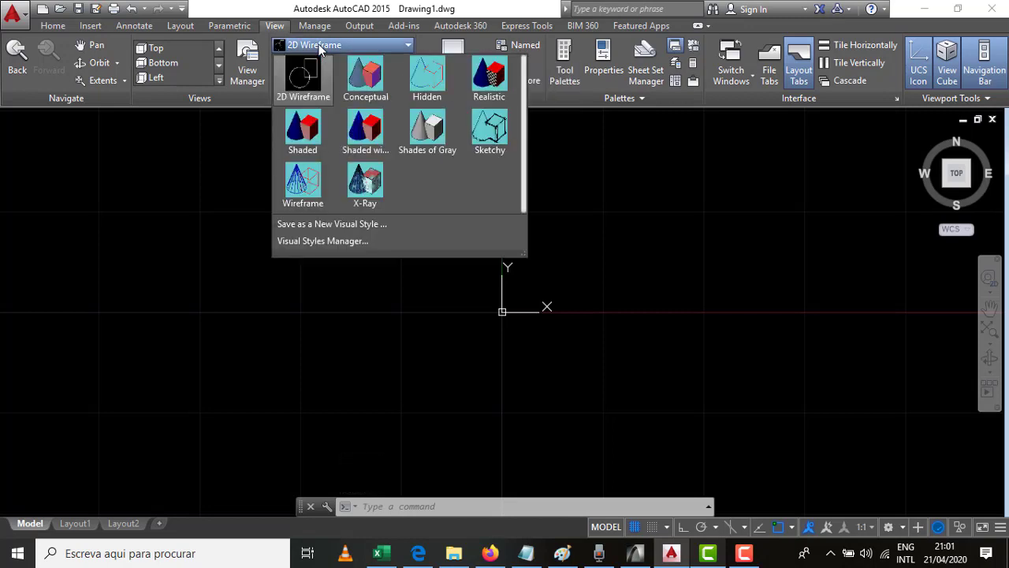
click(319, 47)
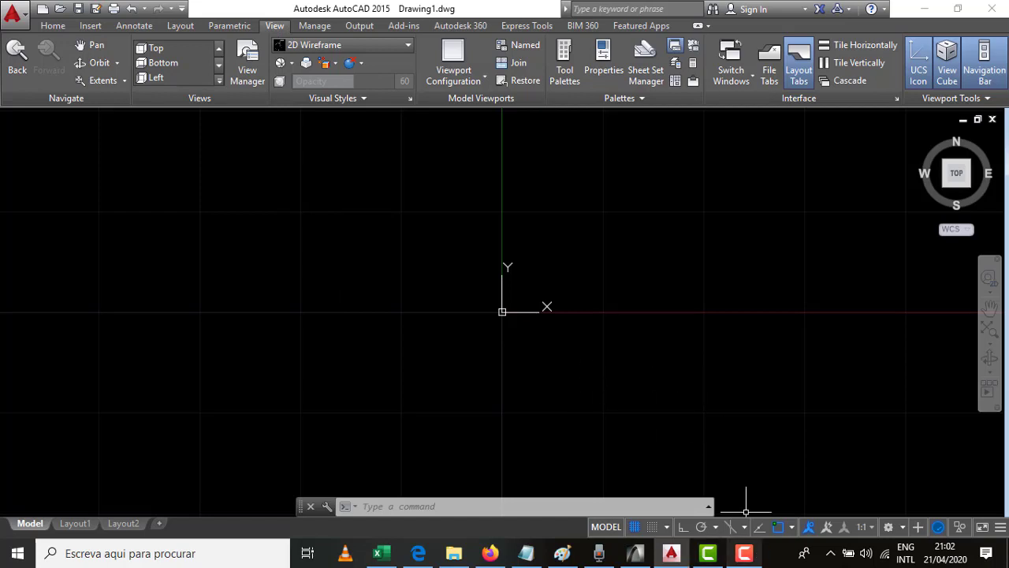
click(746, 556)
click(746, 556)
scroll(570, 354, up, 1)
scroll(570, 354, down, 2)
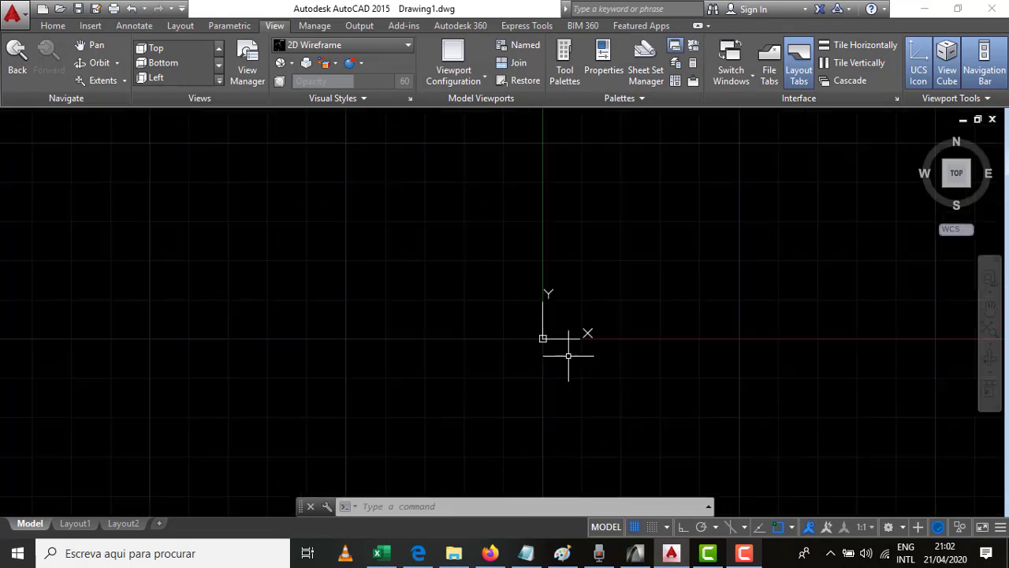
scroll(557, 387, down, 2)
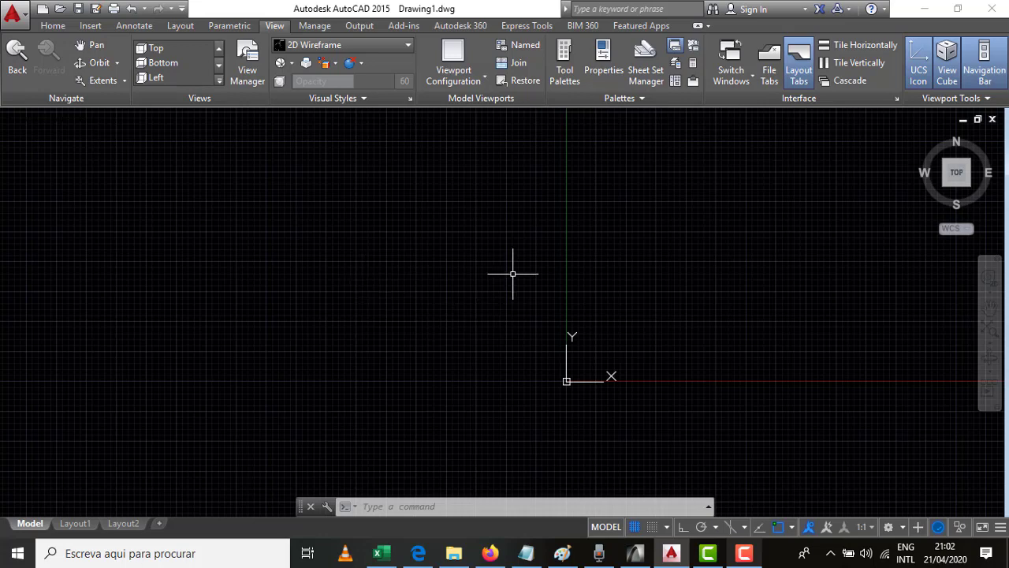
Set the uniform background color of the 2D model space to White in the display options and apply it
click(23, 15)
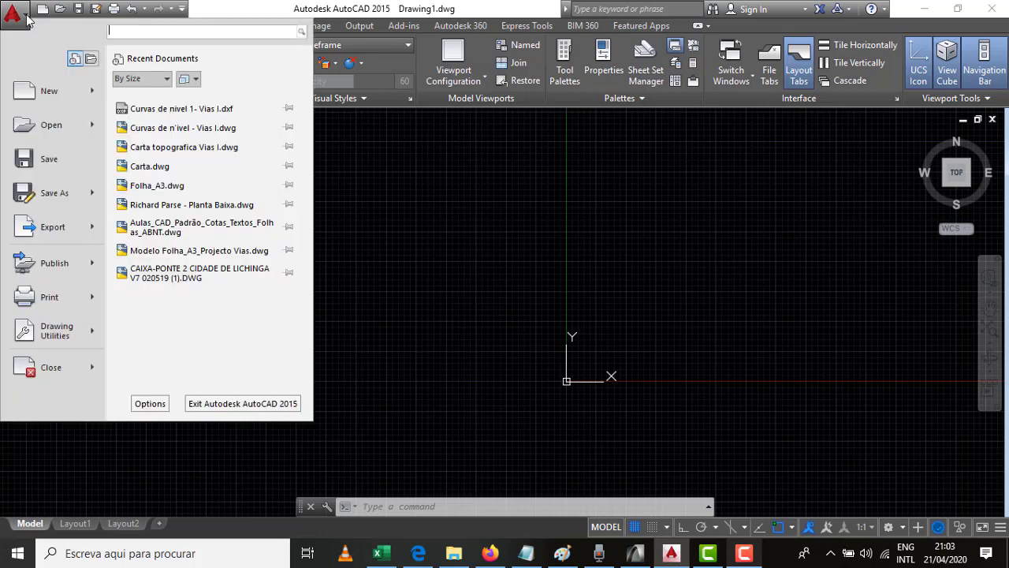
click(149, 406)
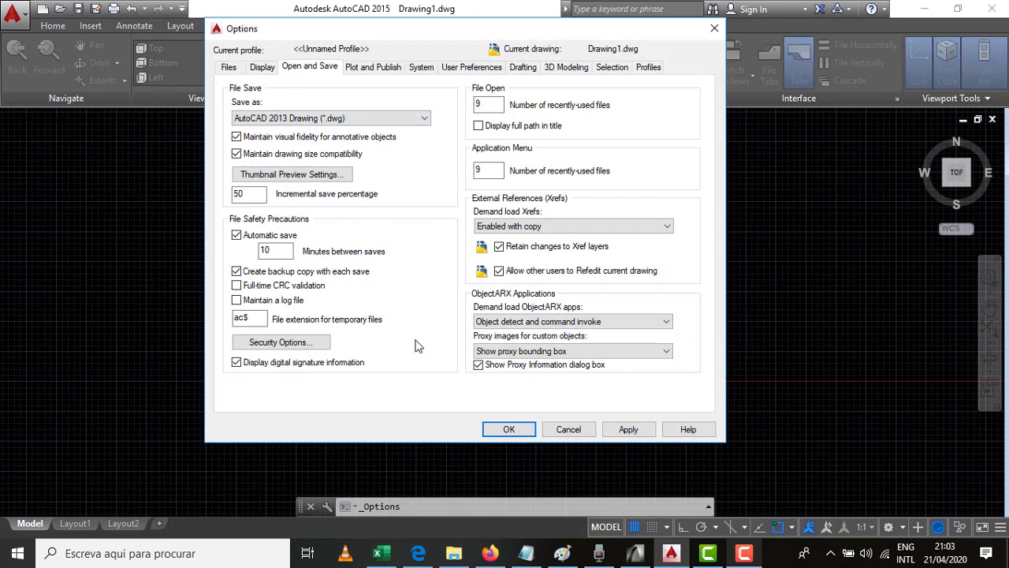
click(264, 69)
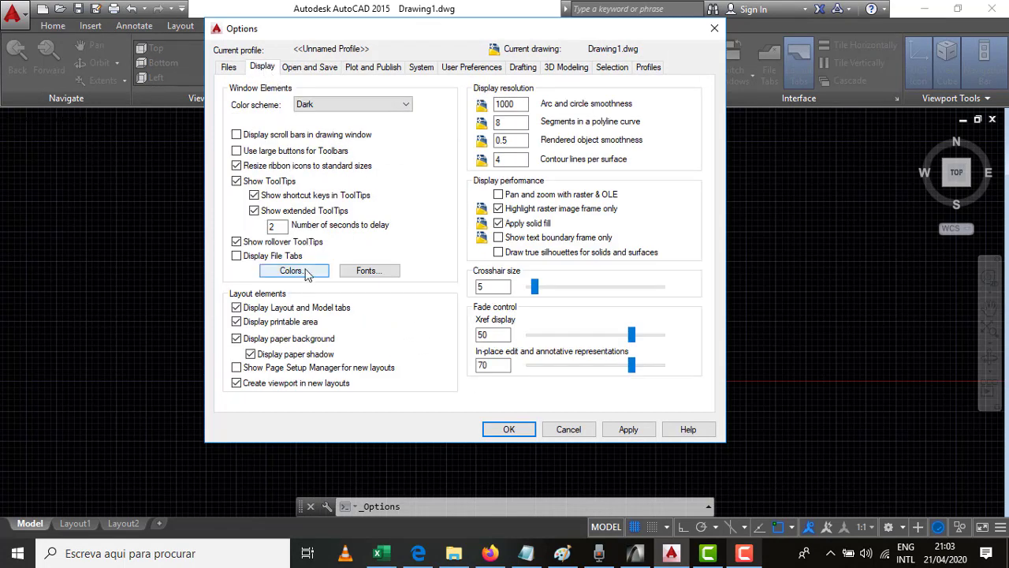
click(294, 273)
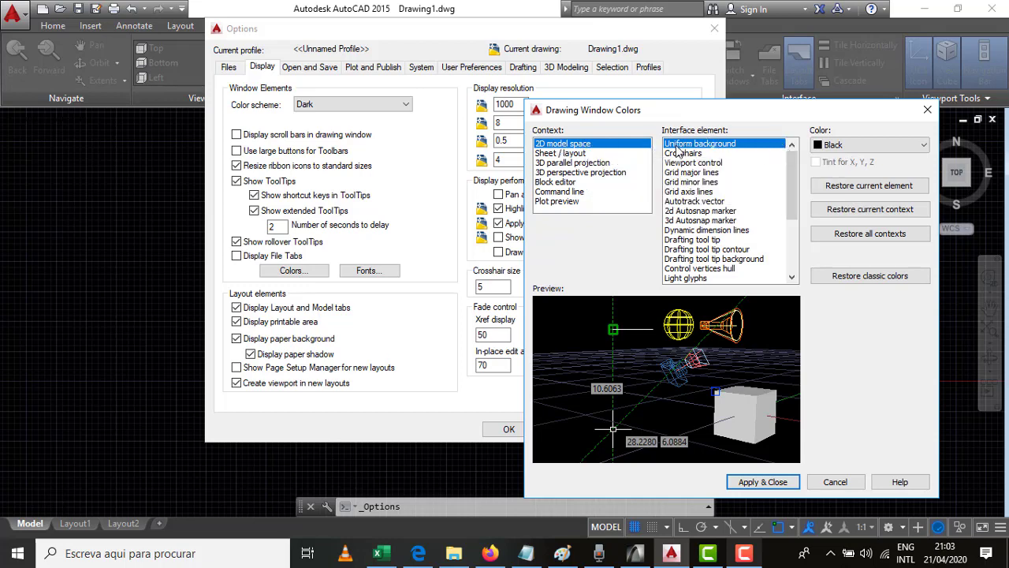
click(856, 145)
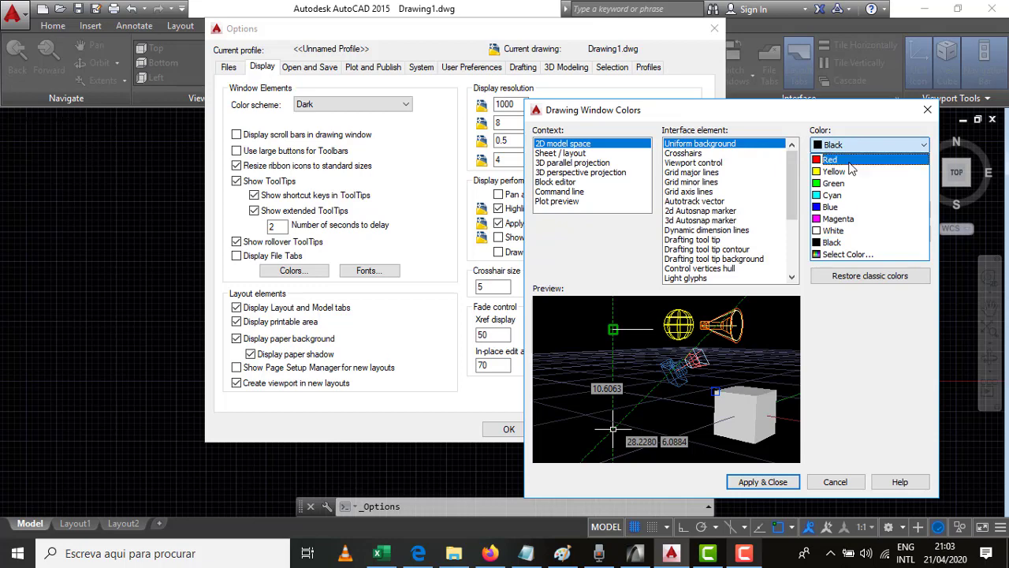
click(834, 230)
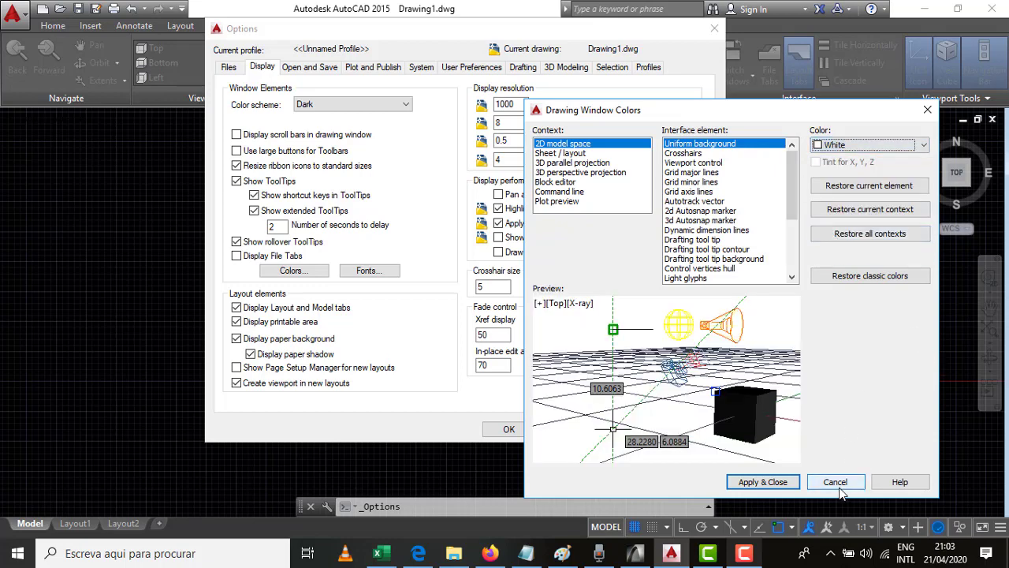
click(790, 483)
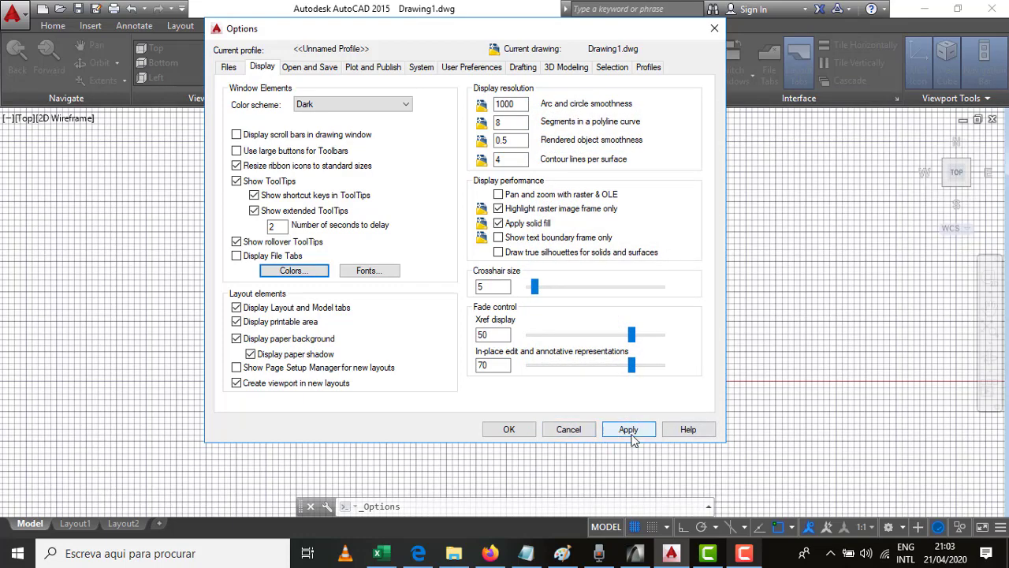
click(628, 432)
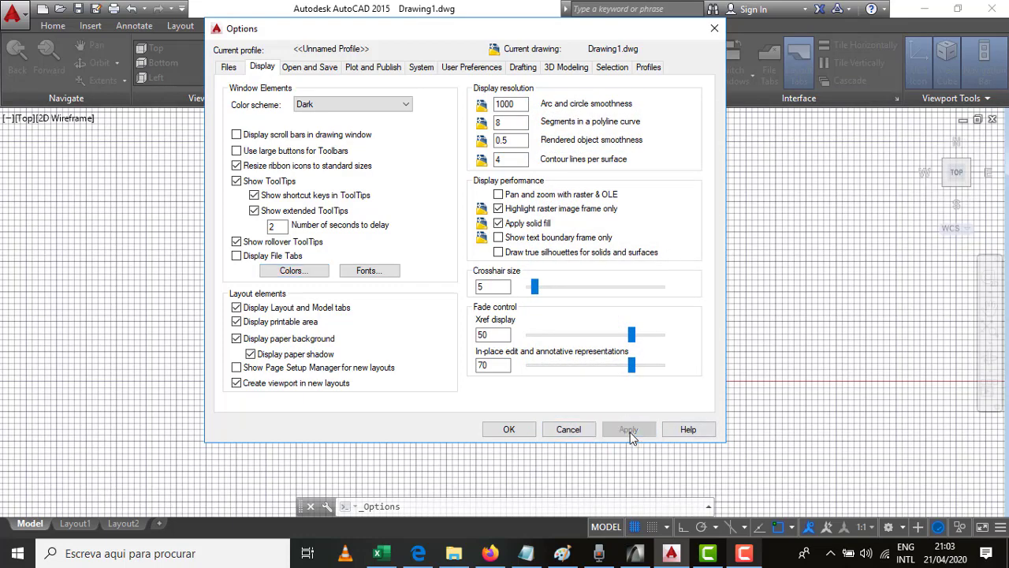
click(509, 429)
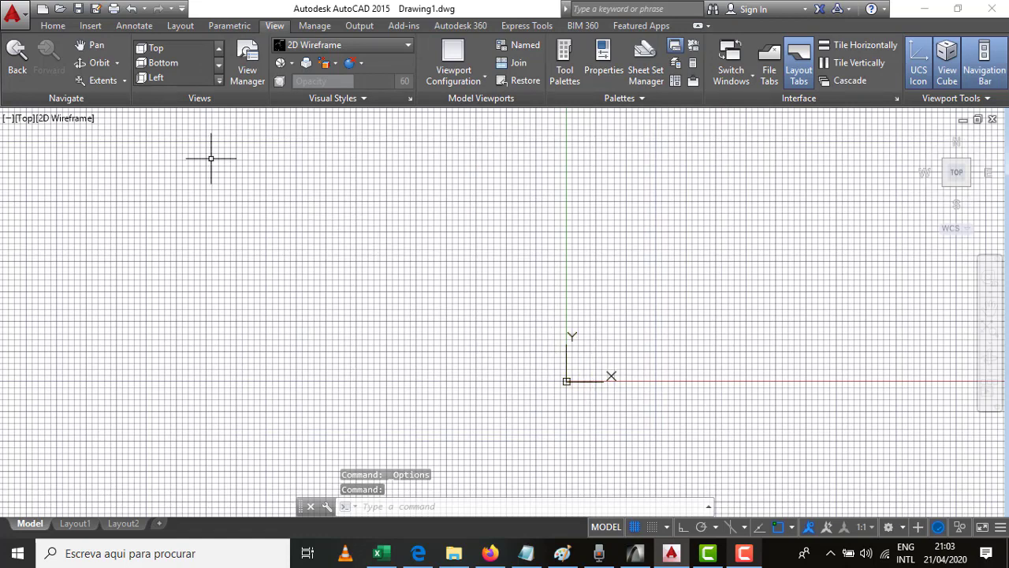
Return the uniform background color of the 2D model space to Black and apply the display options
click(13, 14)
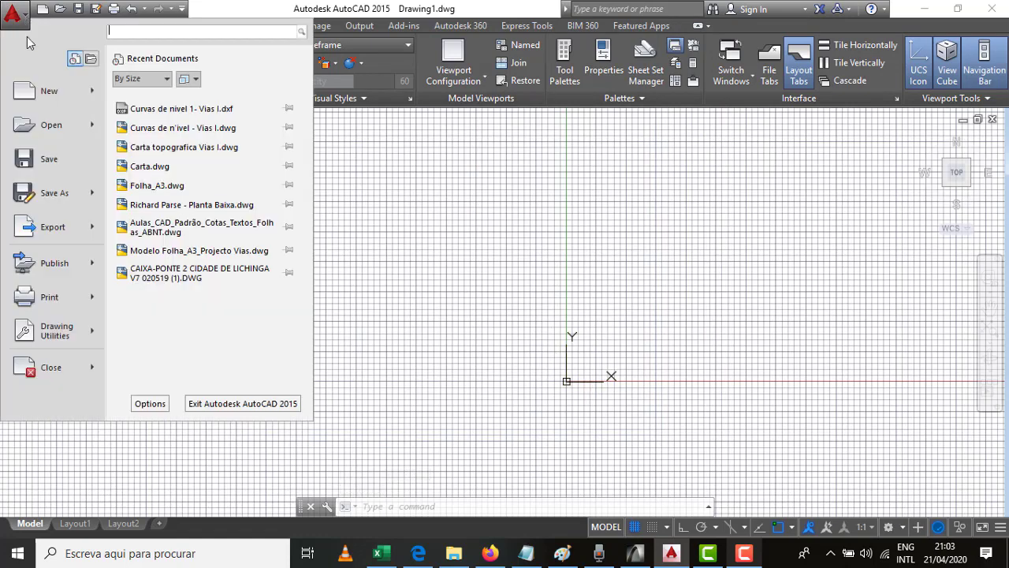
click(150, 404)
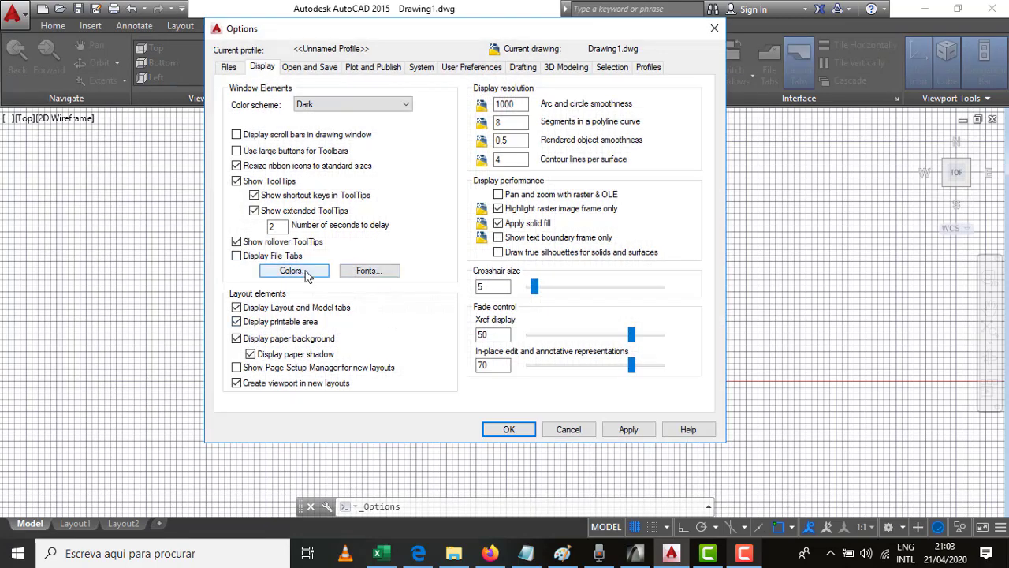
click(308, 272)
click(874, 147)
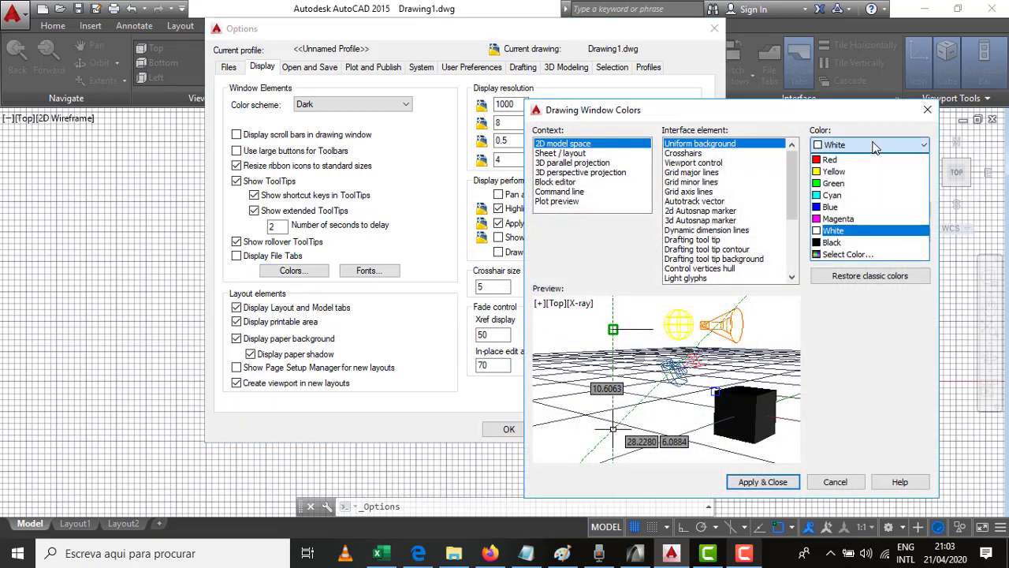
click(835, 243)
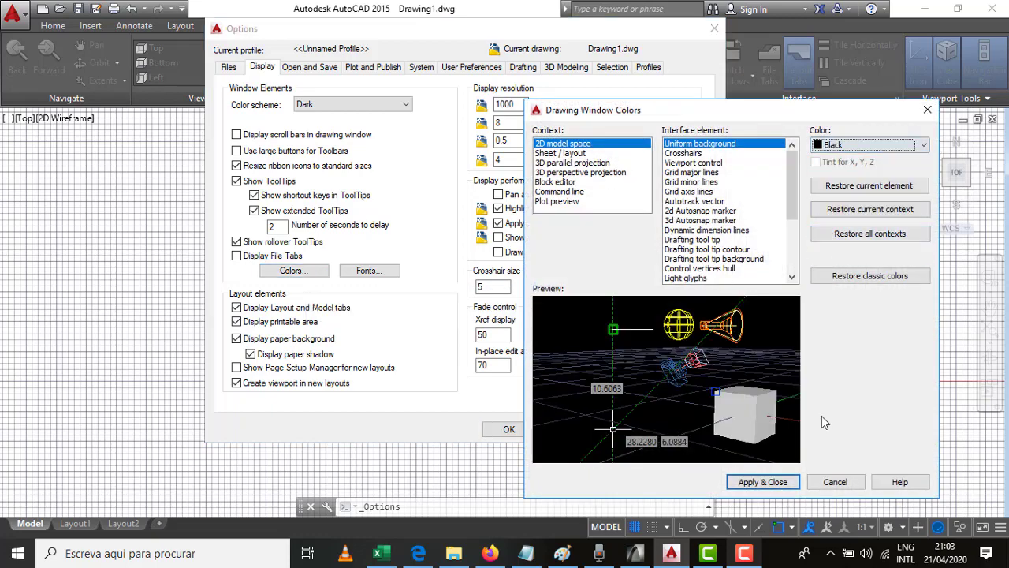
click(801, 486)
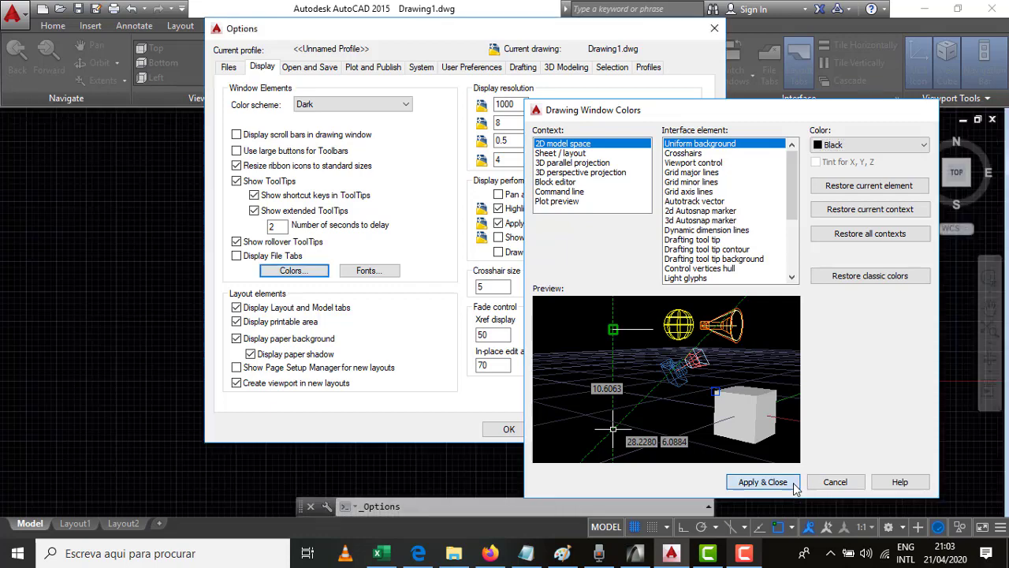
click(639, 432)
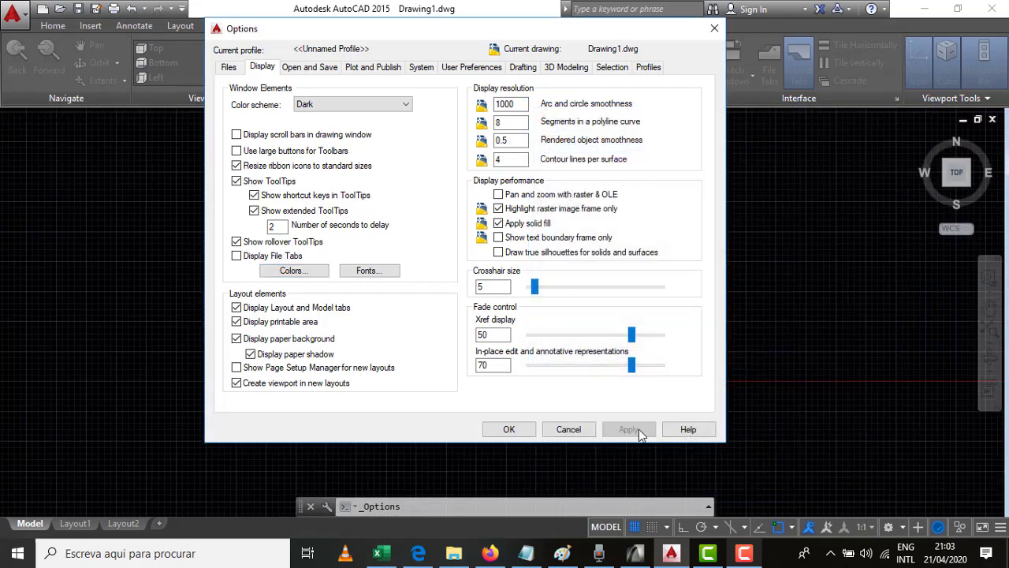
click(511, 429)
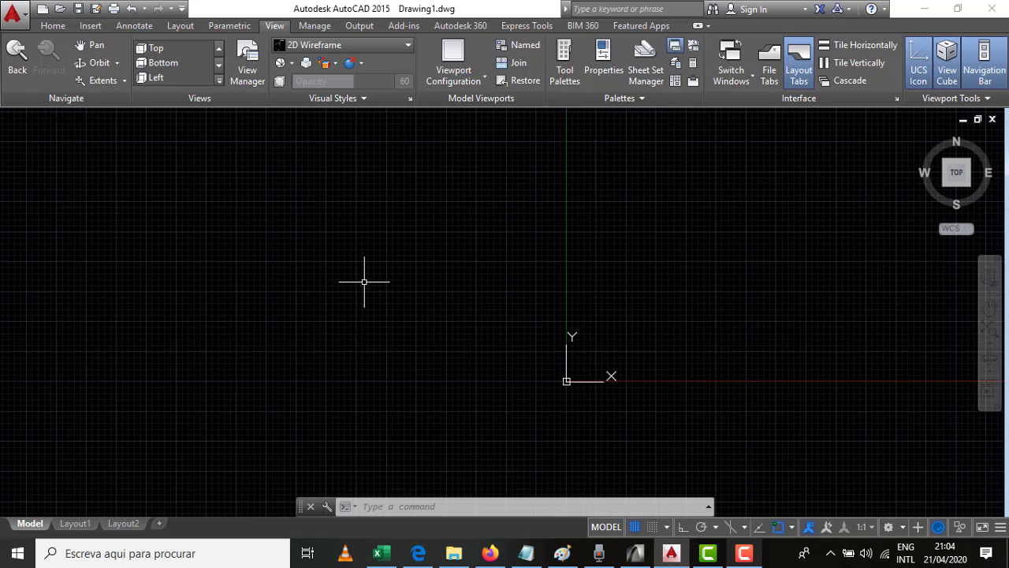
Start the UNITS command and choose Decimal as the length type
text(u)
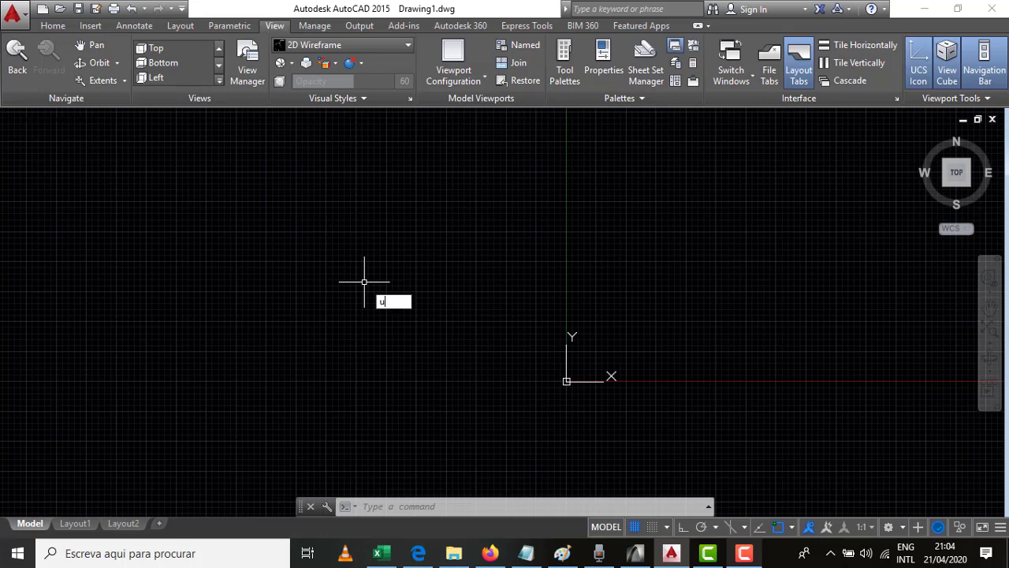
text(n)
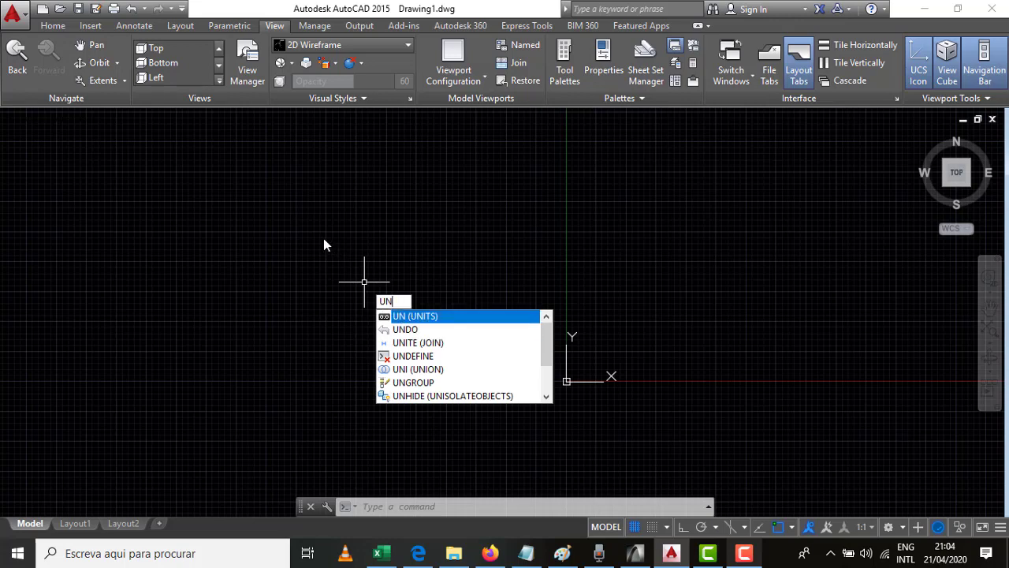
key(Escape)
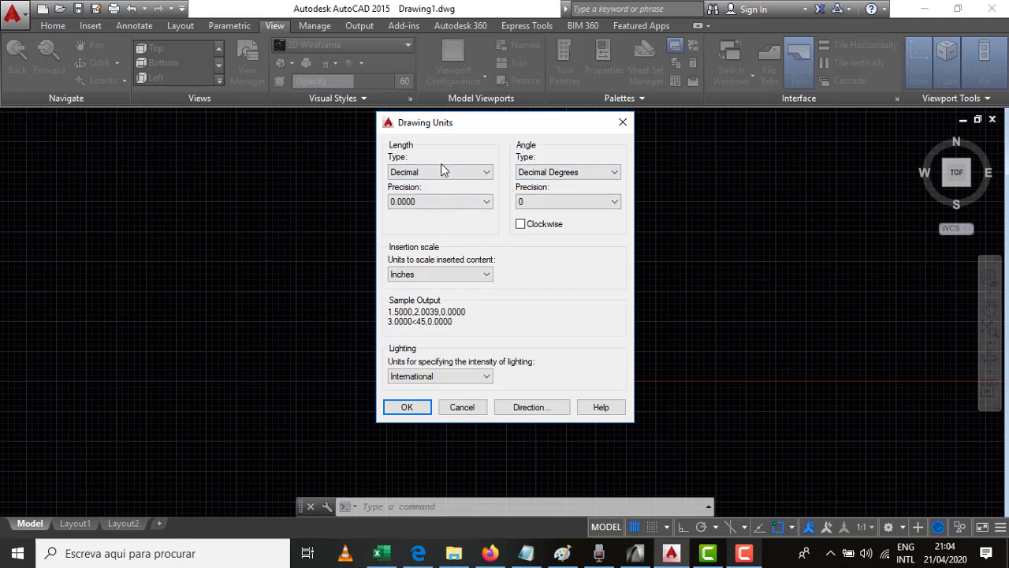
click(411, 175)
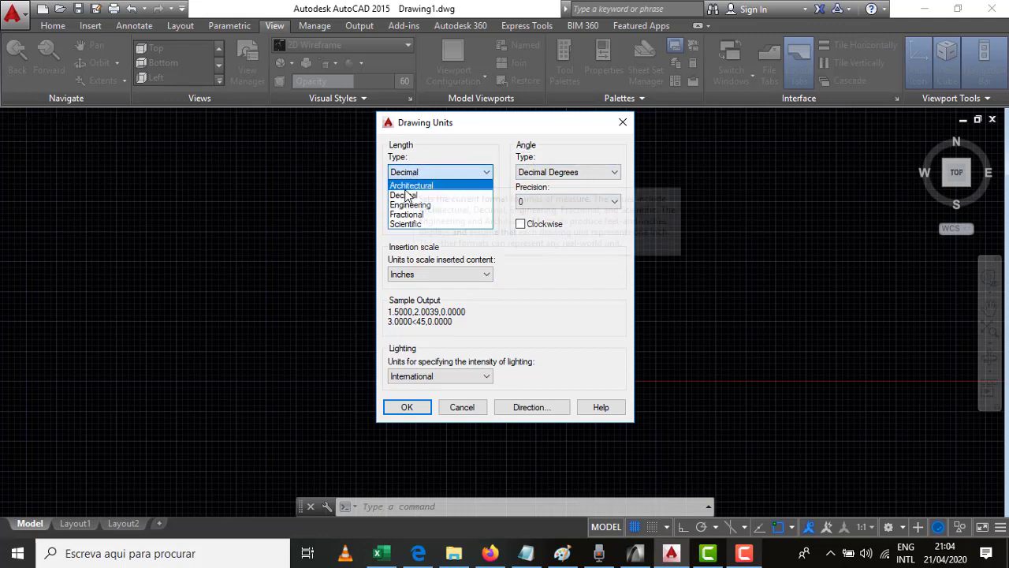
click(405, 195)
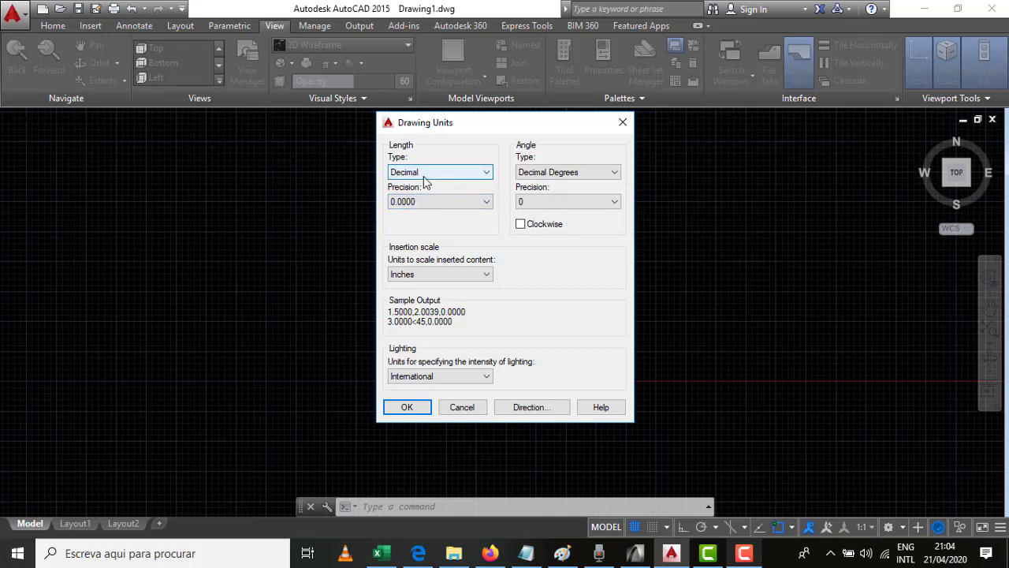
Try the Architectural length type and return it to Decimal
click(422, 174)
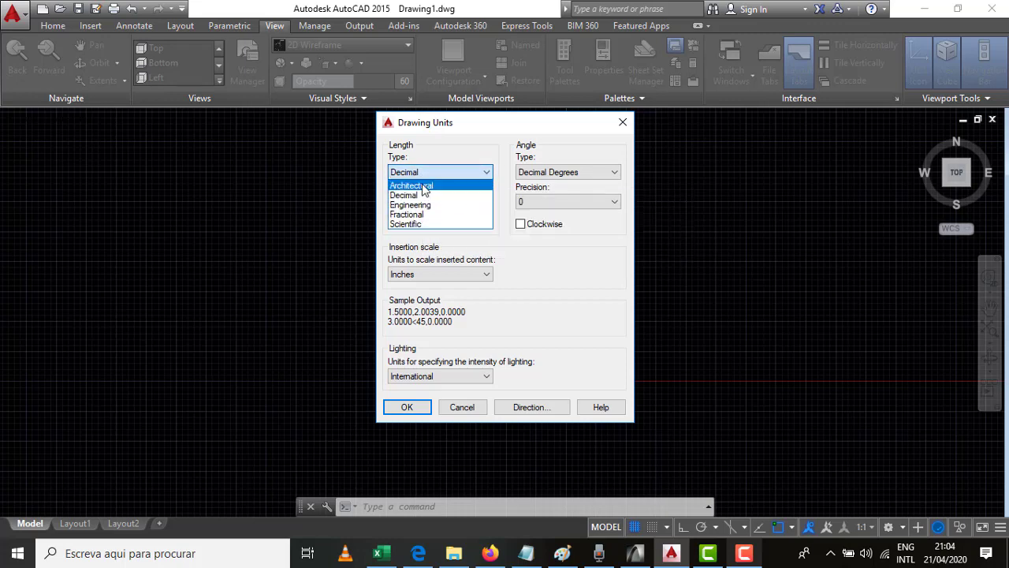
click(423, 186)
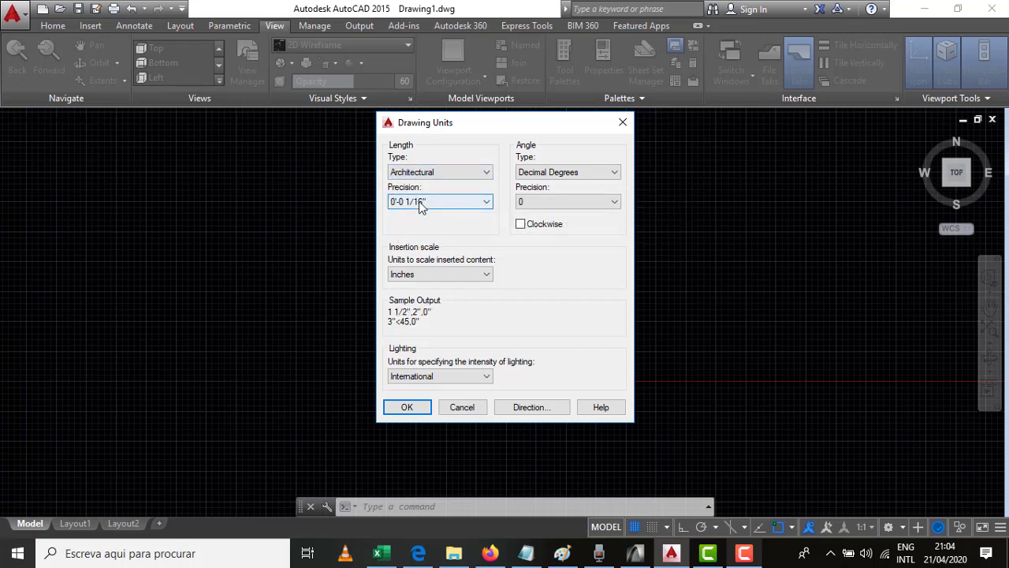
click(424, 173)
click(418, 195)
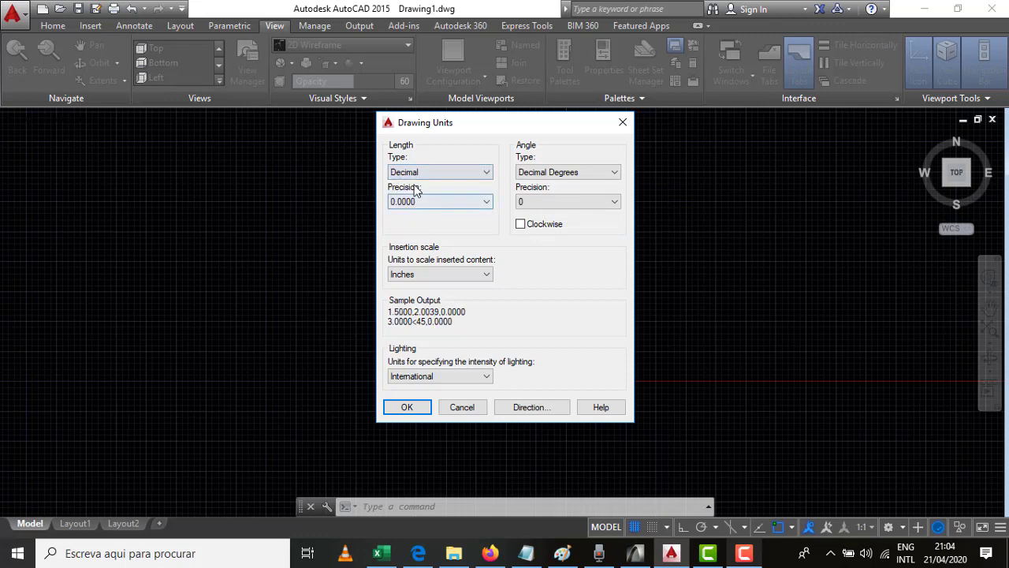
Set the length precision to one decimal place (0.0)
click(454, 201)
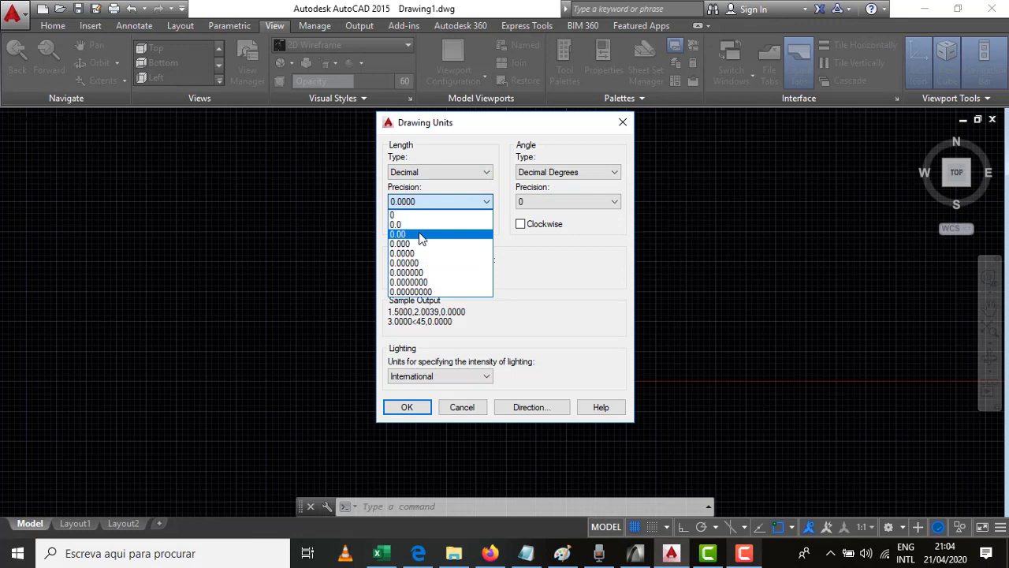
click(420, 235)
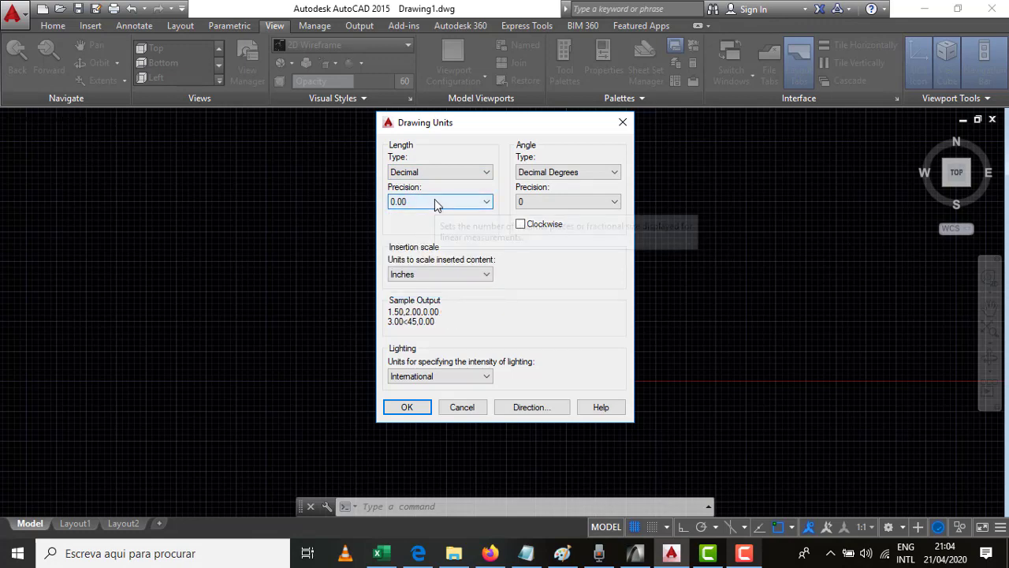
click(434, 201)
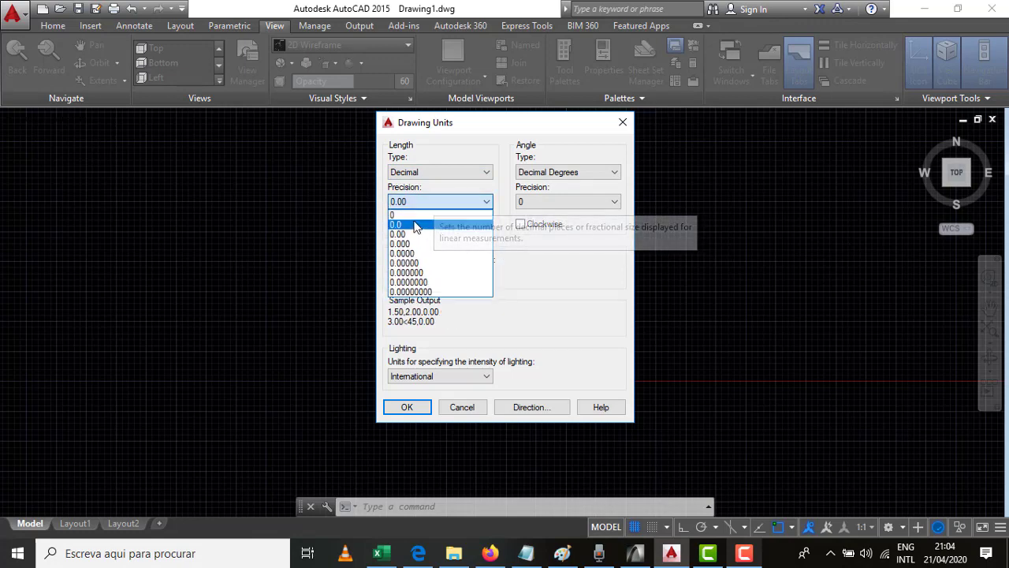
click(416, 224)
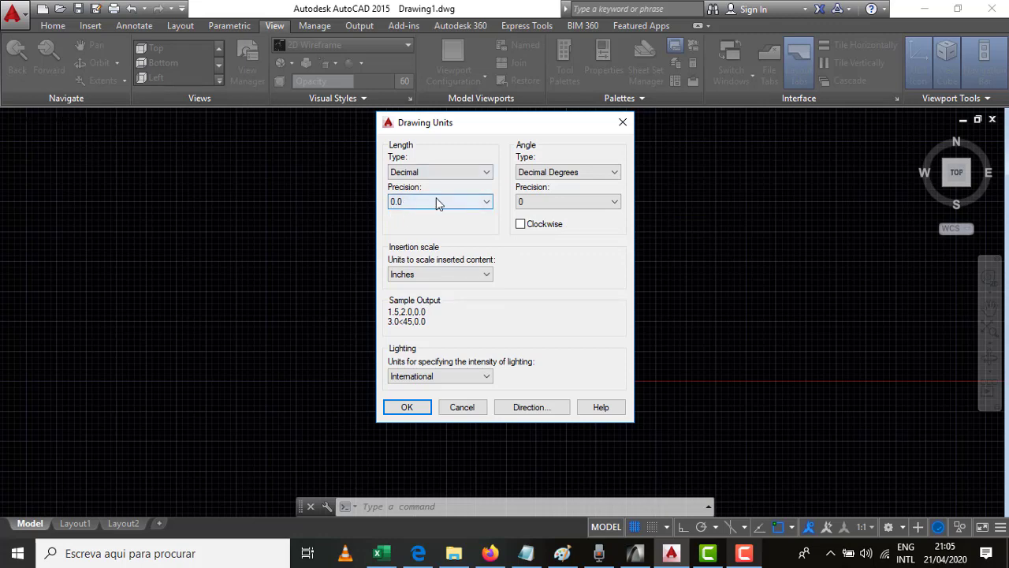
Choose Decimal Degrees as the angle type and make angles measure clockwise
click(544, 173)
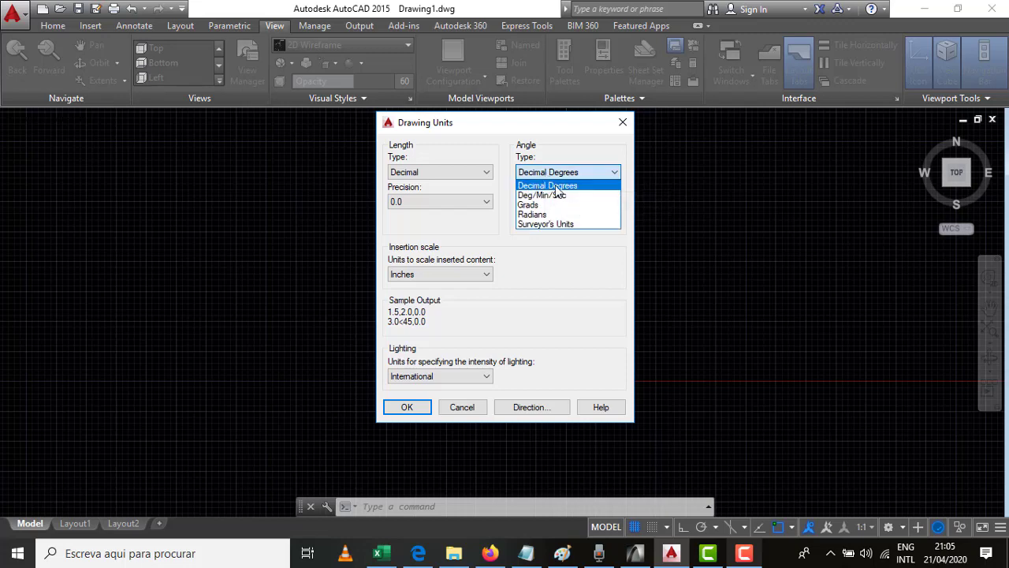
click(552, 186)
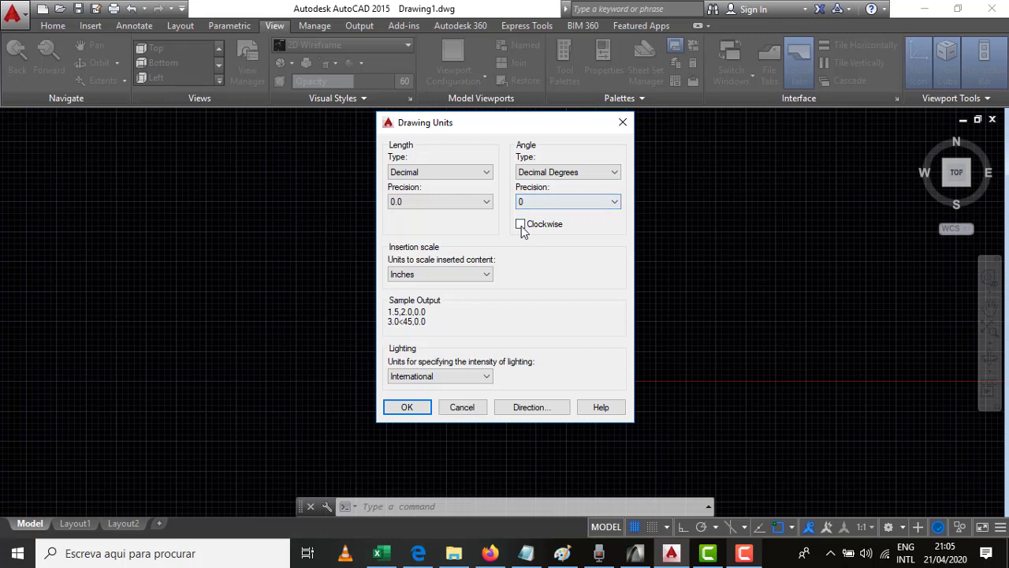
click(521, 226)
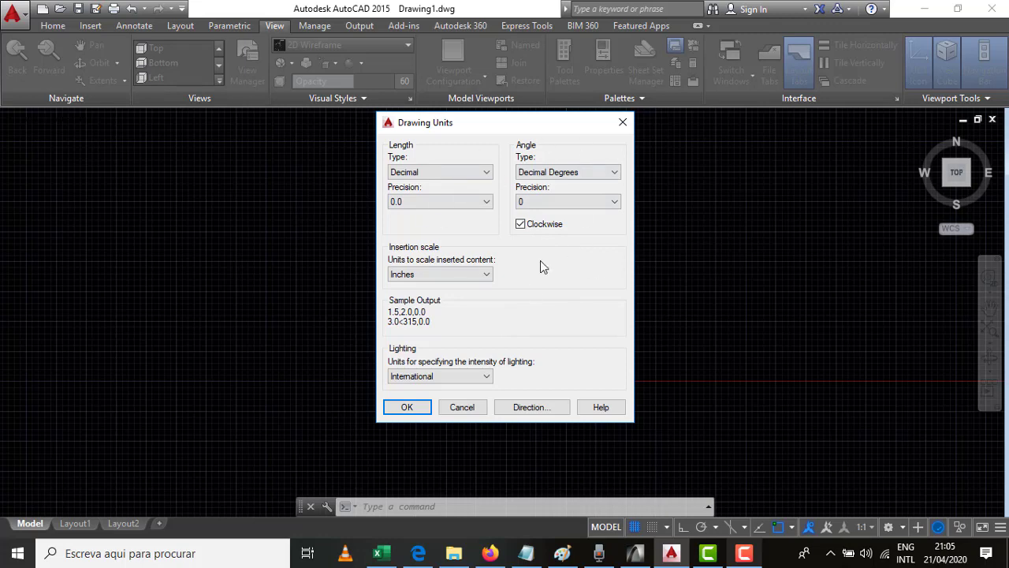
Set the insertion scale units to Centimeters and accept East as the base angle in the direction control
click(434, 274)
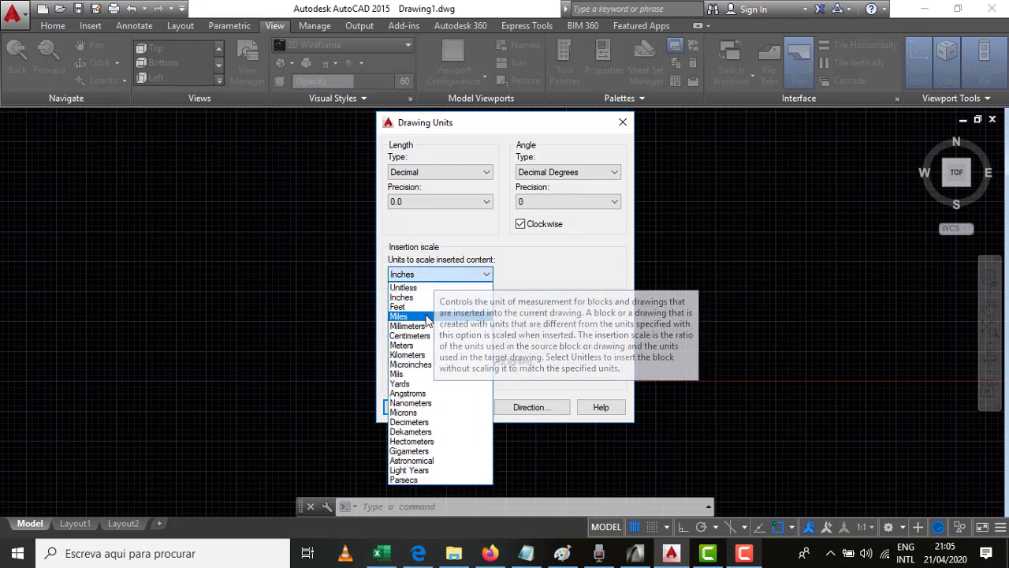
click(424, 335)
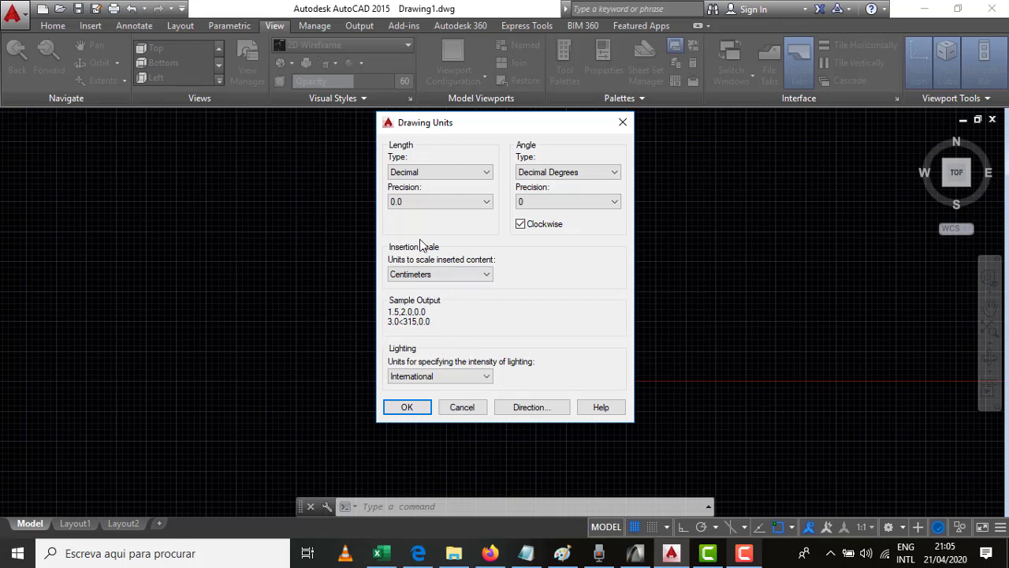
click(444, 380)
click(444, 380)
click(518, 410)
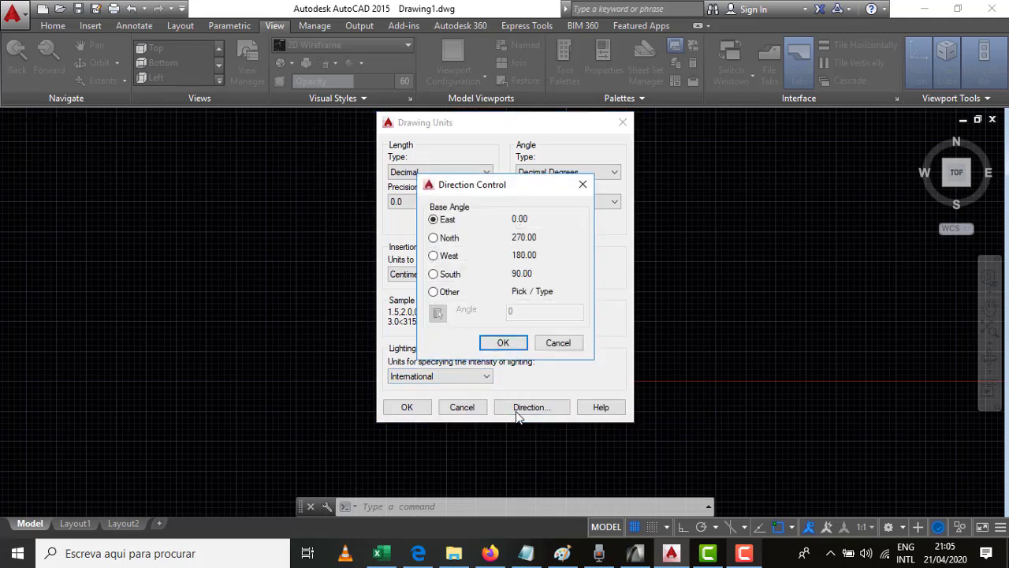
click(506, 344)
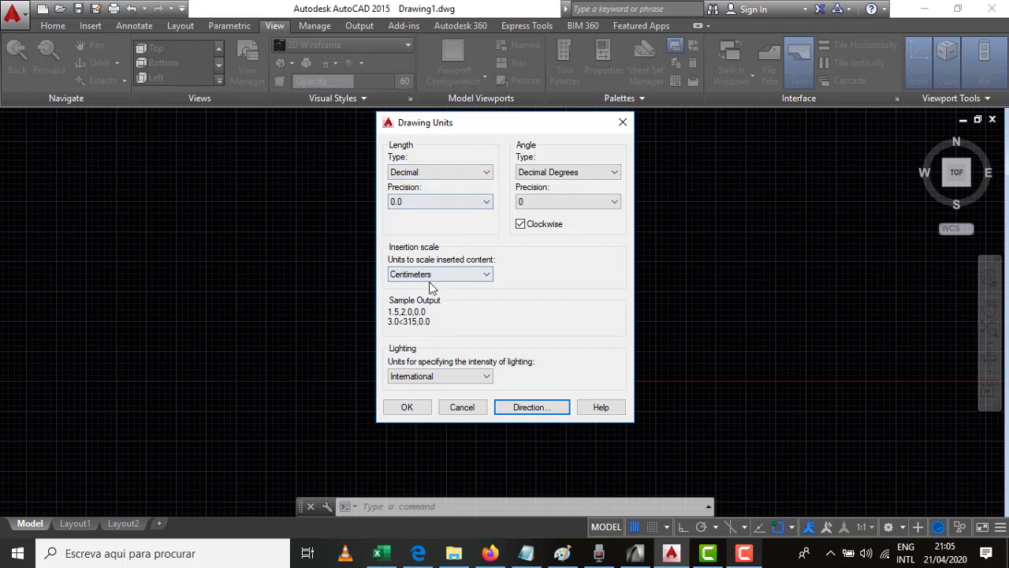
Accept the drawing units and choose the Desktop folder Projecto Vias de Comunicação I as the drawing's save location
click(410, 407)
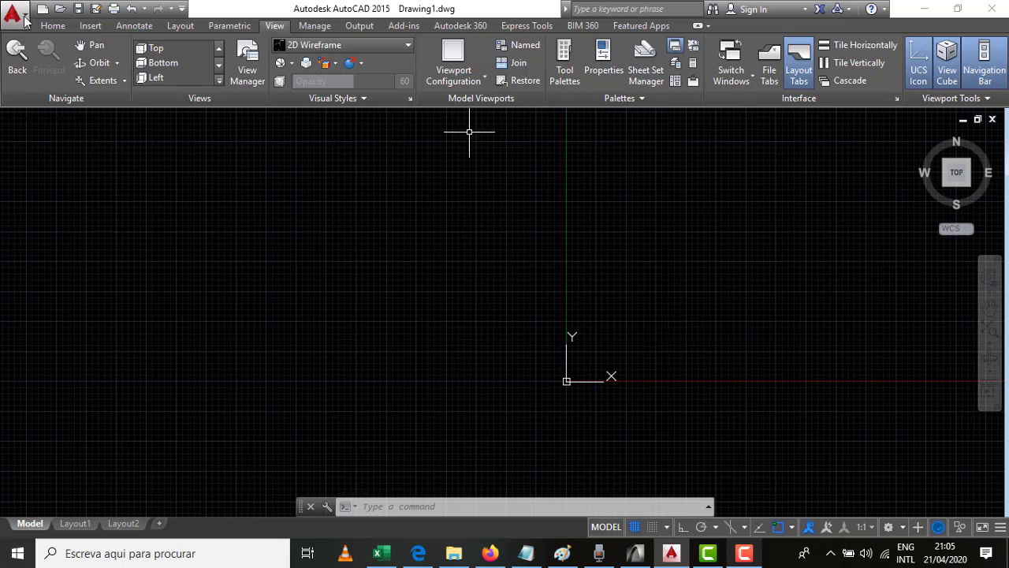
click(77, 9)
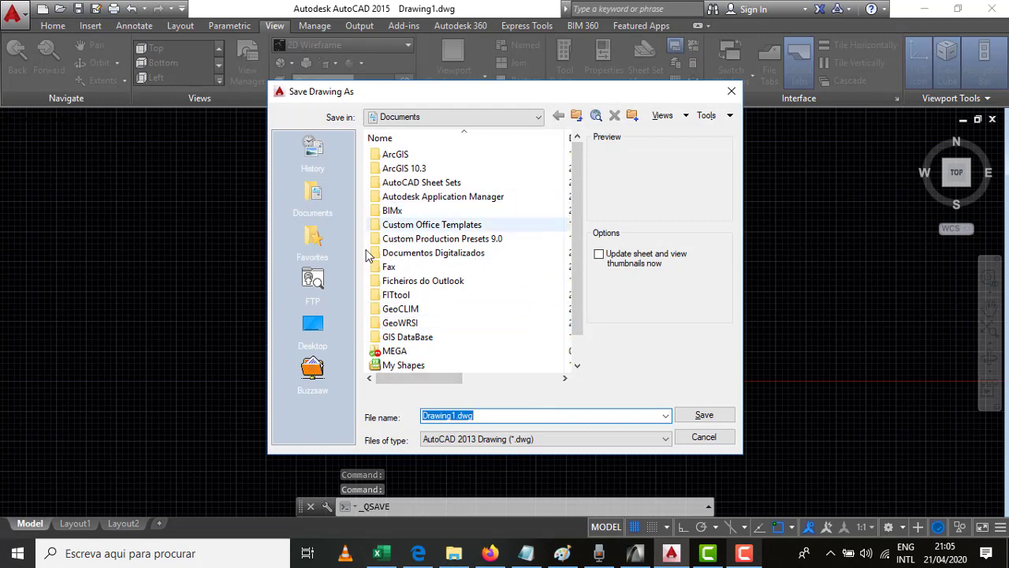
click(313, 330)
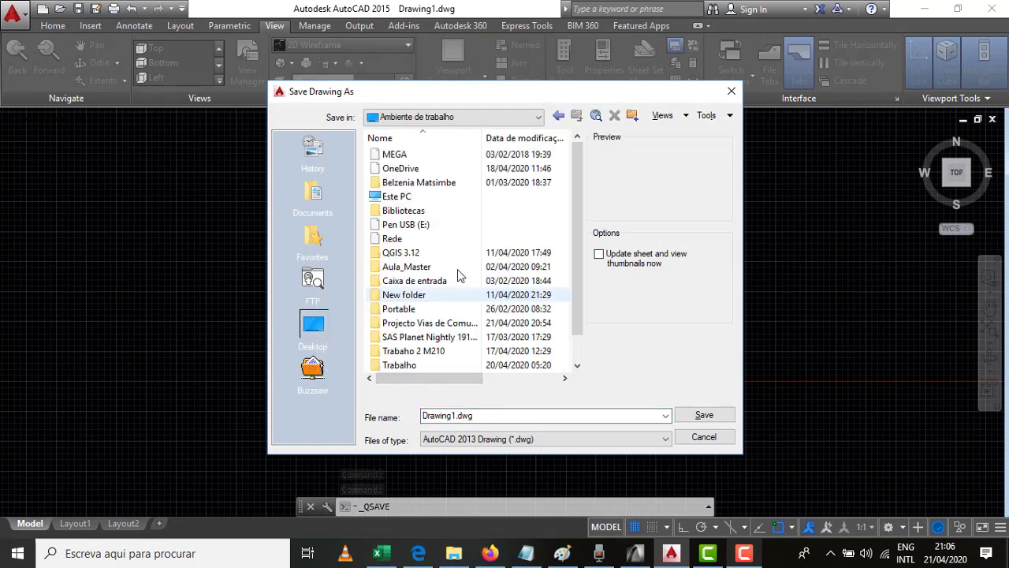
scroll(430, 362, down, 1)
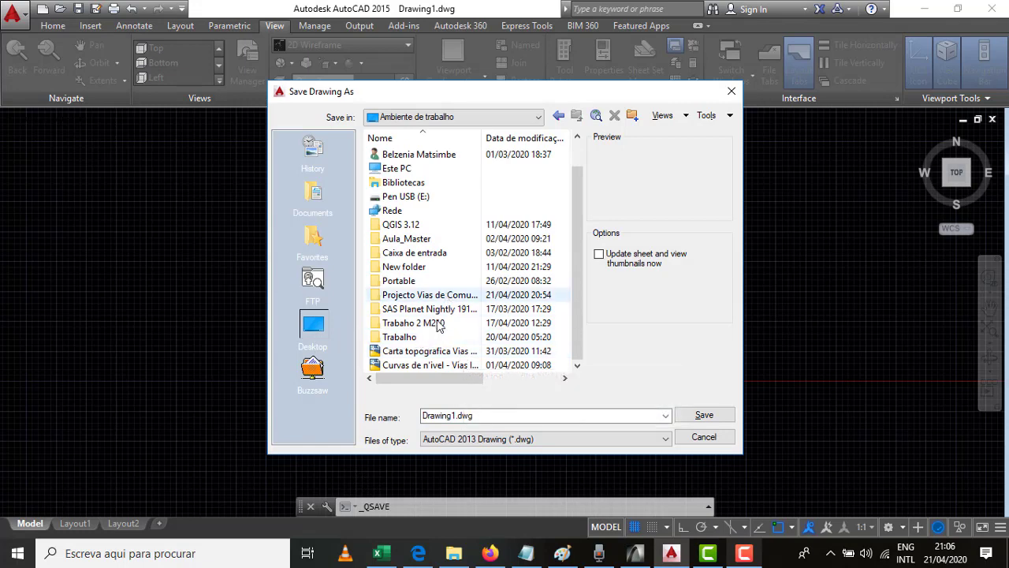
double_click(426, 296)
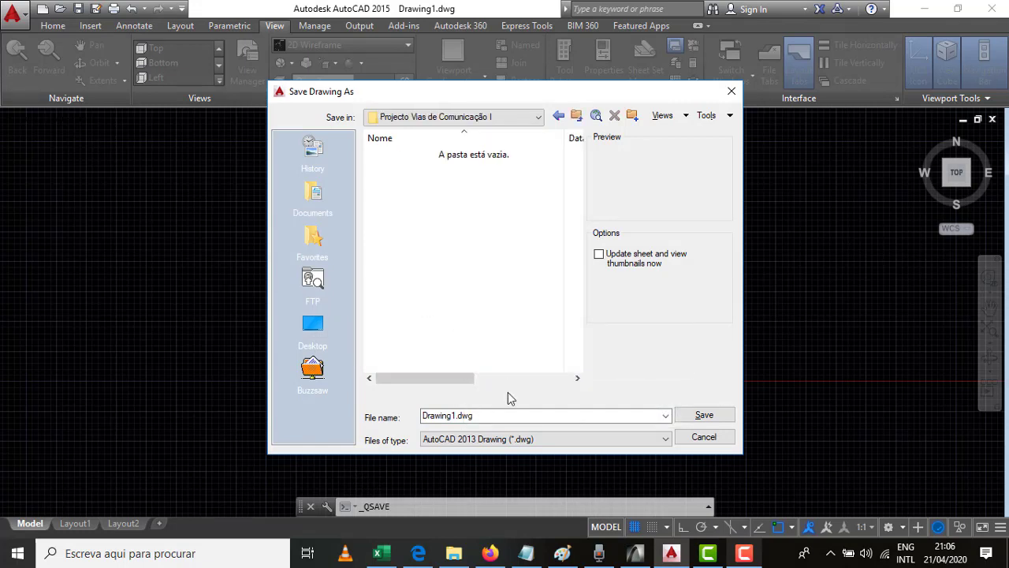
Save the drawing as "Planta projecto Vias de Comunicação" in AutoCAD 2013 Drawing (*.dwg) format
click(461, 413)
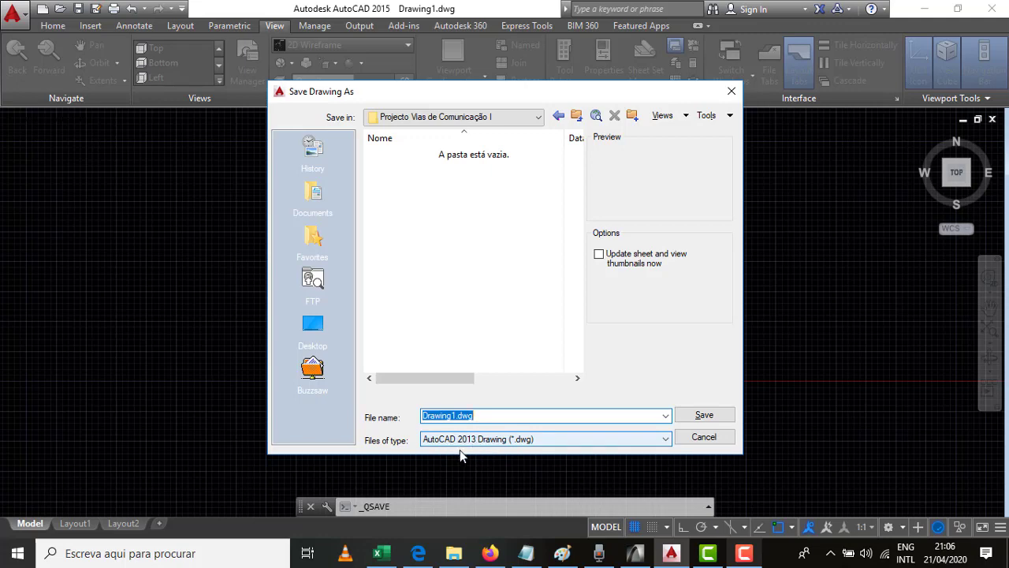
click(565, 444)
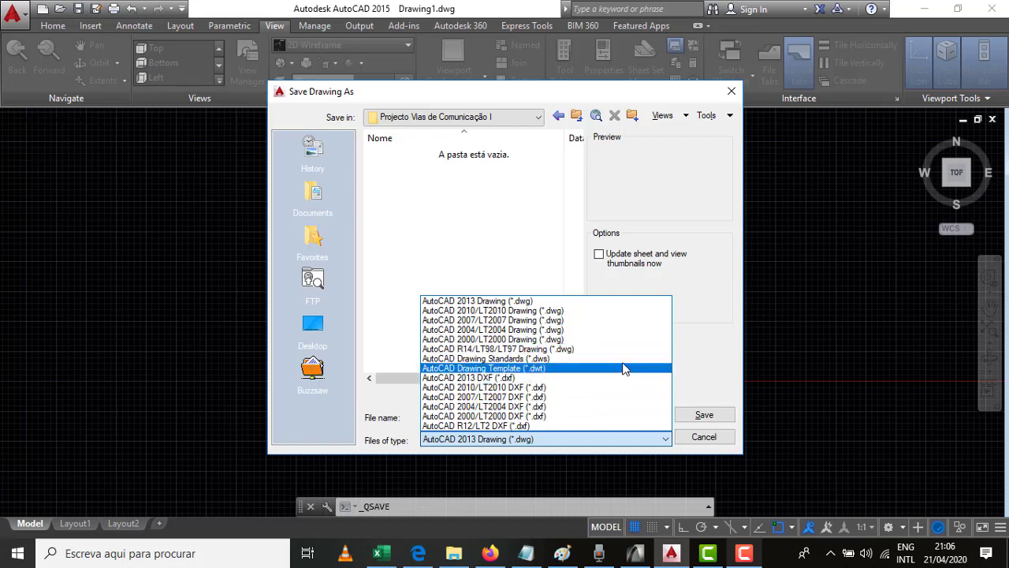
click(701, 343)
double_click(460, 416)
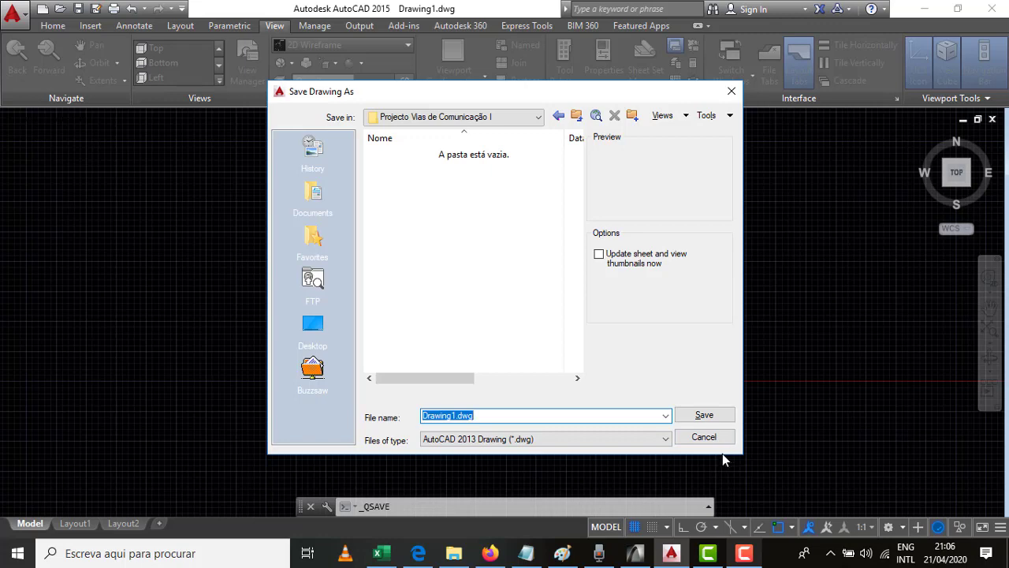
text(Pla)
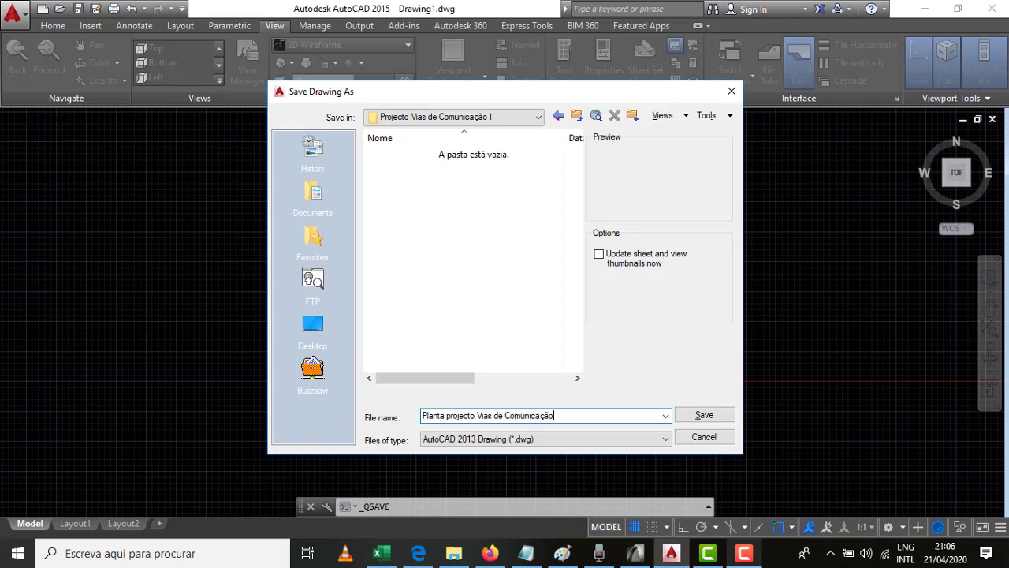
click(704, 415)
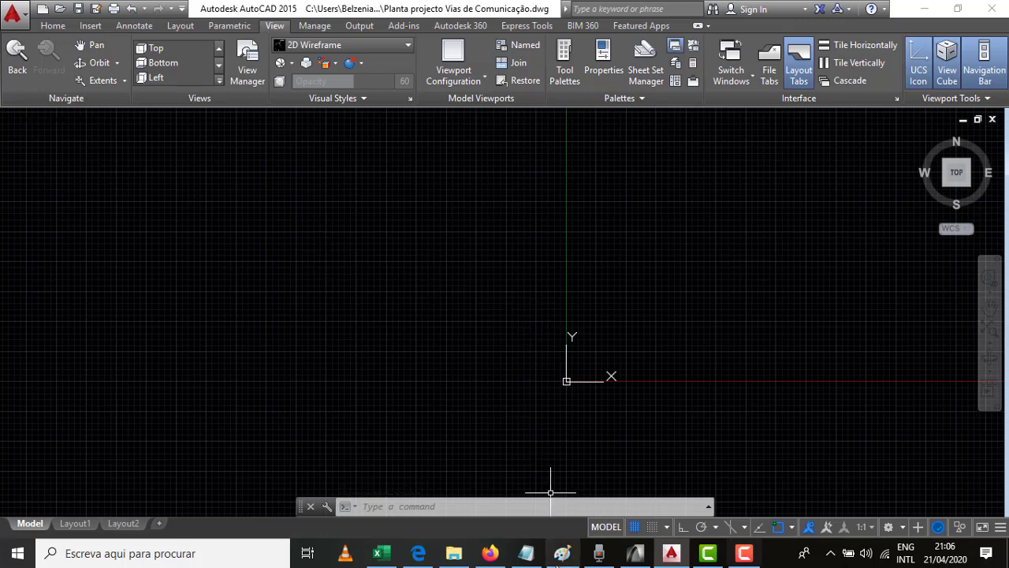
Review the task list in Paint and load Carta topografica_ Vias de Comunicação I_ 1S2020.pdf from the Desktop into AutoCAD with PDFATTACH
click(560, 554)
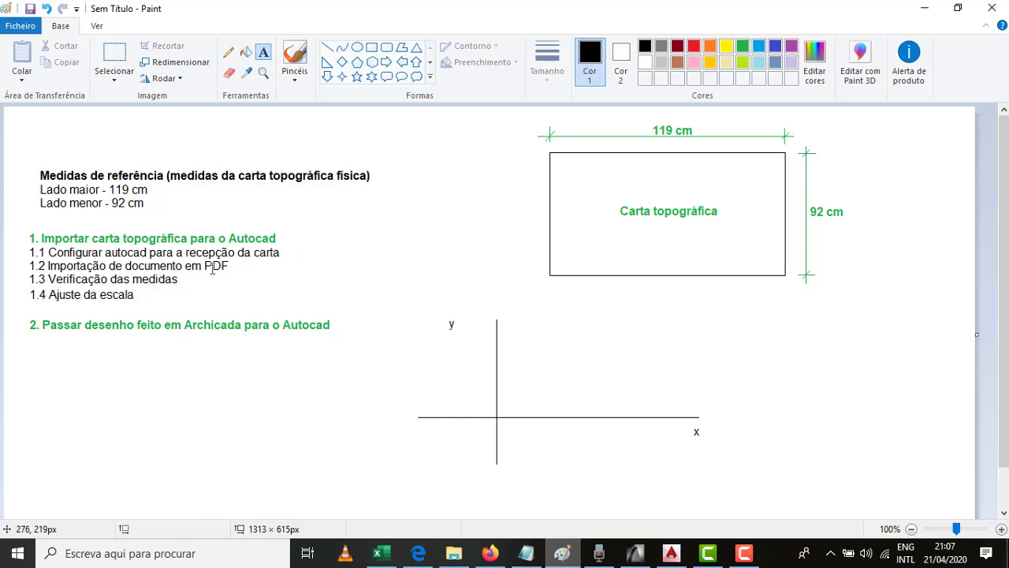
click(562, 556)
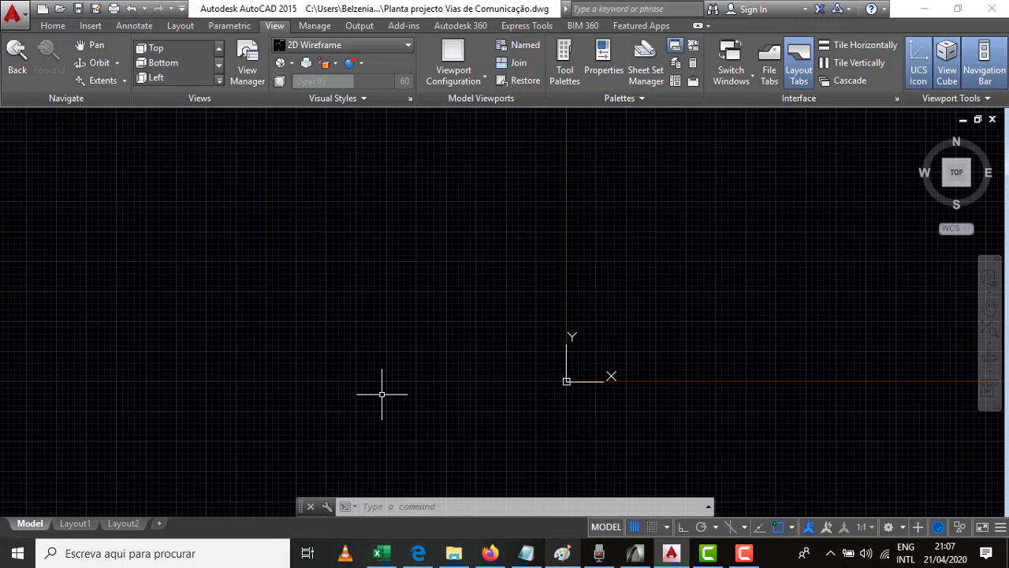
text(PDFATTACH)
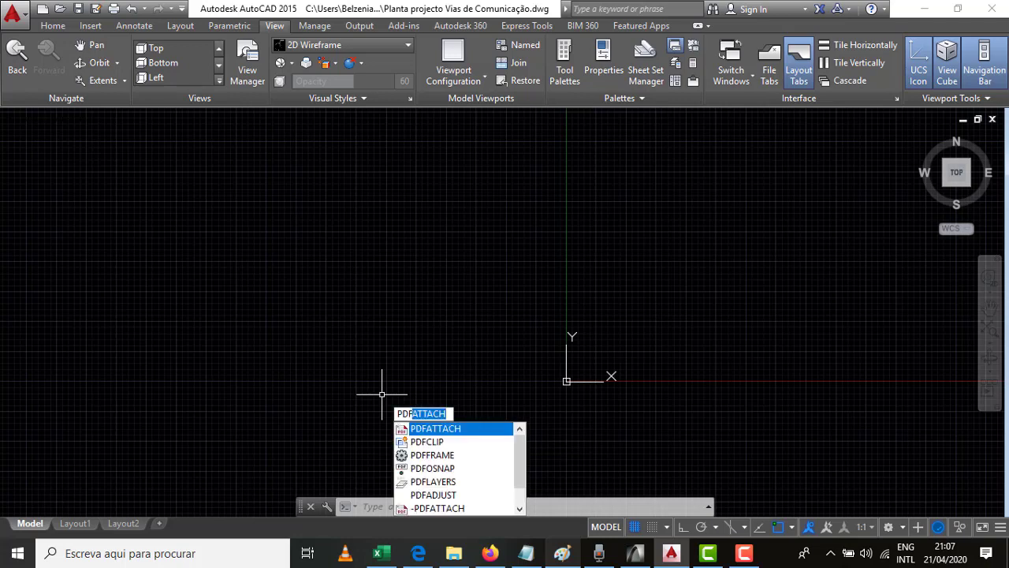
click(412, 428)
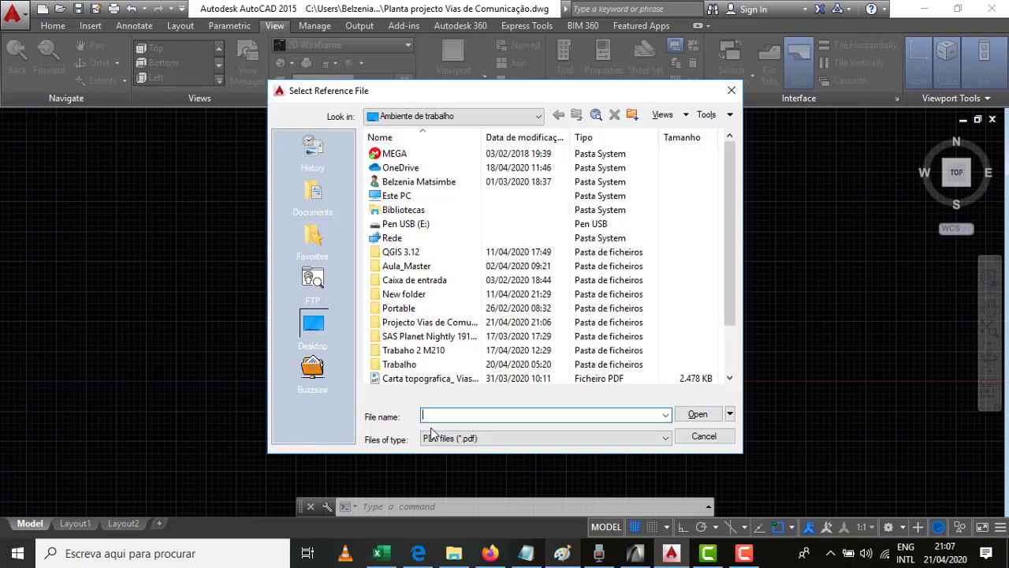
scroll(406, 351, down, 1)
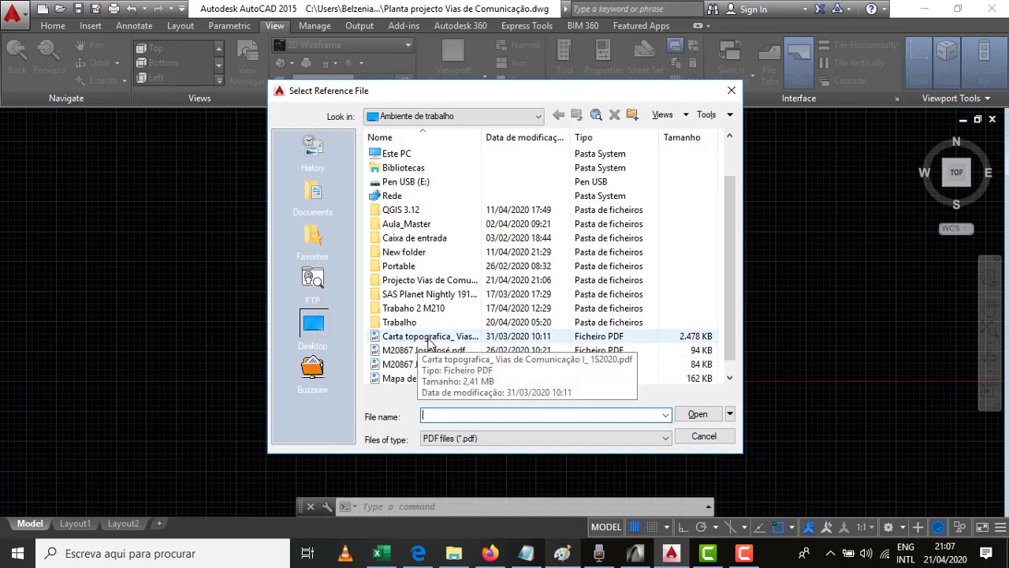
click(403, 339)
click(701, 415)
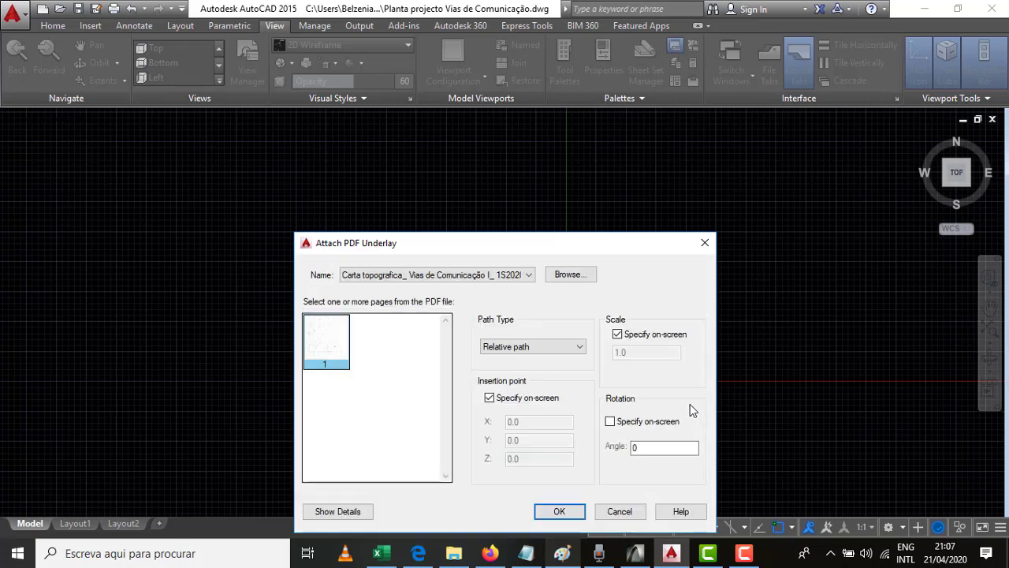
Attach page 1 of the PDF with a relative path, inserted at about 7.8, 8.0 with scale factor 1
drag(484, 241, 482, 143)
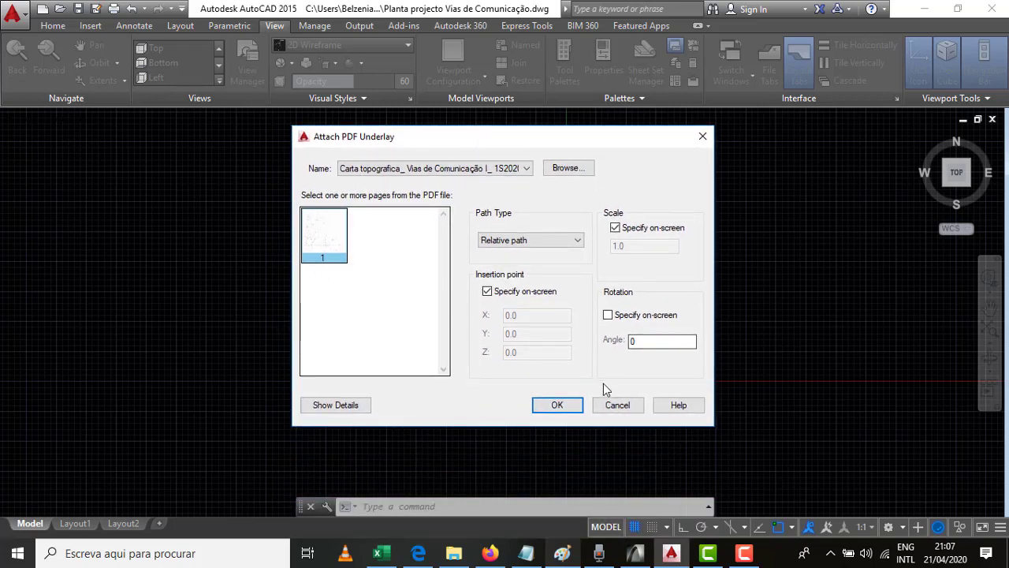
click(558, 405)
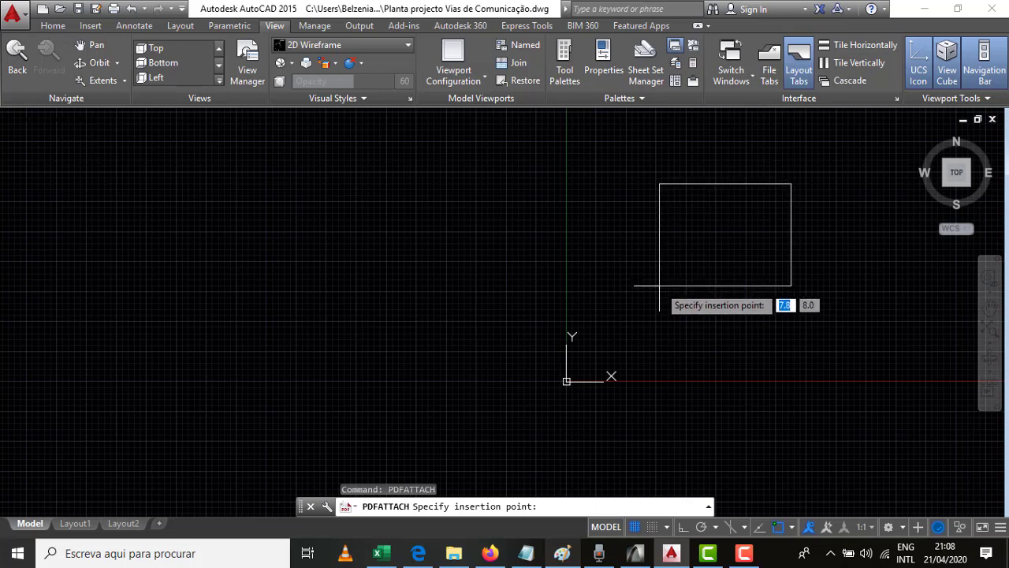
click(659, 285)
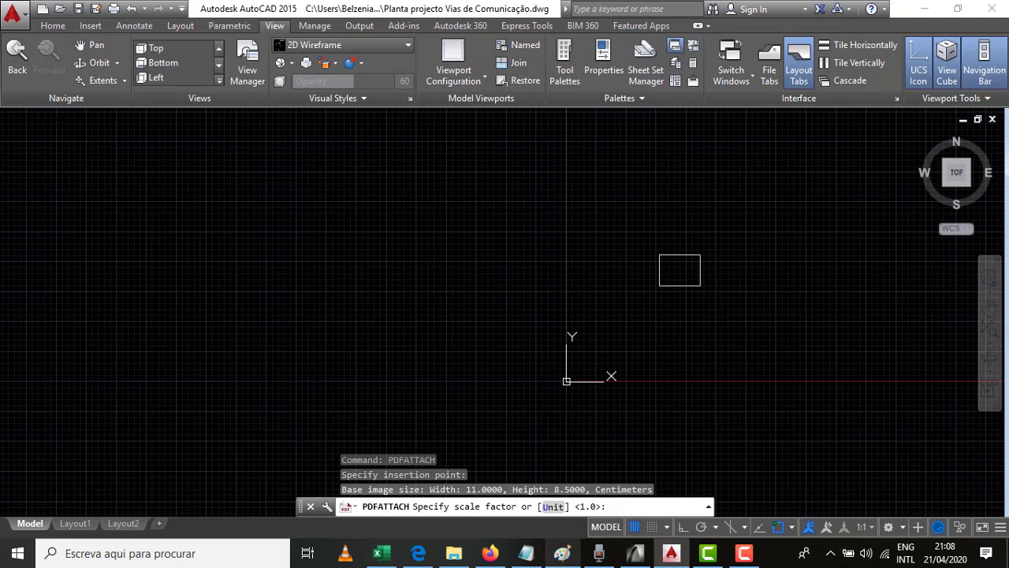
text(1)
key(Return)
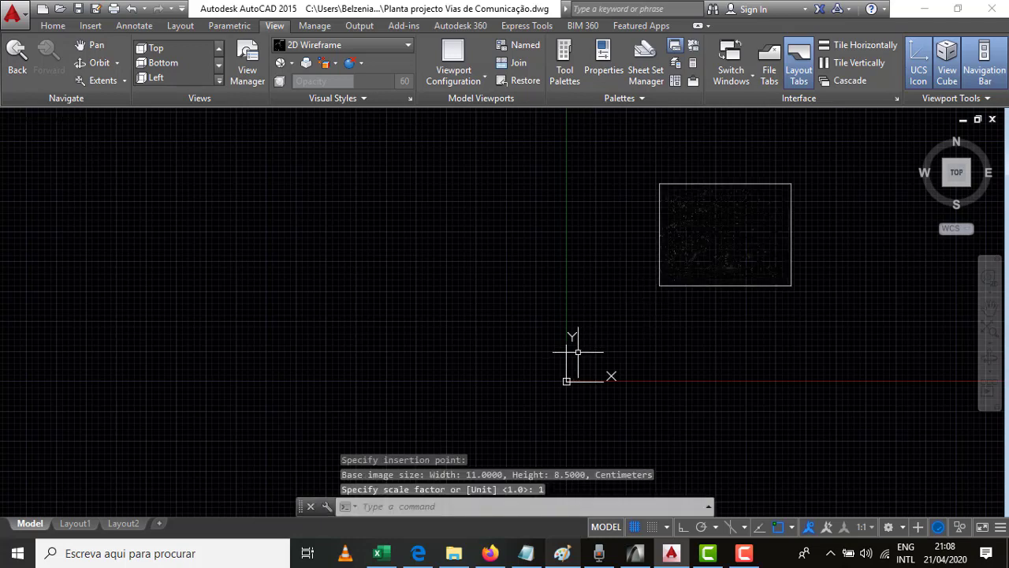
Examine the attached map's contour lines up close and review the reference measurements and task list in Paint
scroll(786, 248, up, 2)
scroll(828, 290, up, 4)
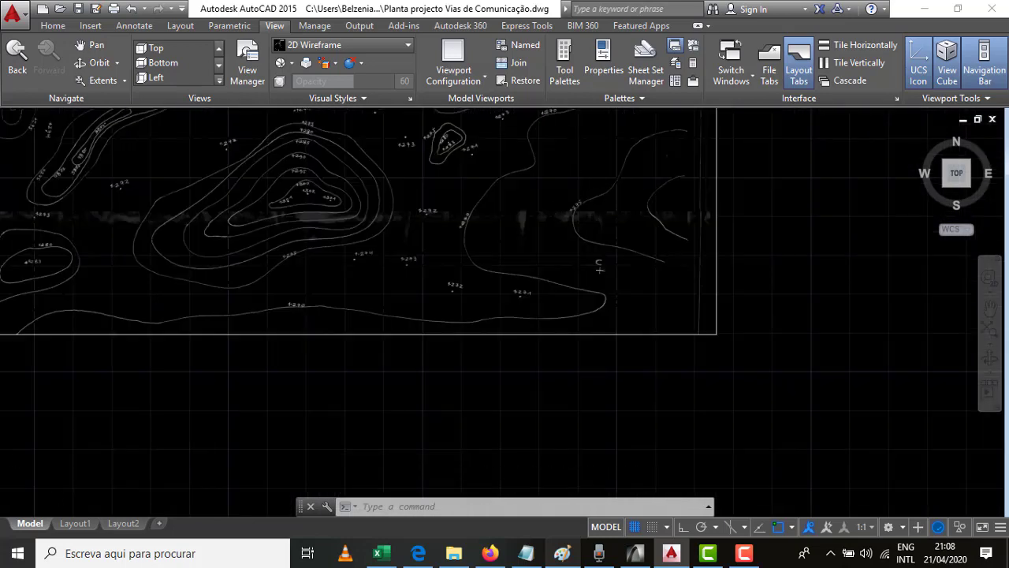
scroll(600, 269, down, 5)
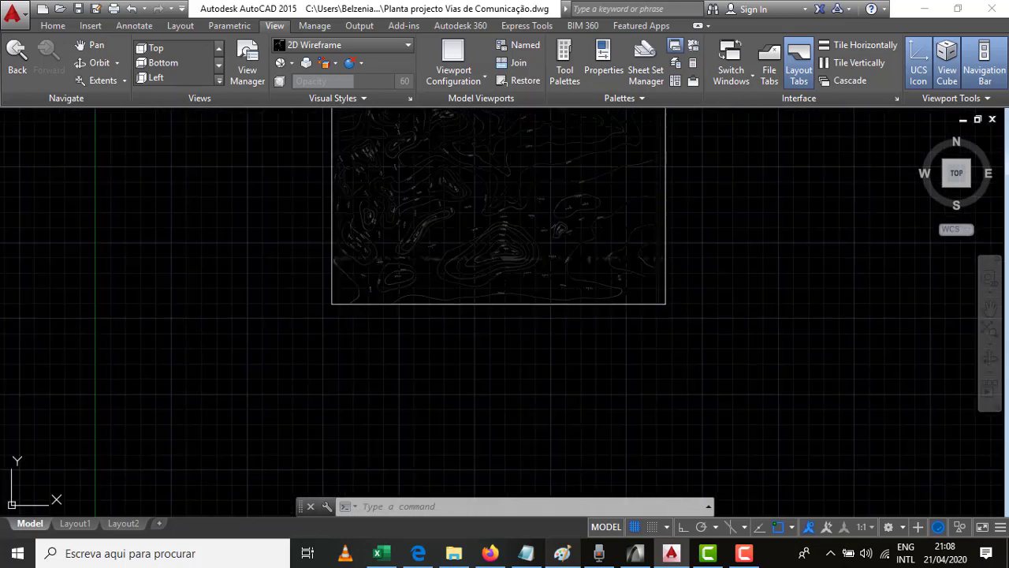
scroll(650, 352, down, 1)
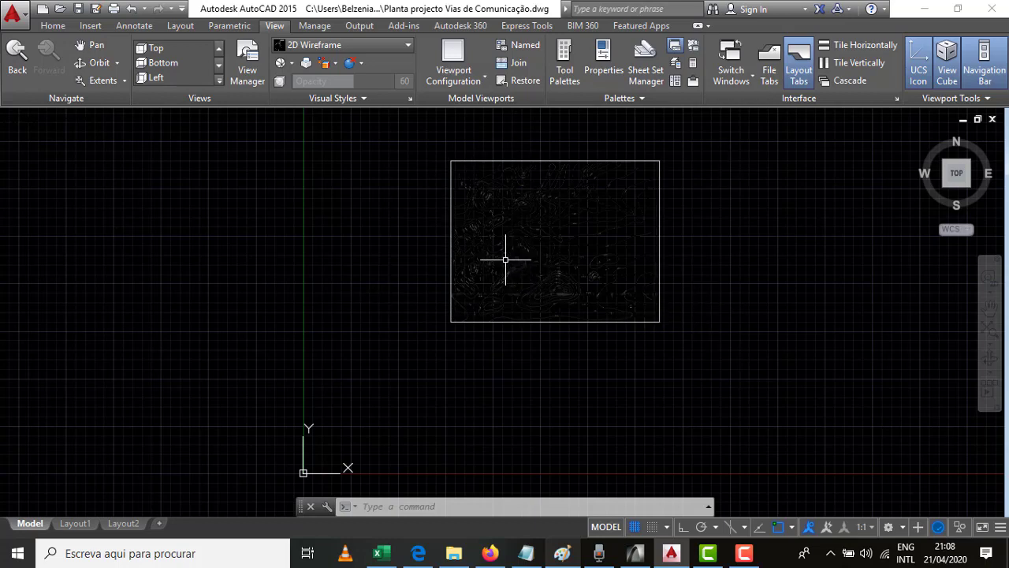
mouse_move(562, 557)
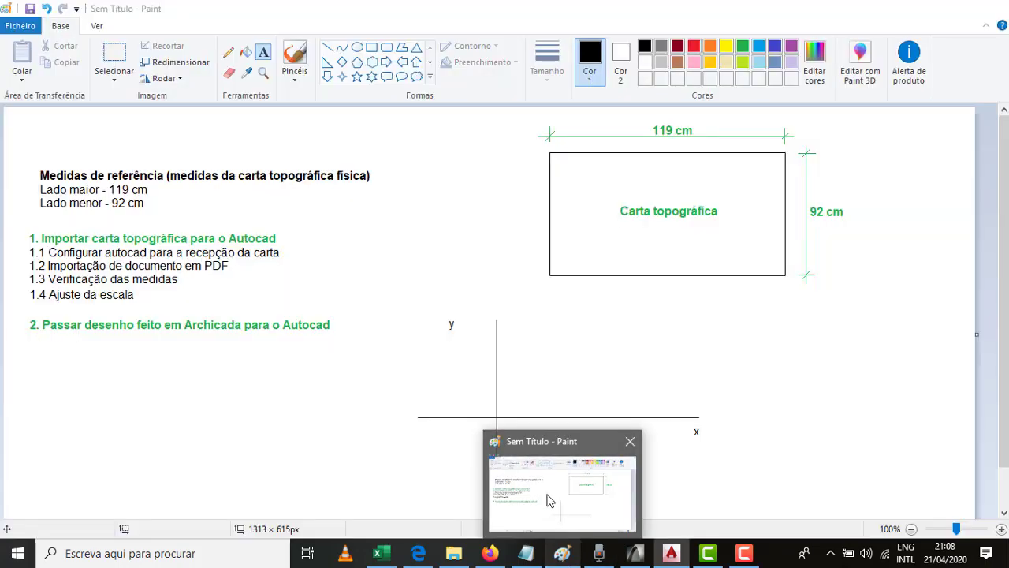
click(549, 500)
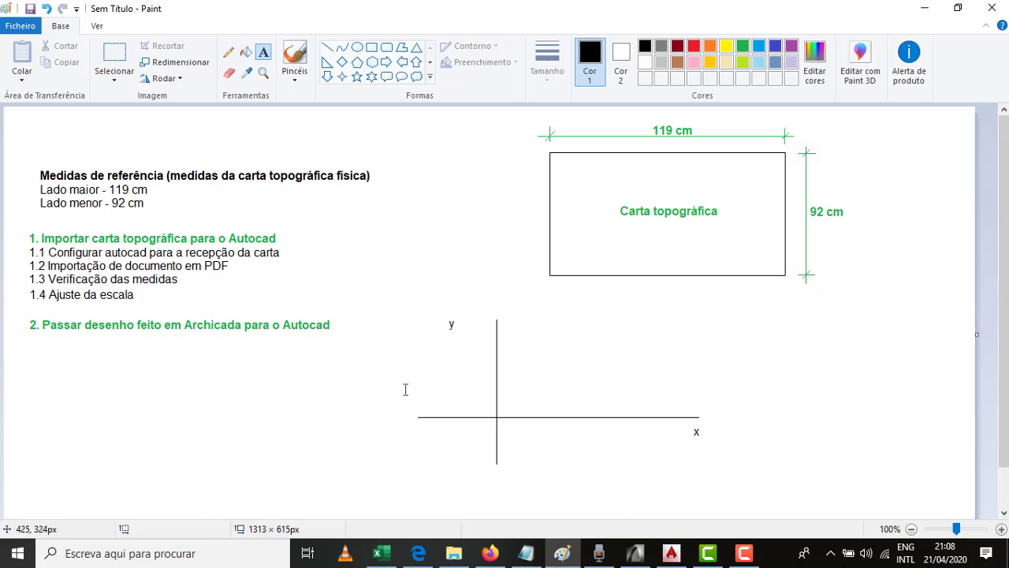
click(562, 556)
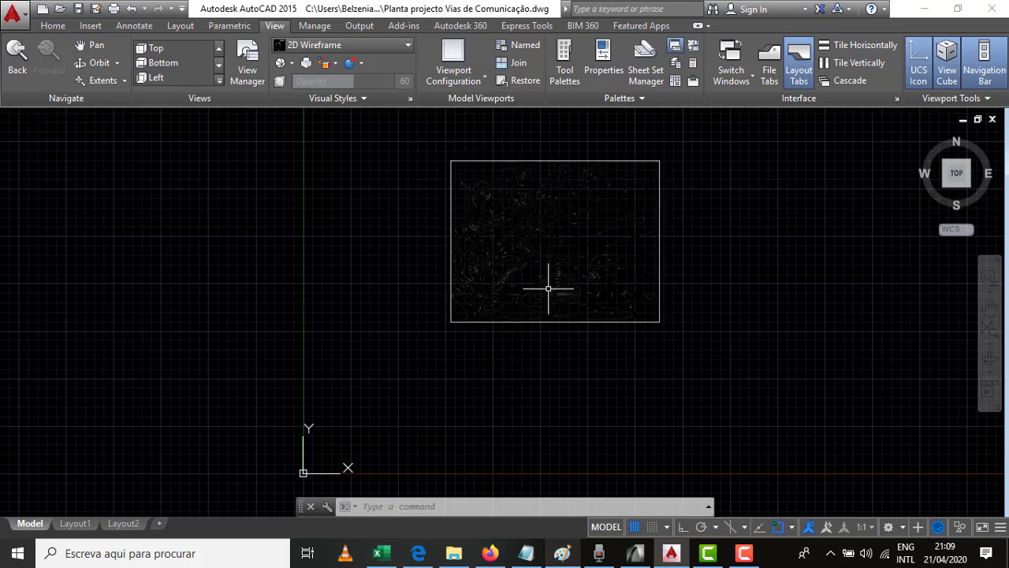
click(564, 554)
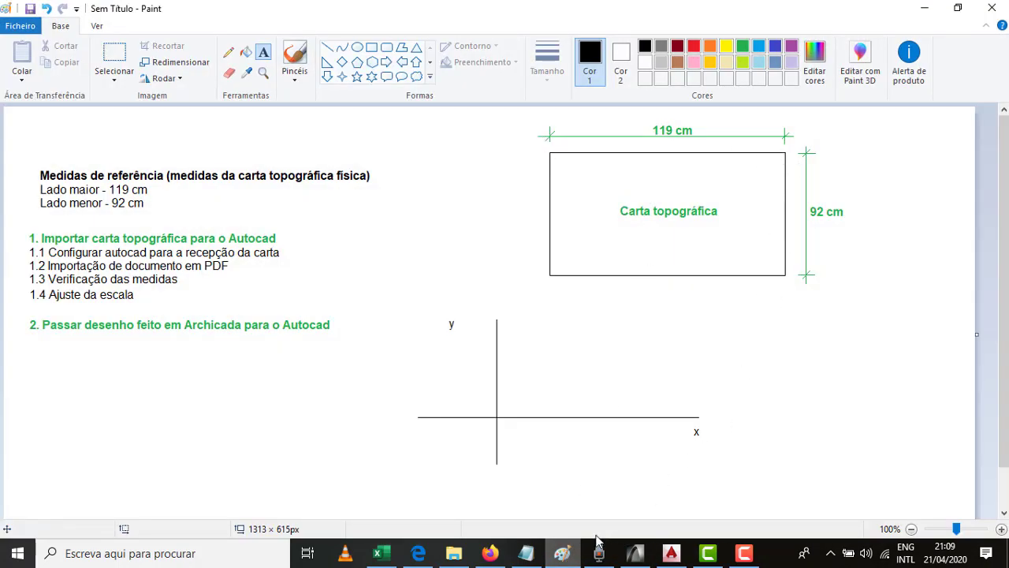
click(564, 554)
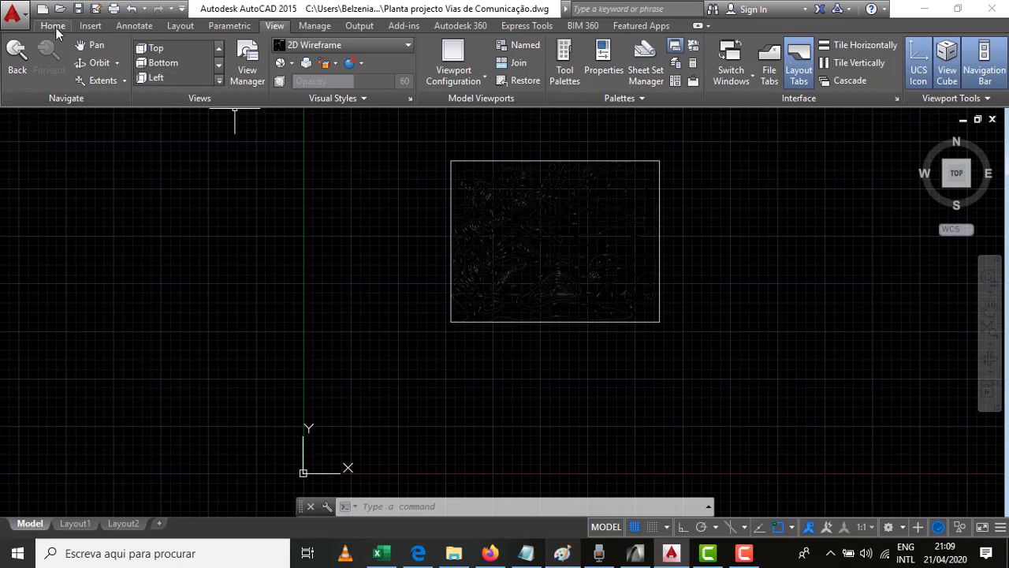
Measure the map's left edge from its lower to its upper corner, consulting the physical map's reference dimensions in Paint
click(53, 26)
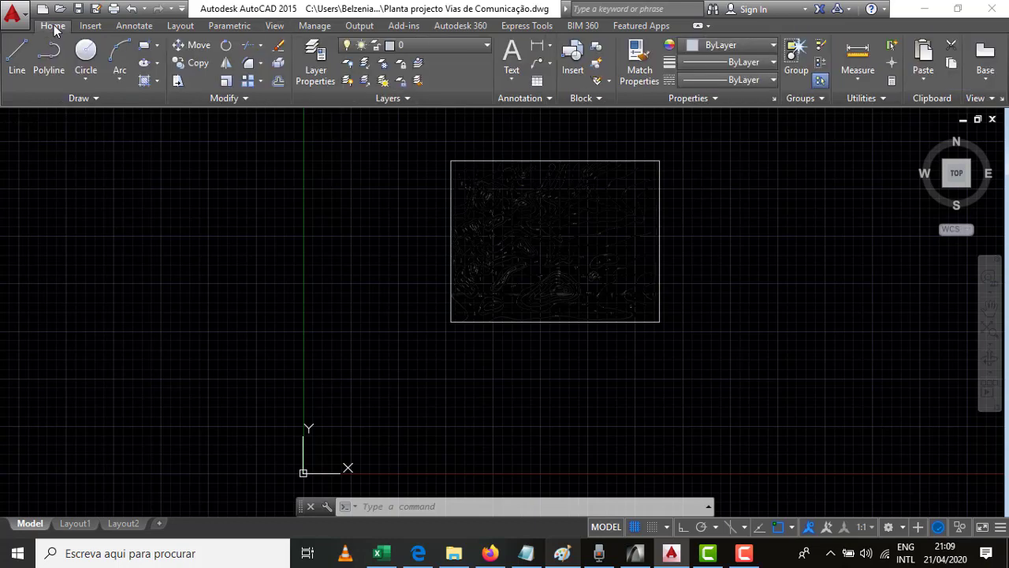
click(859, 50)
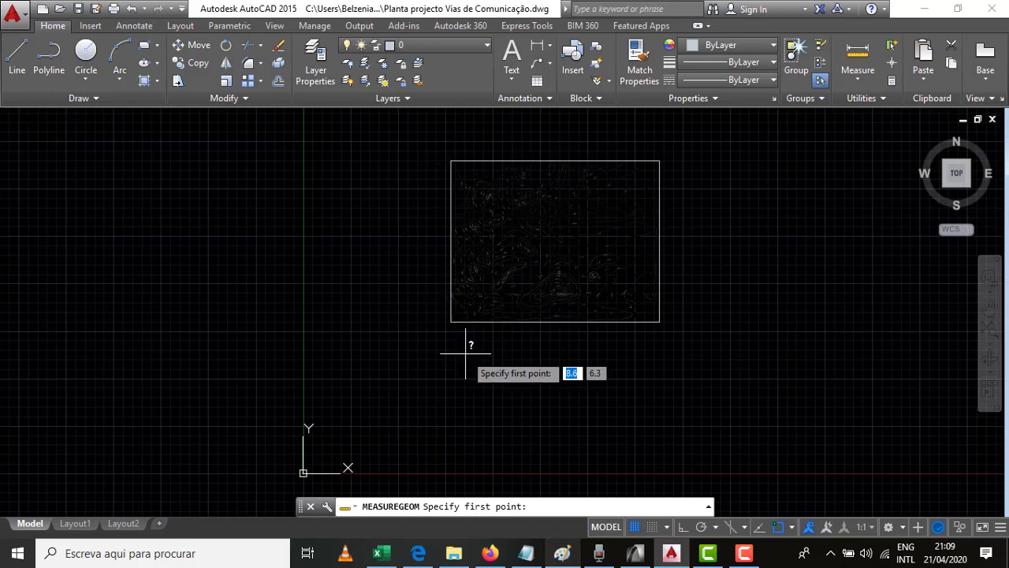
mouse_move(559, 561)
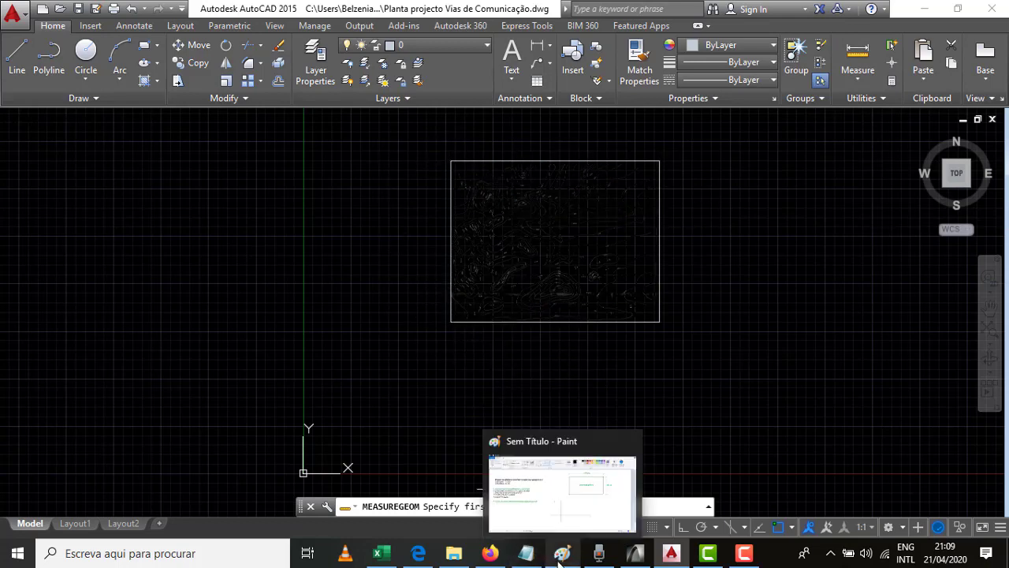
click(560, 504)
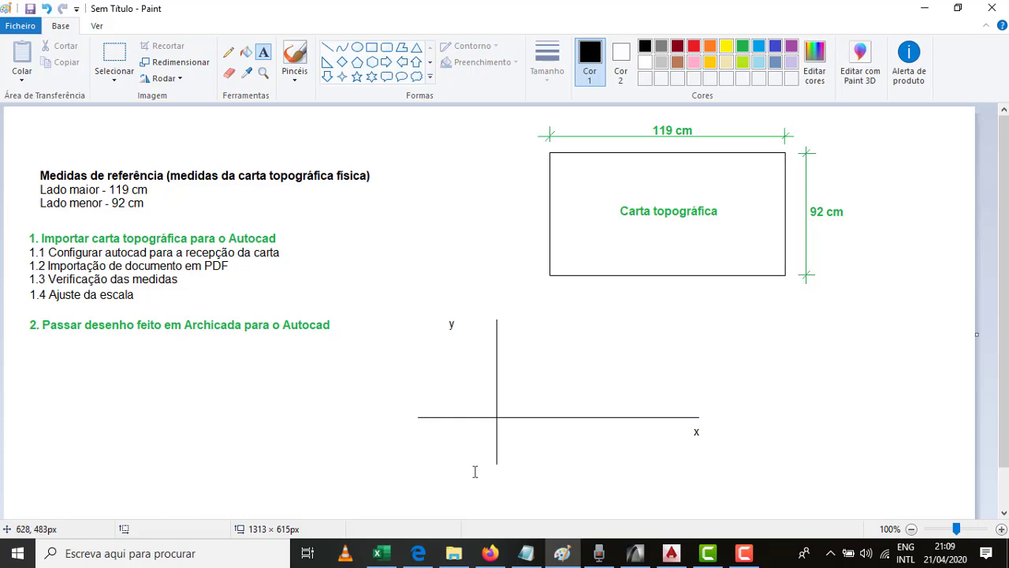
click(561, 555)
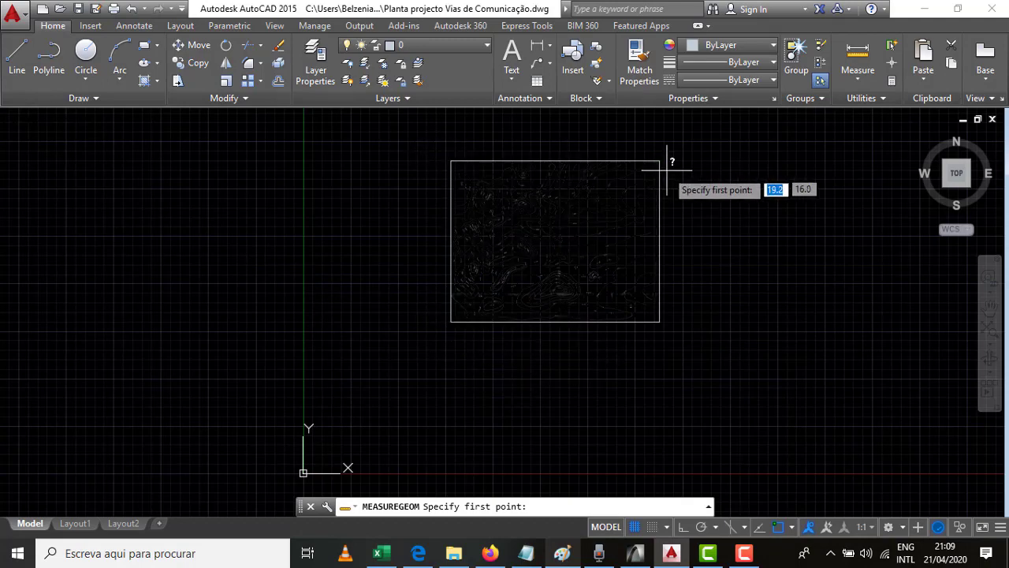
click(451, 321)
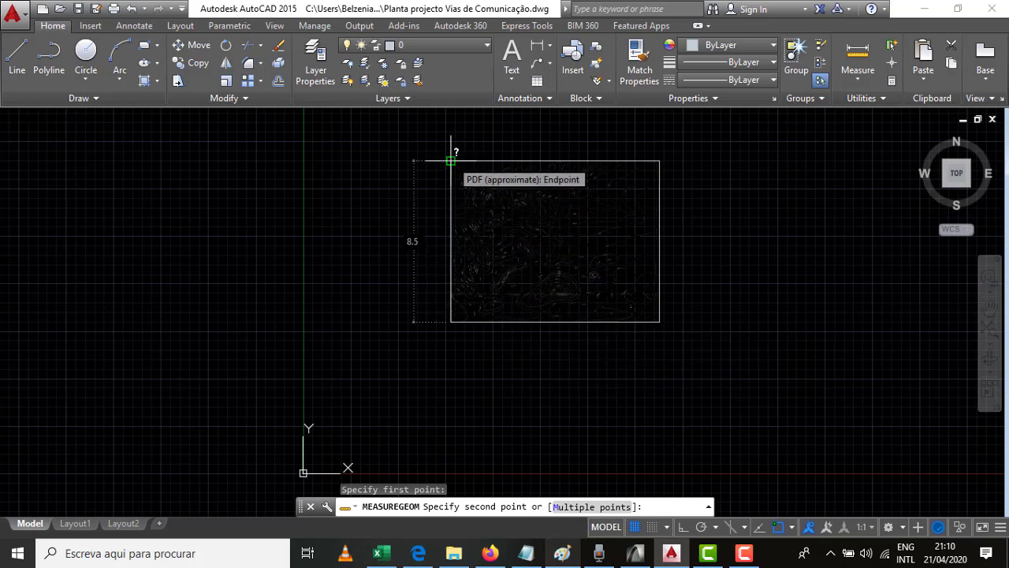
key(Escape)
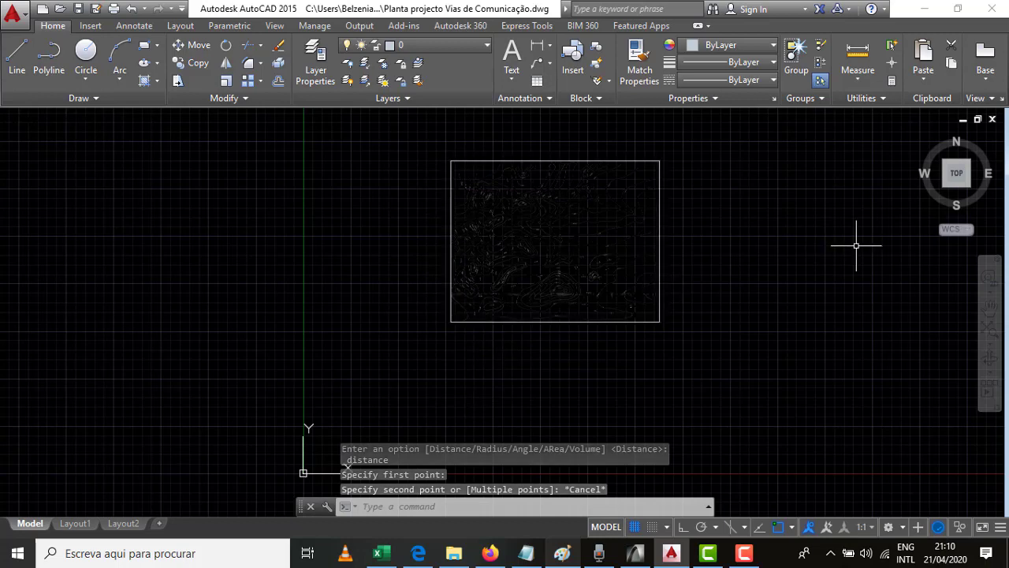
Consult the reference dimensions in Paint and scale the attached map in AutoCAD by reference from its lower-left corner, giving its lower edge a length of 119
click(568, 556)
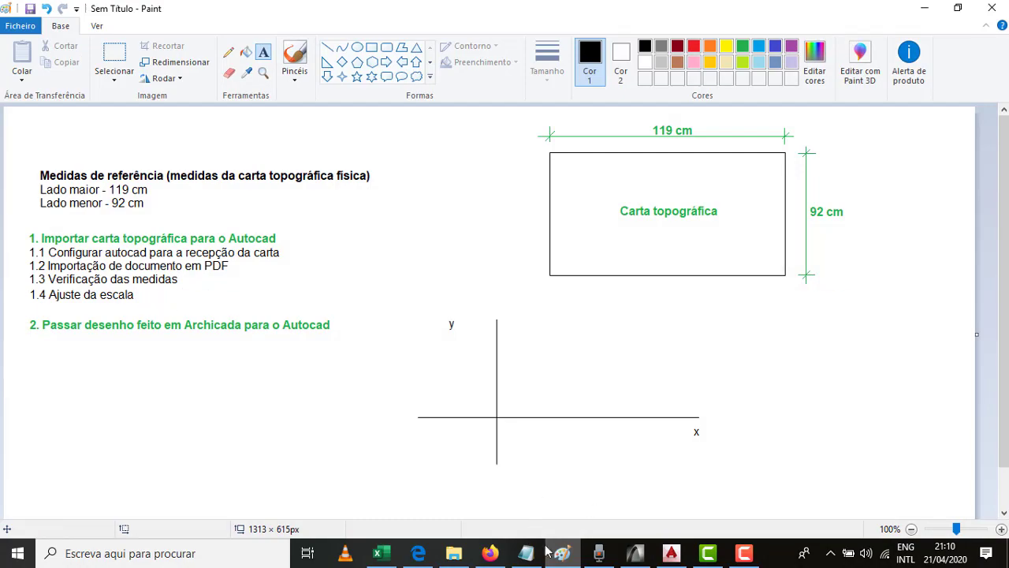
click(671, 553)
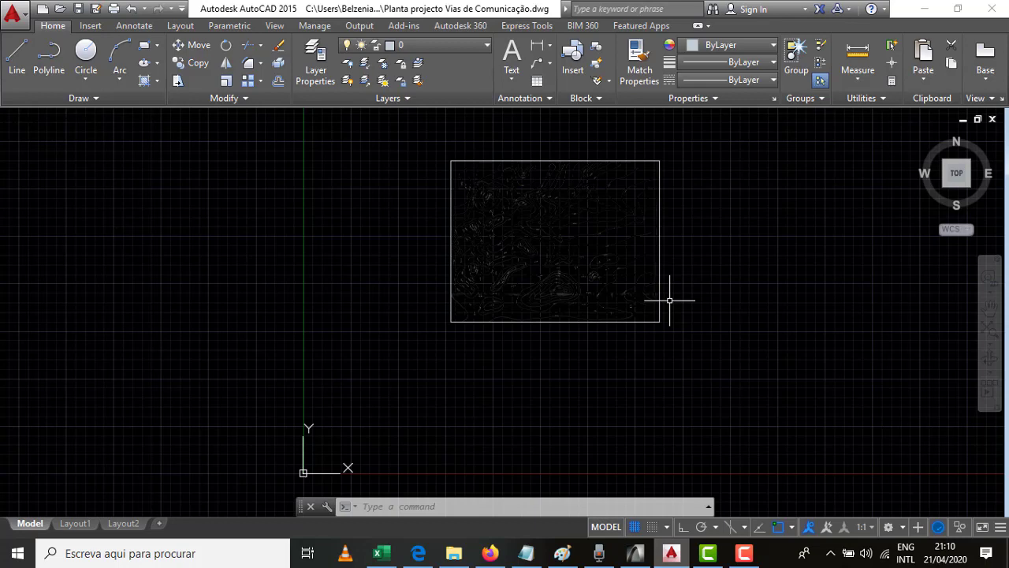
text(s)
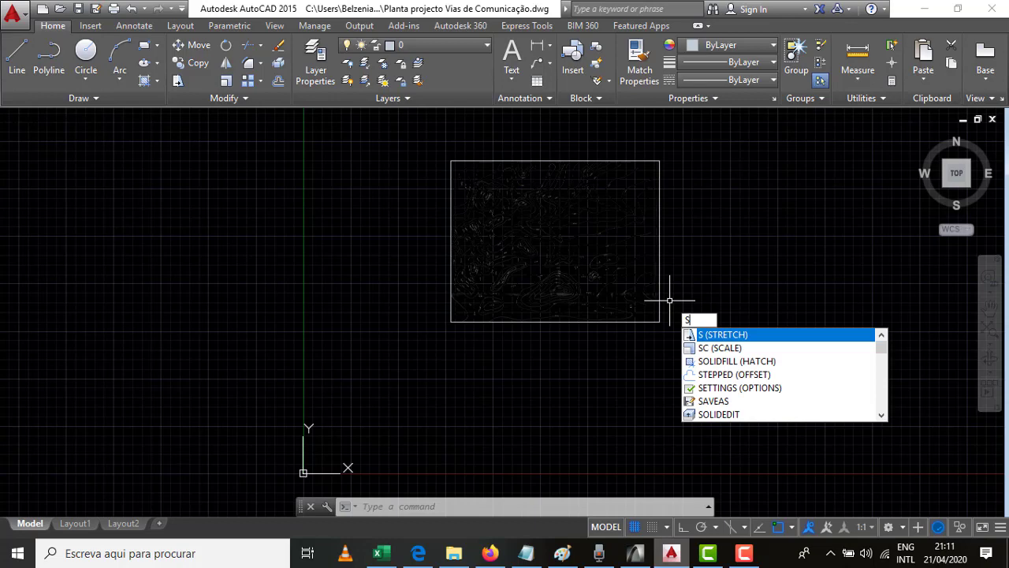
text(c)
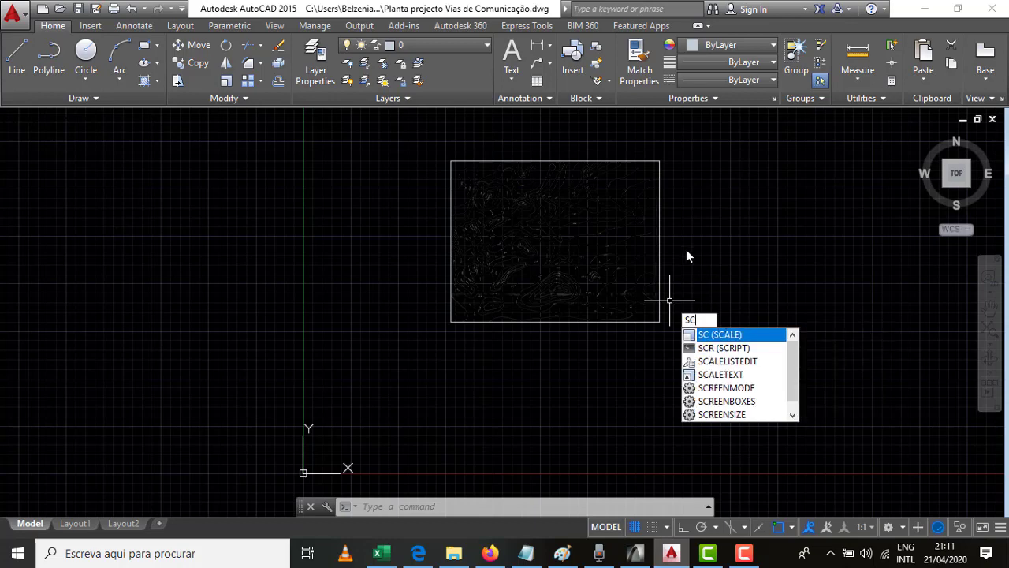
key(Return)
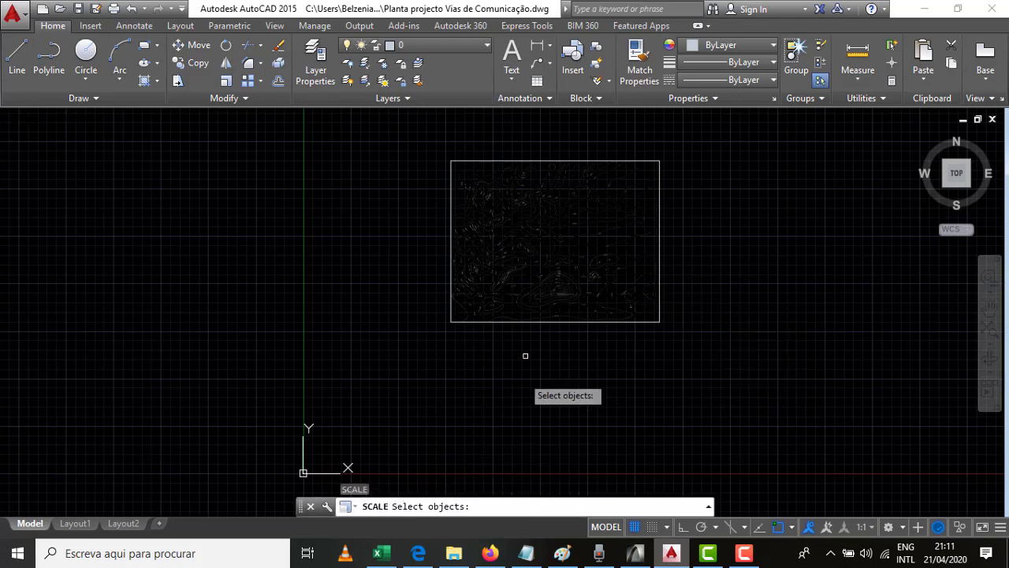
click(528, 321)
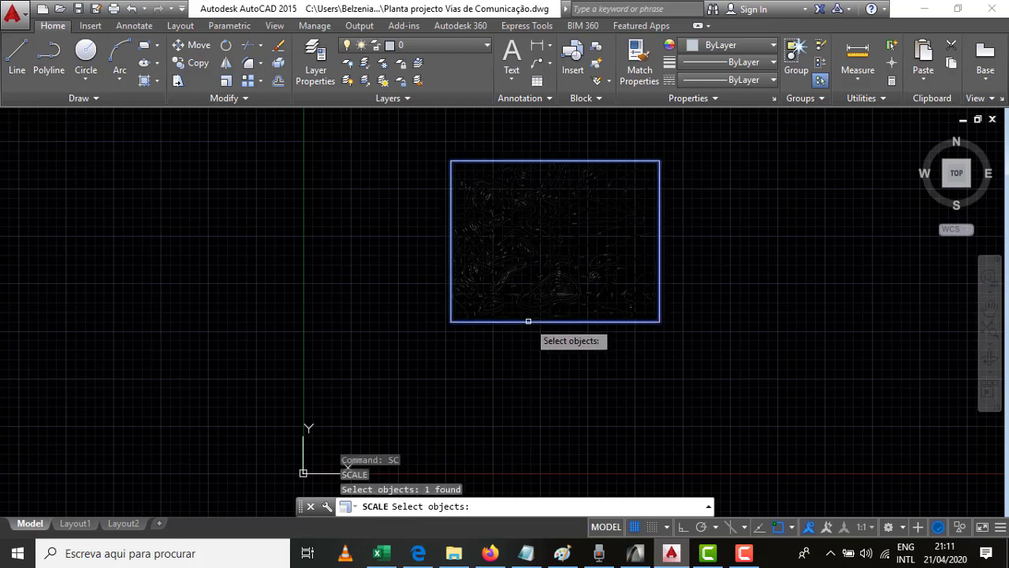
key(Return)
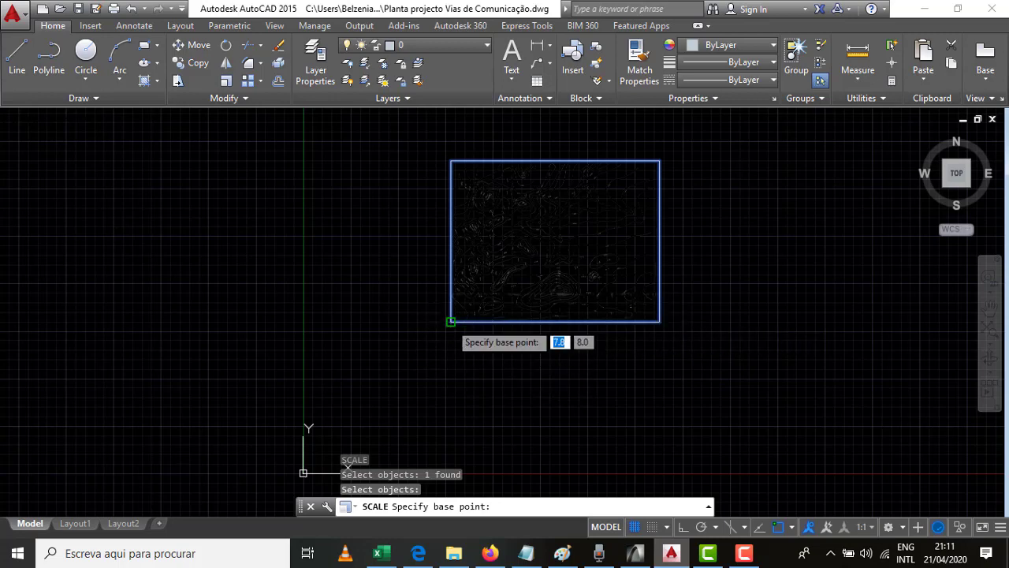
click(450, 321)
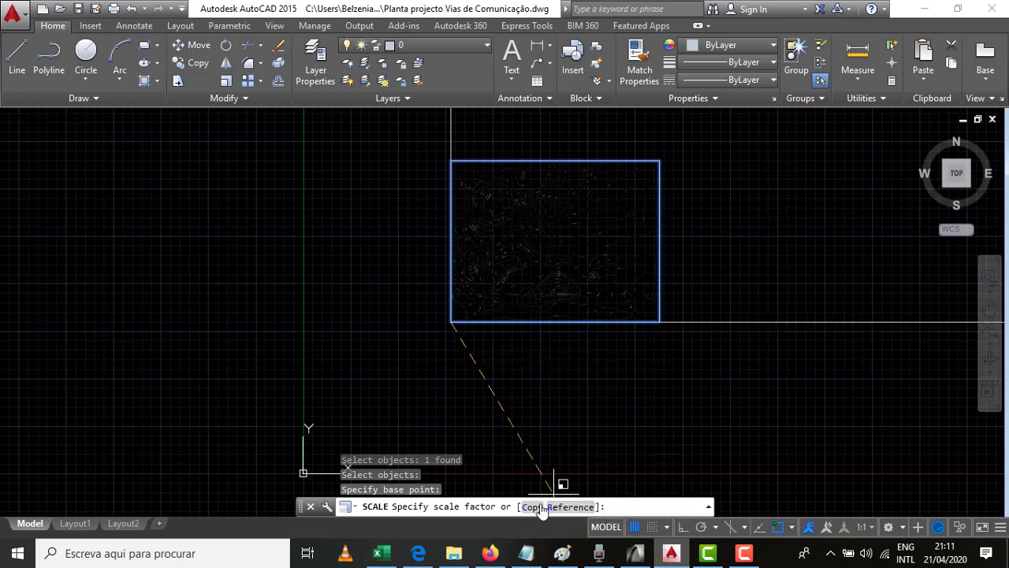
text(r)
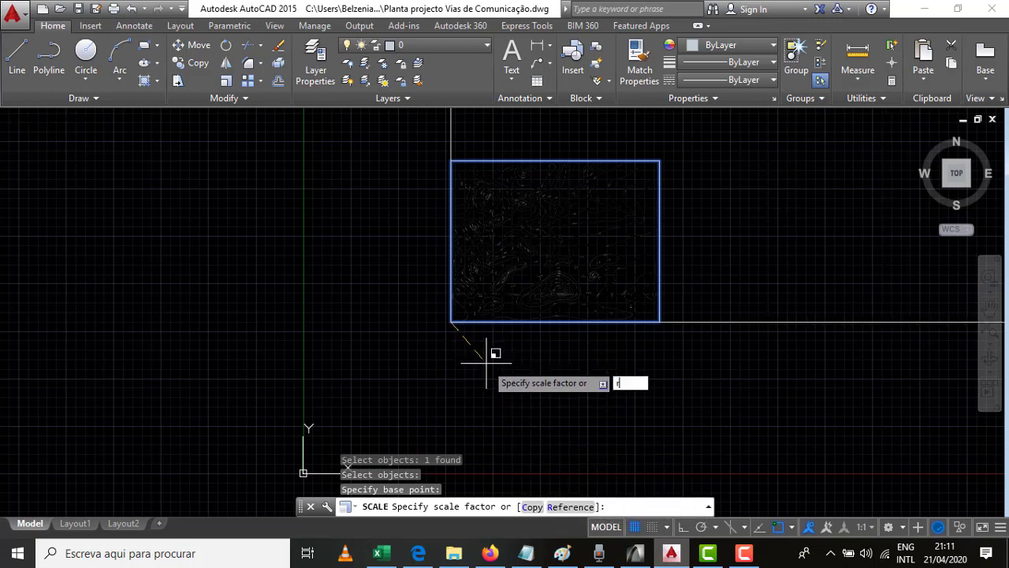
key(Return)
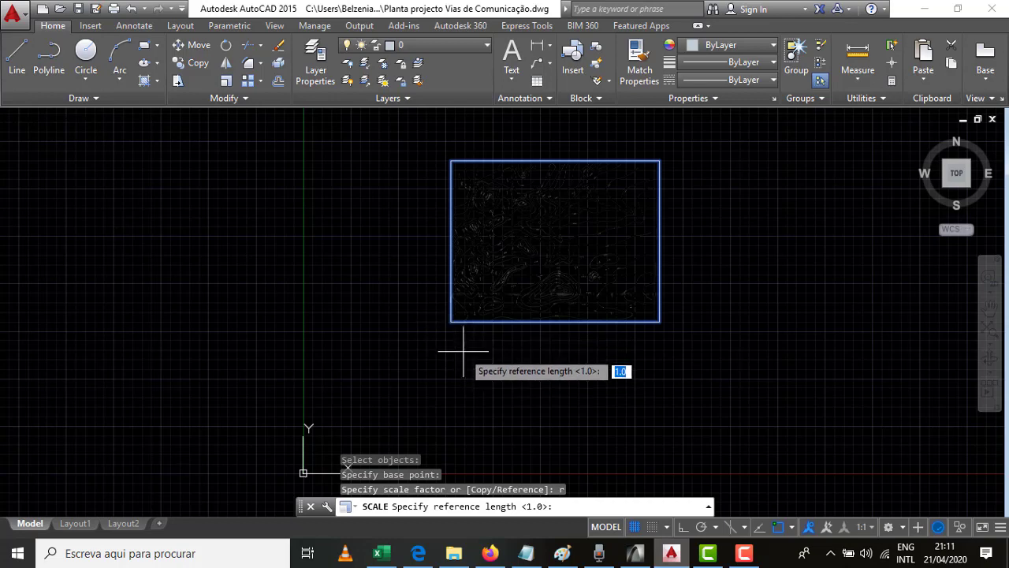
click(451, 322)
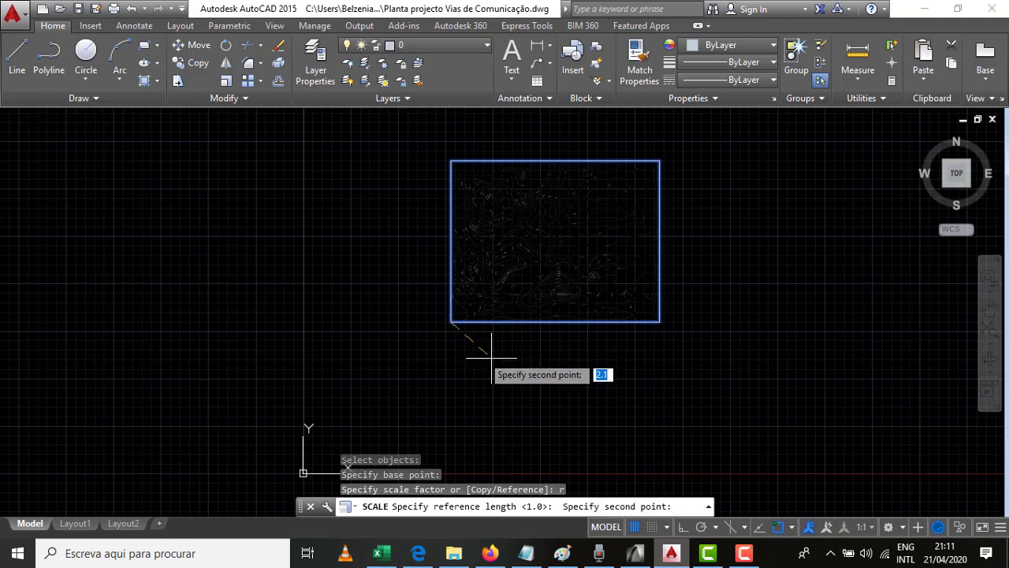
click(659, 322)
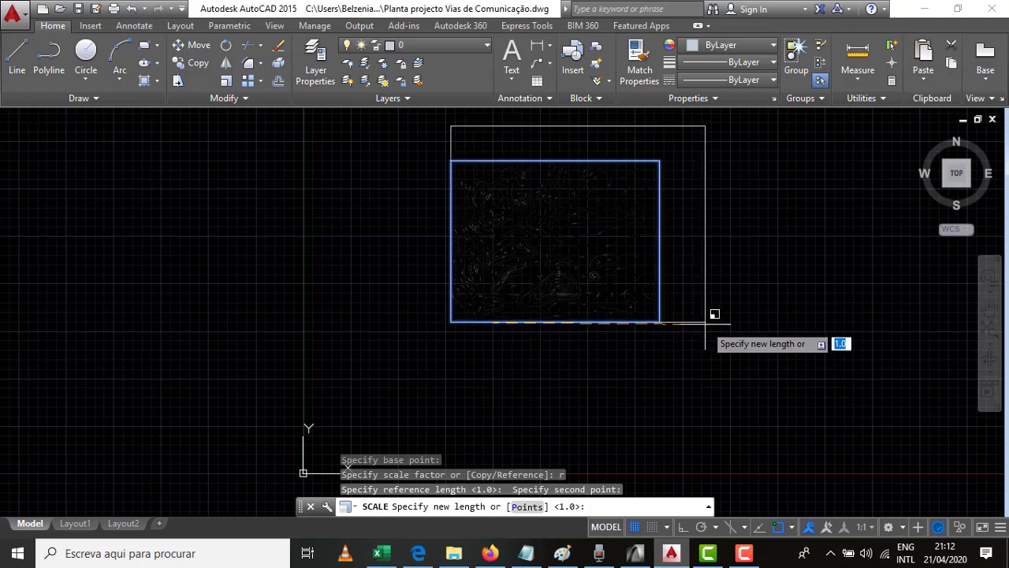
text(119)
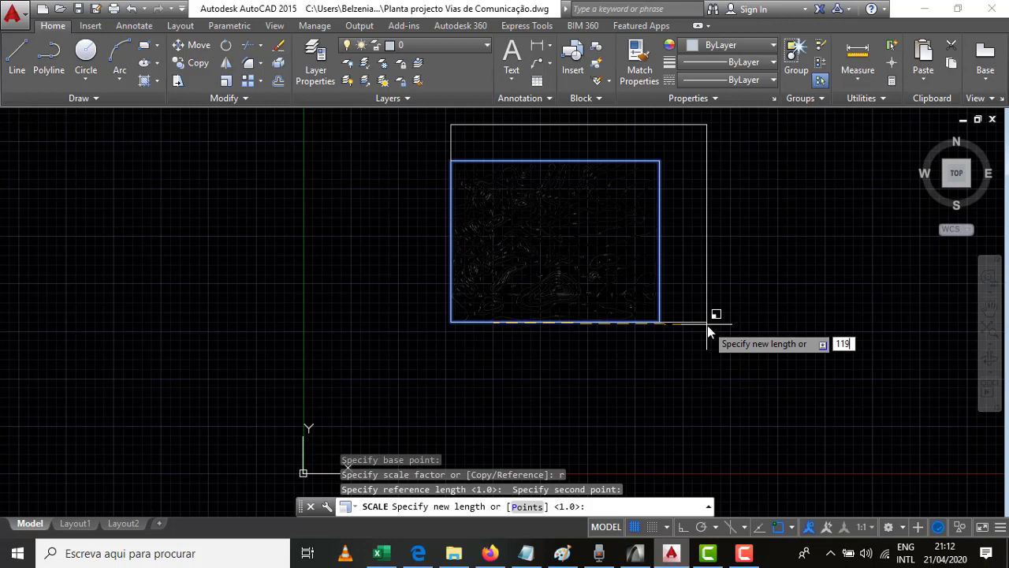
key(Return)
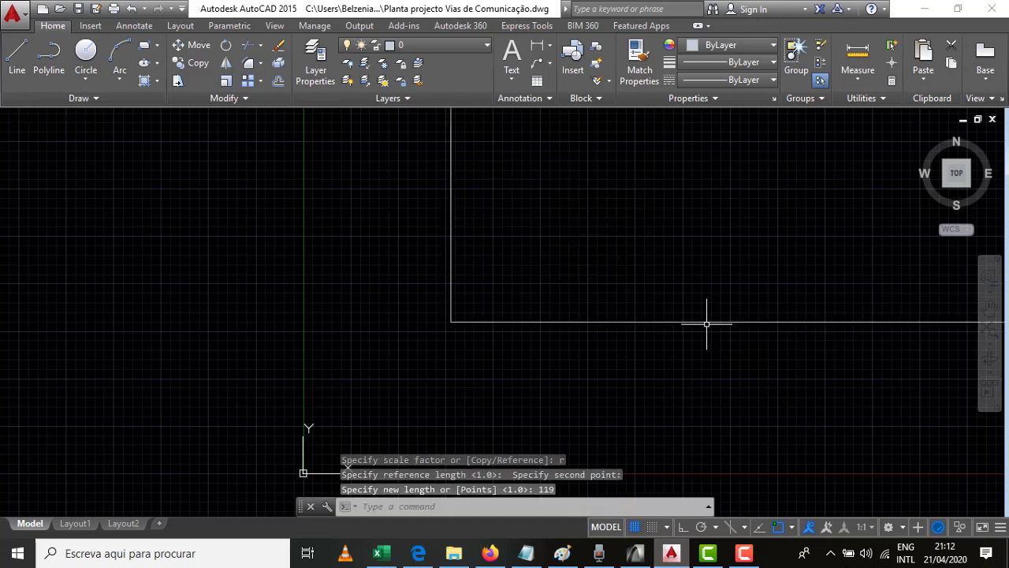
scroll(520, 386, down, 3)
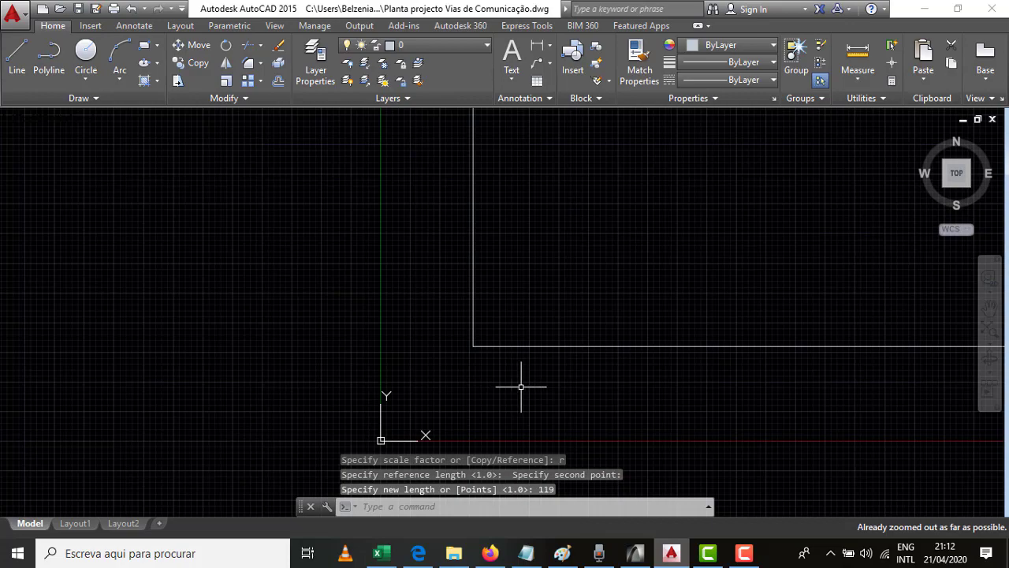
scroll(619, 382, up, 4)
scroll(619, 381, down, 4)
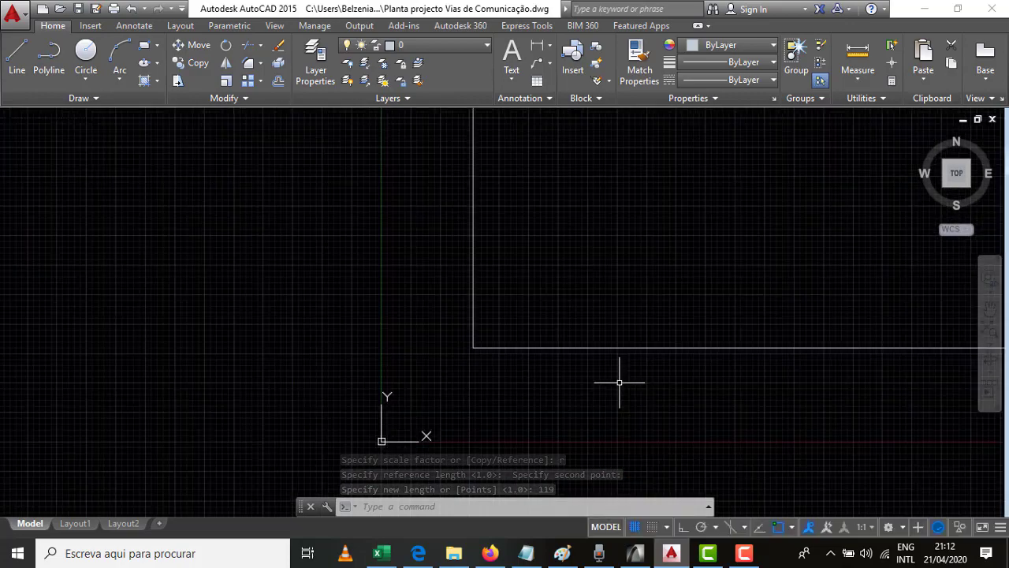
scroll(615, 380, down, 1)
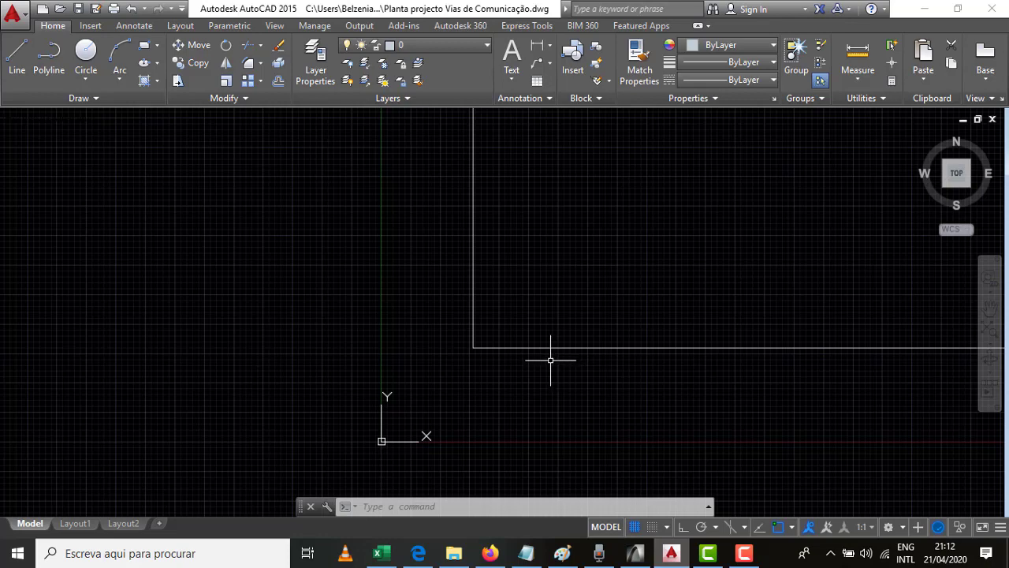
text(Z)
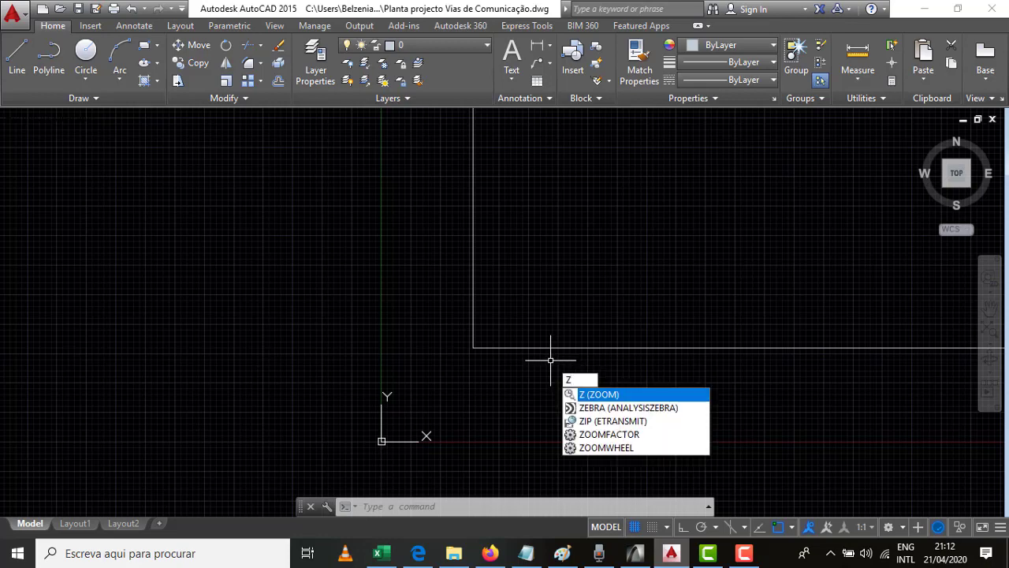
key(Return)
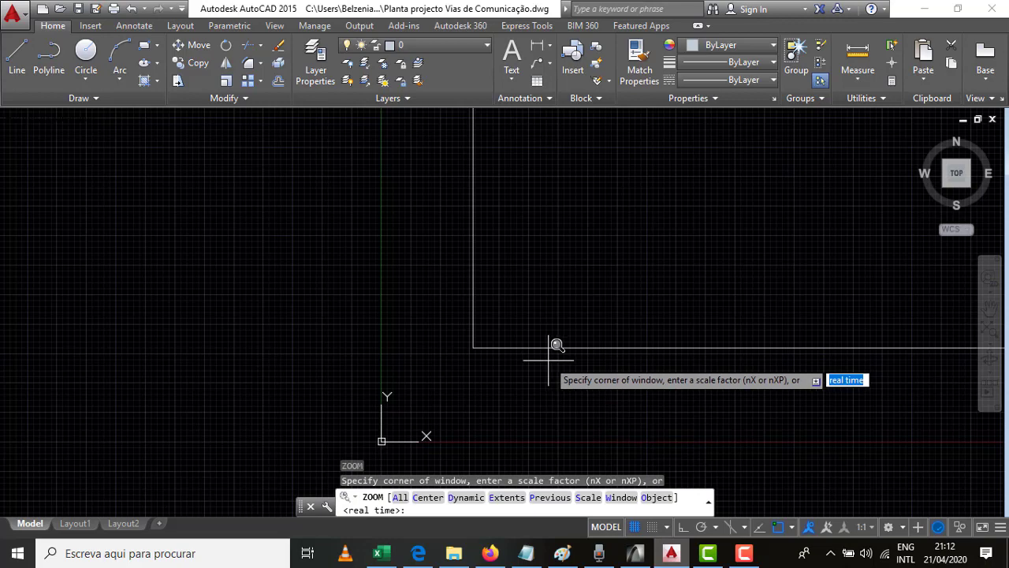
text(c)
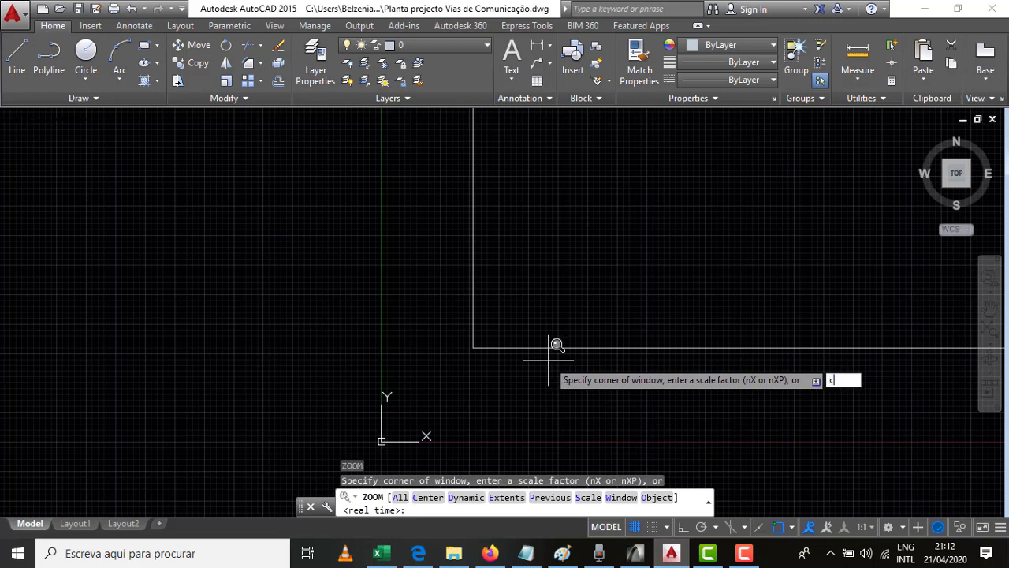
key(Return)
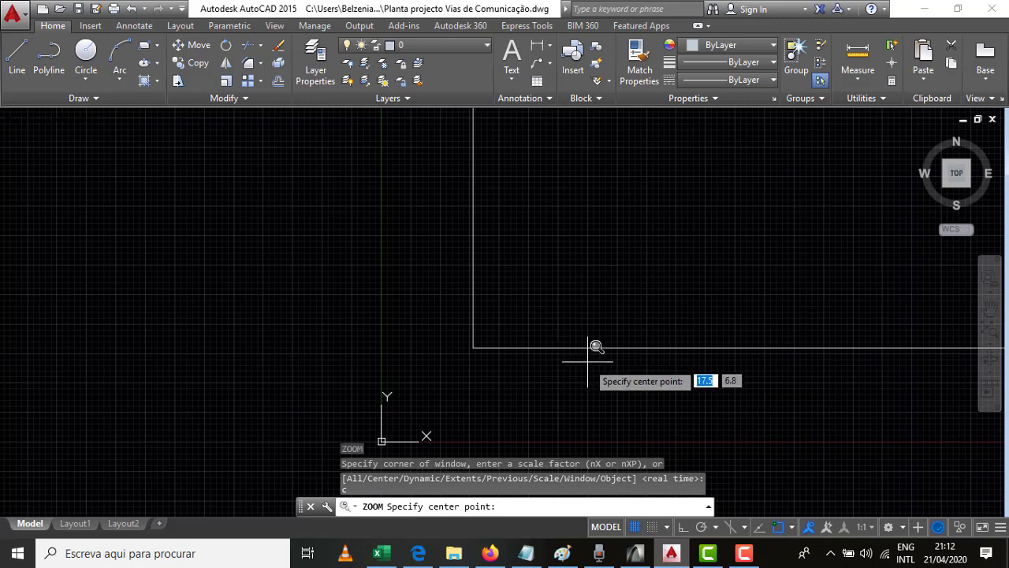
key(Escape)
Zoom to the whole drawing with the All option and measure the map's upper edge starting from its left corner
text(z)
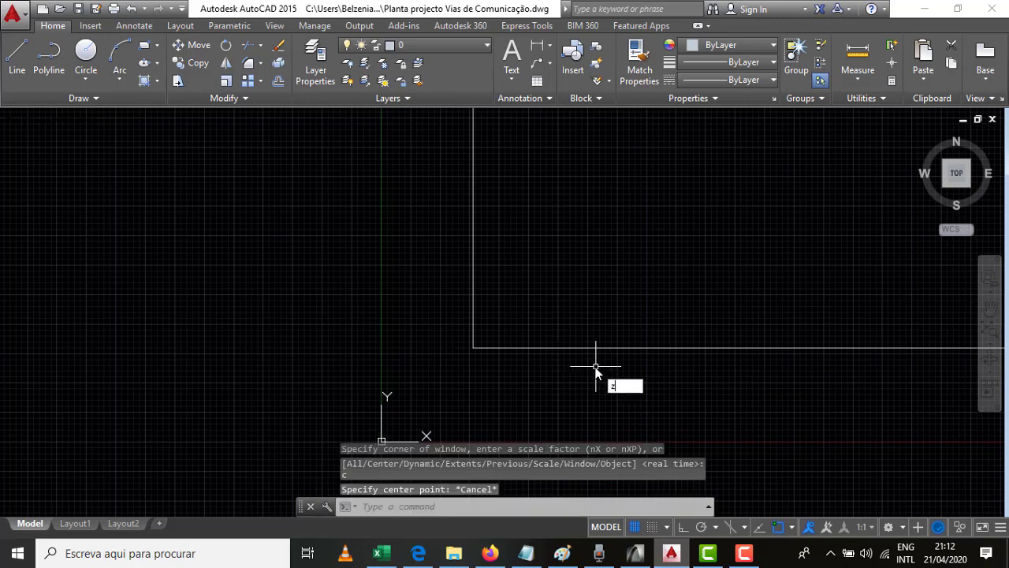
key(Return)
text(e)
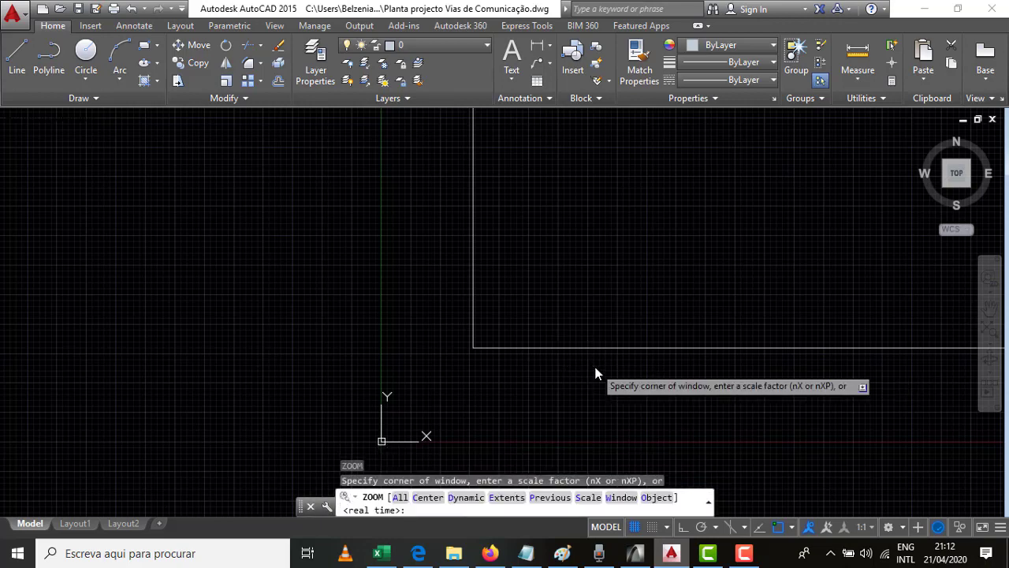
key(Return)
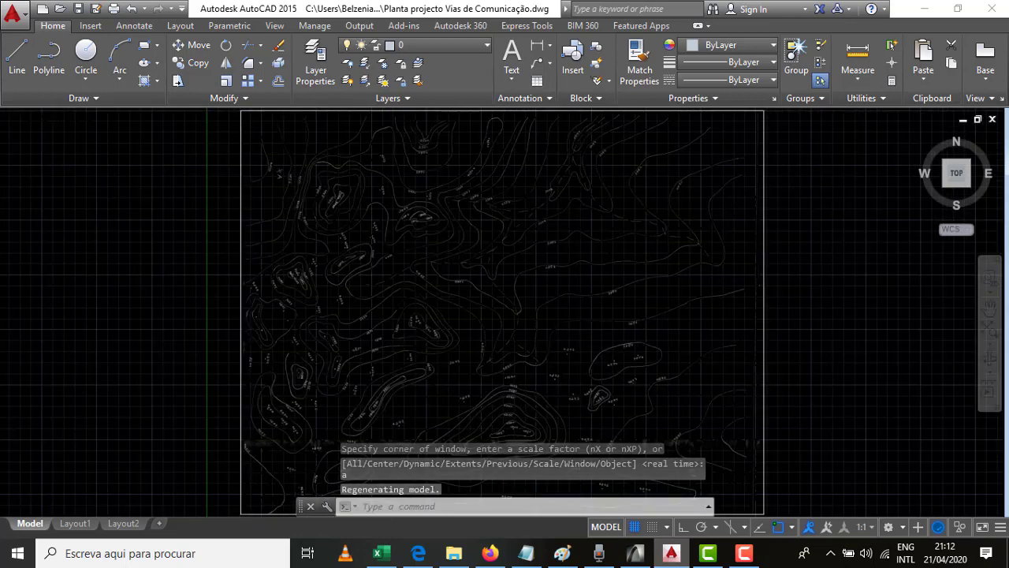
scroll(641, 326, down, 2)
scroll(584, 268, up, 2)
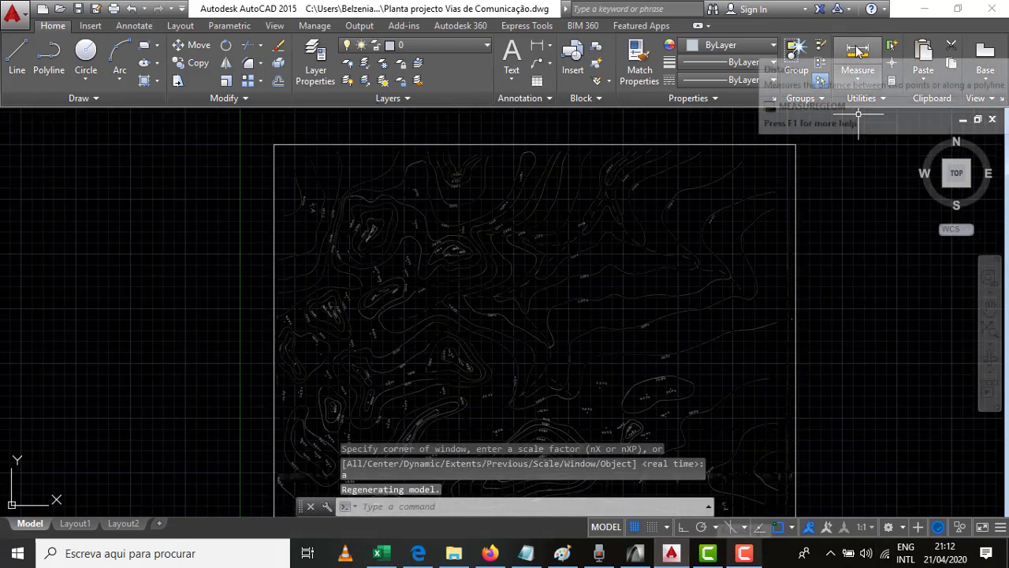
click(860, 50)
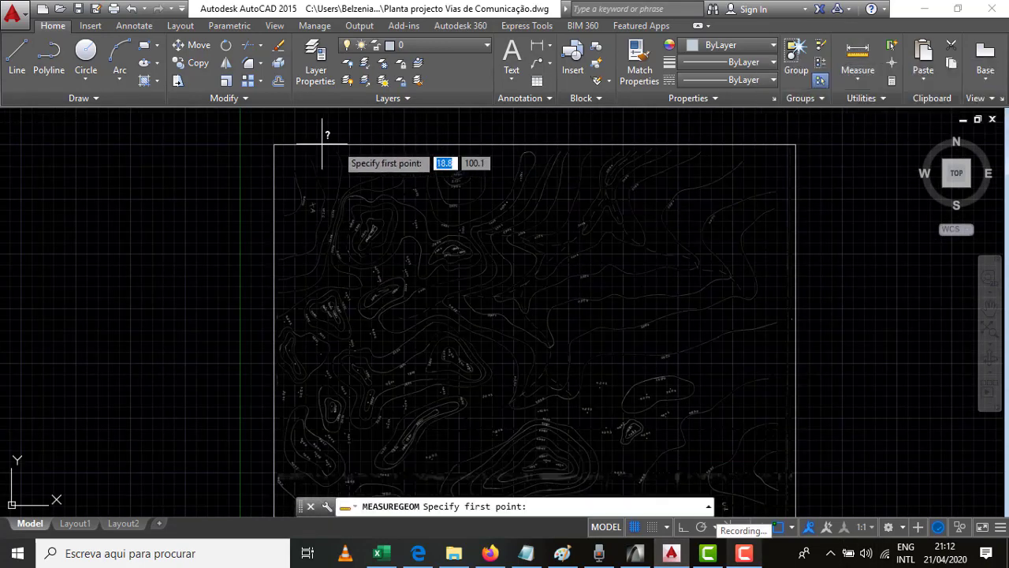
click(276, 145)
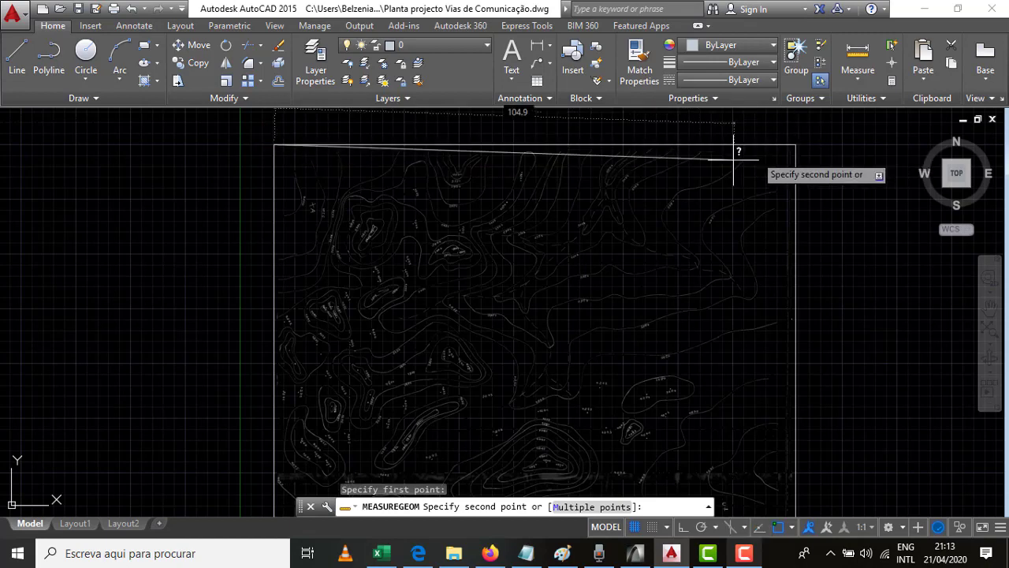
scroll(323, 383, down, 4)
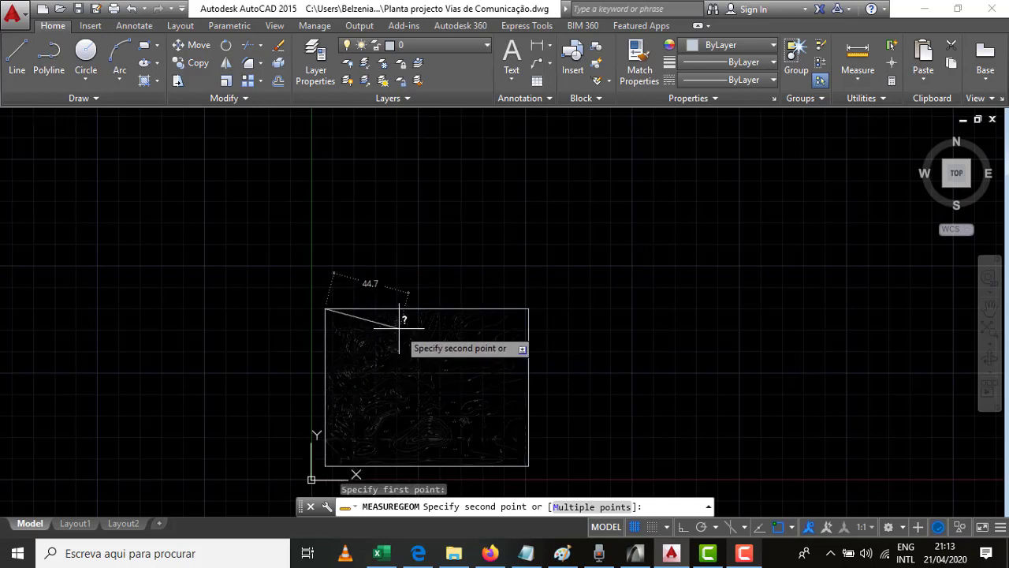
key(Escape)
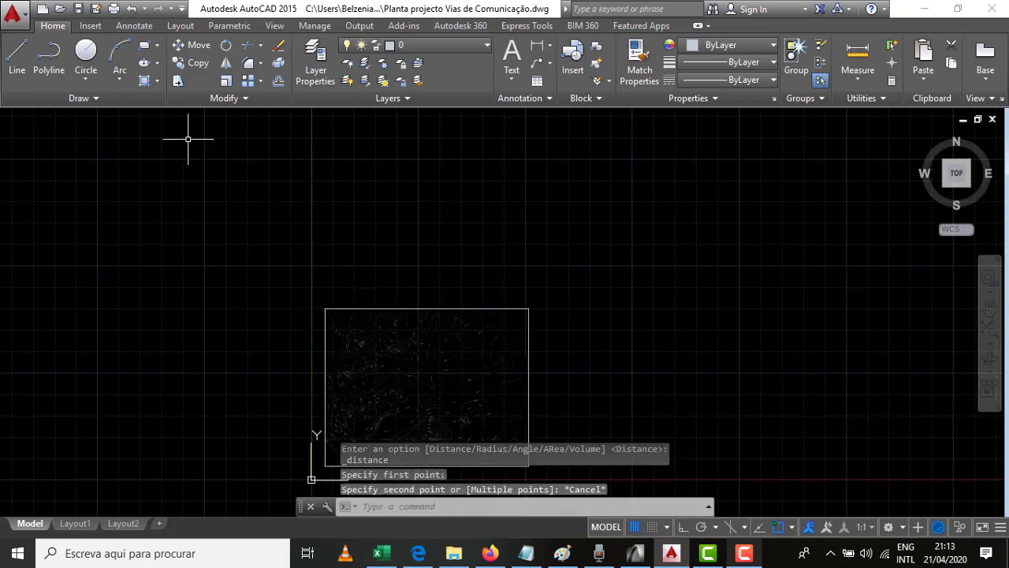
Save the drawing with the rescaled map
scroll(463, 397, up, 2)
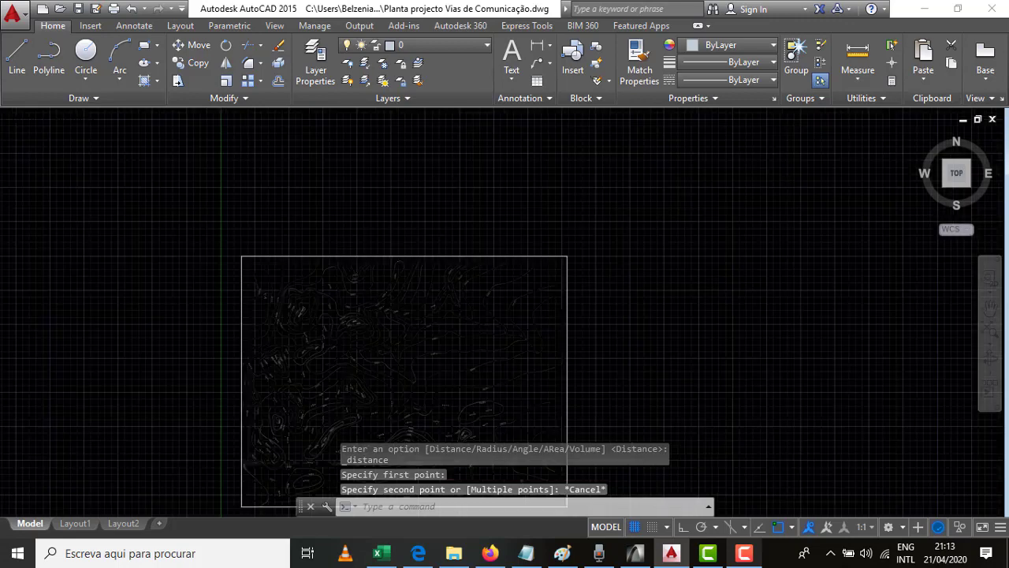
scroll(432, 320, up, 2)
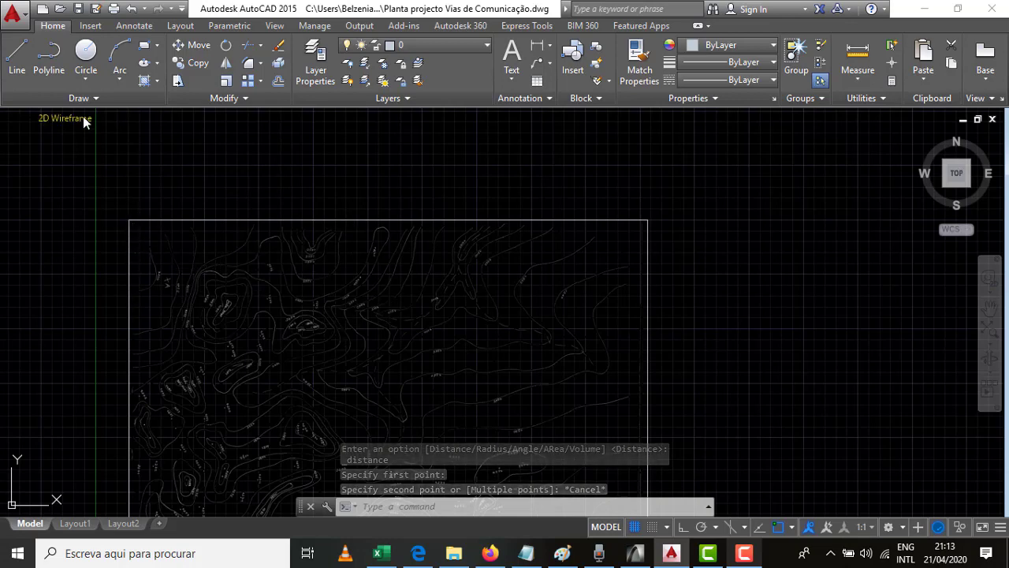
click(79, 11)
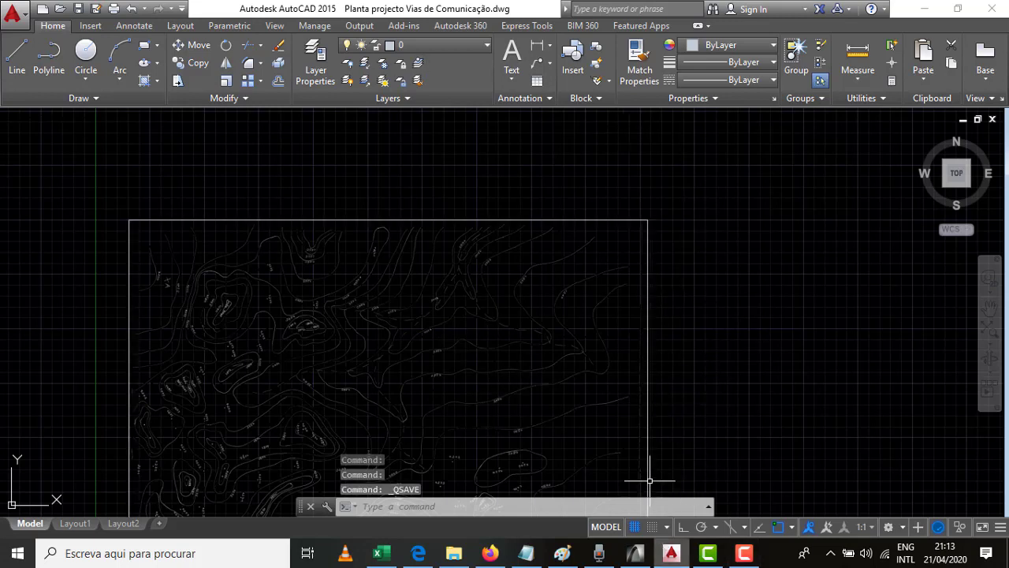
Review the task list in Paint, switch to ArchiCAD and examine the road line drawn over the topographic map on the ground floor plan
click(562, 553)
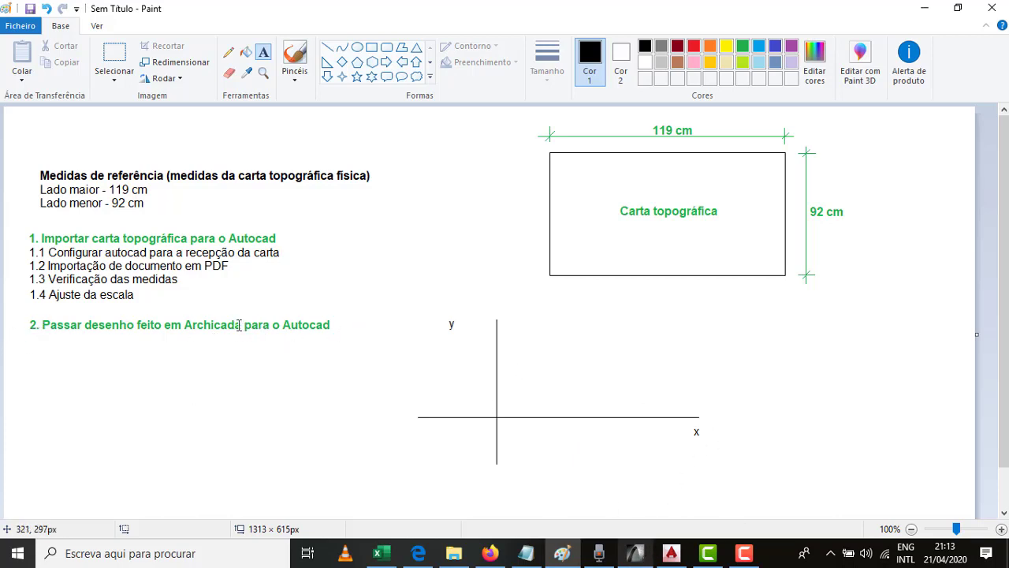
click(636, 555)
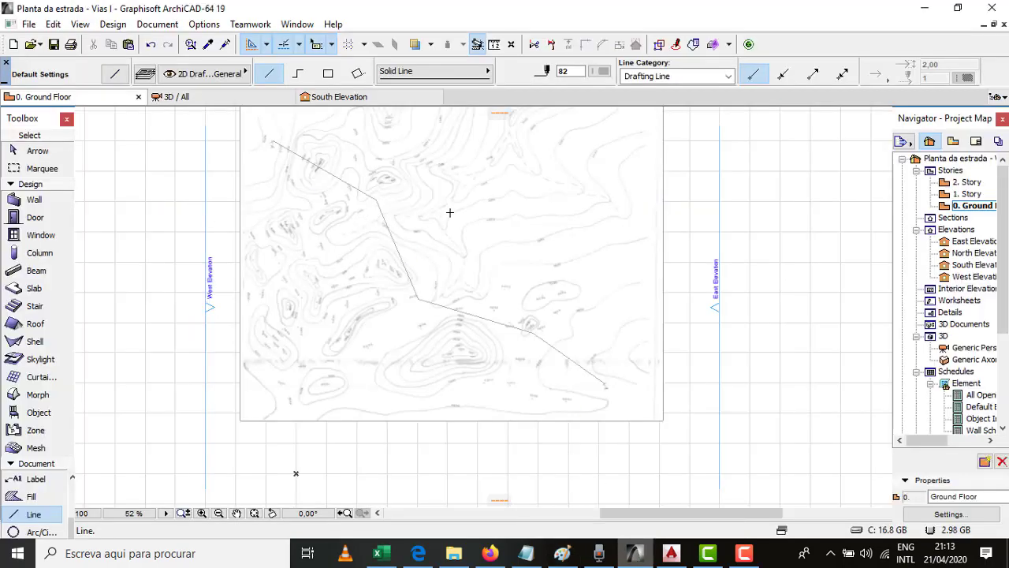
scroll(450, 214, up, 1)
scroll(451, 225, down, 1)
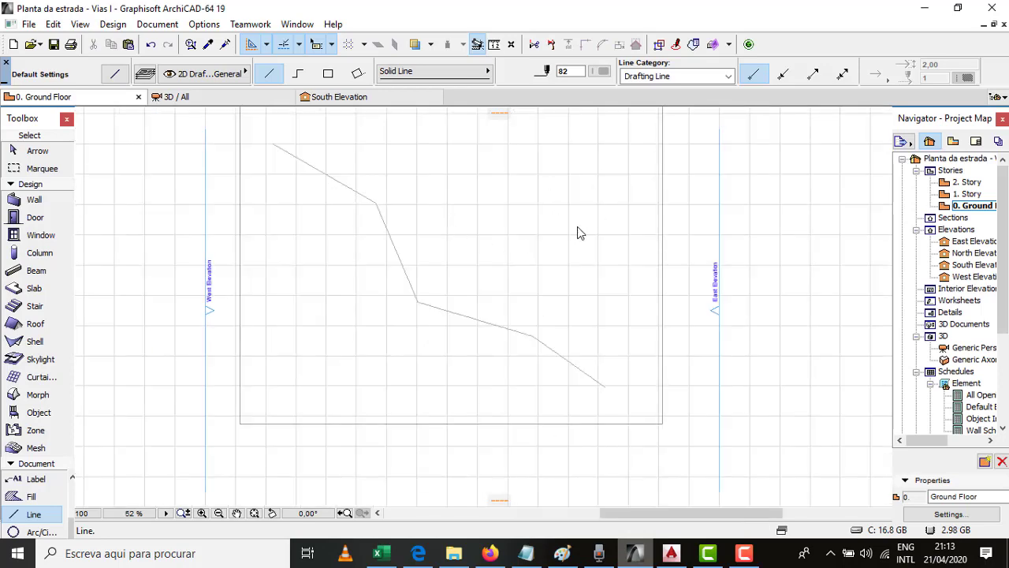
Save the ArchiCAD project containing the topographic map and road line
scroll(739, 197, up, 1)
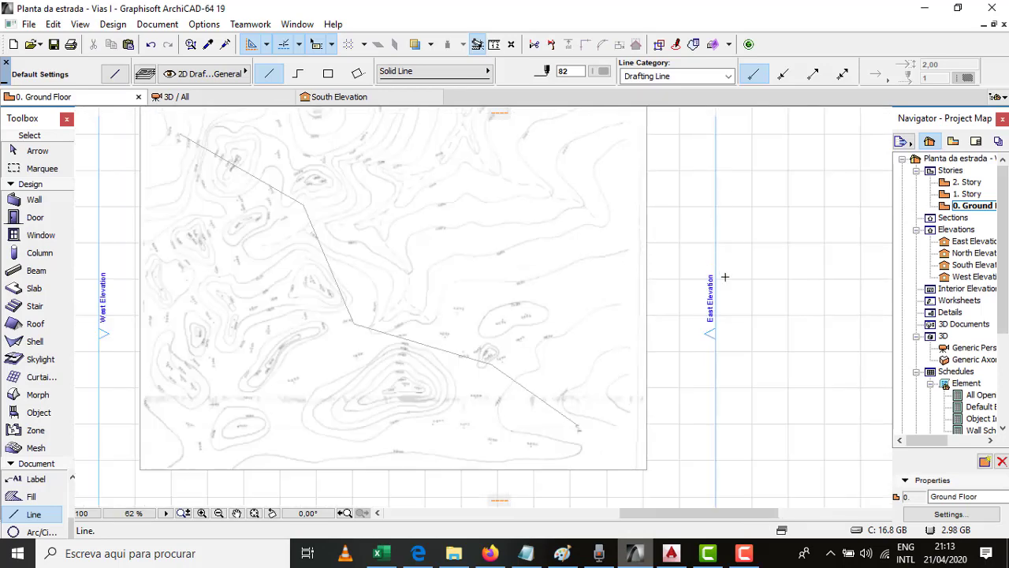
scroll(485, 235, down, 1)
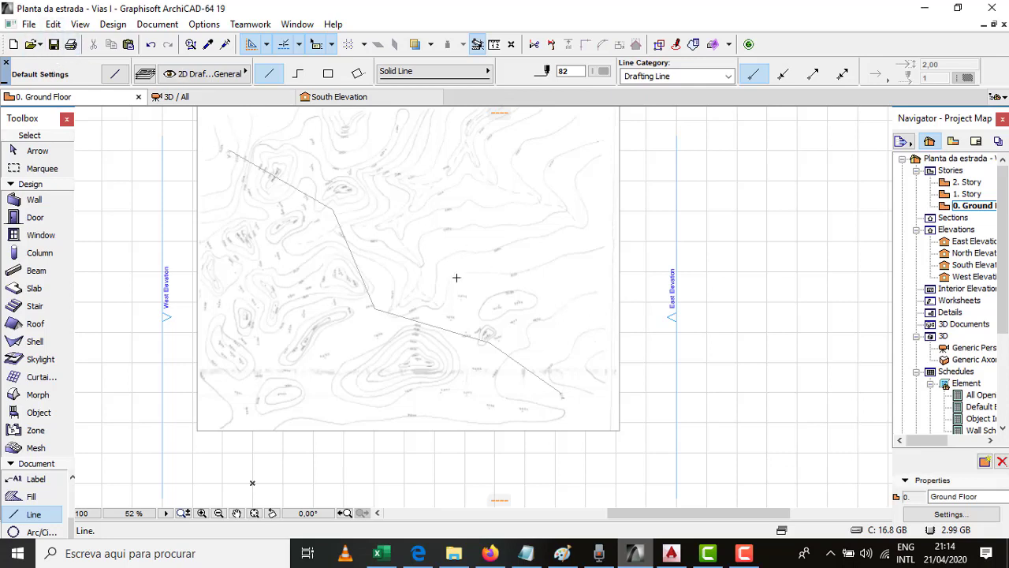
click(54, 45)
Save a DWG copy of the floor plan as "Planta da estrada - Vias I Archicad" using the "01 For further editing" translator
click(30, 24)
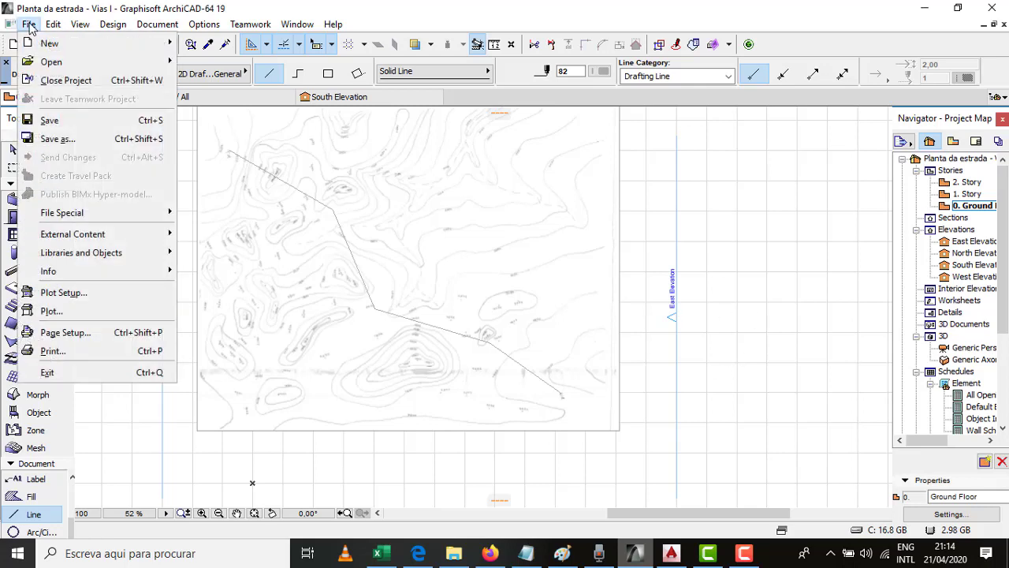
click(69, 144)
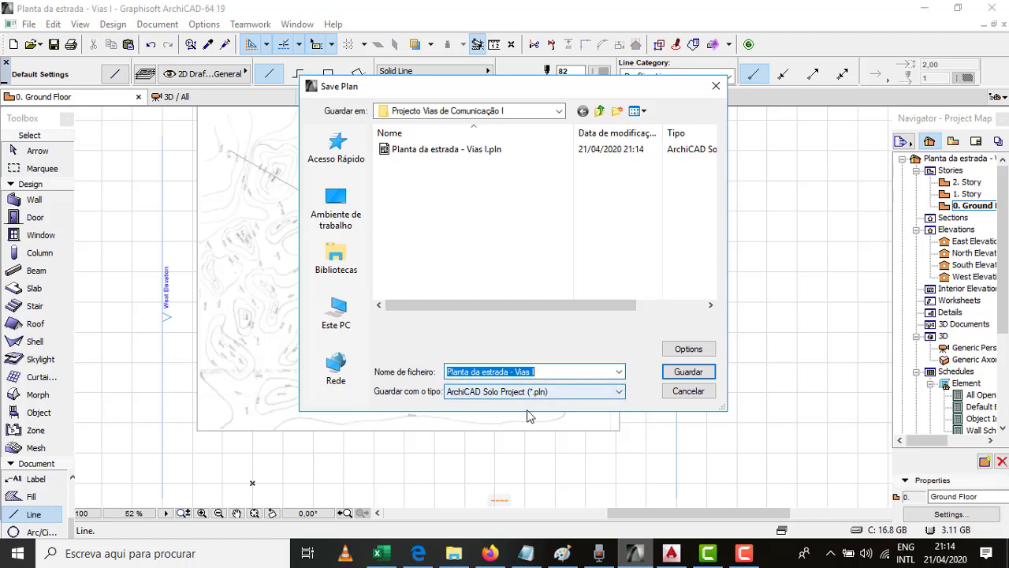
click(549, 371)
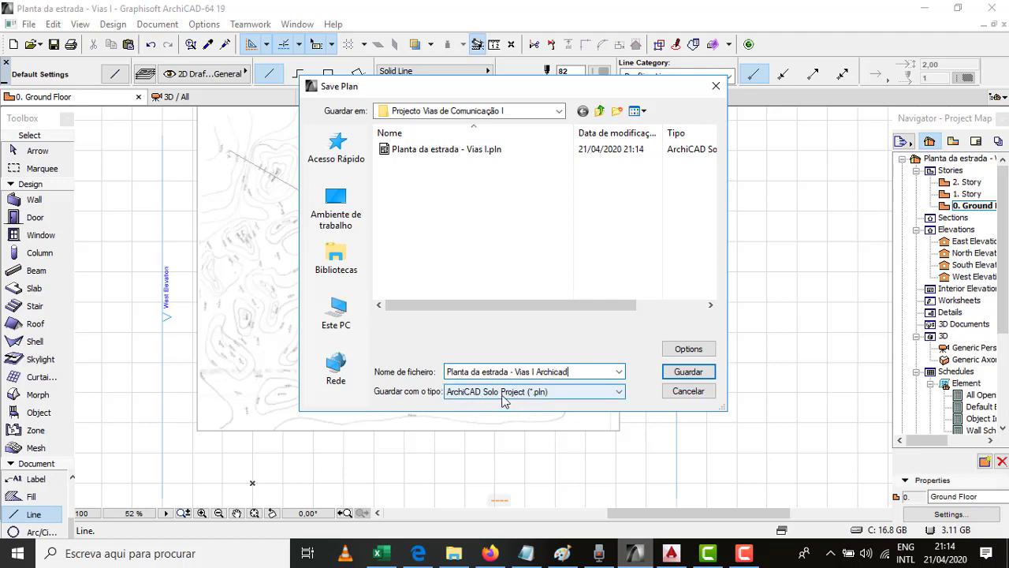
click(554, 398)
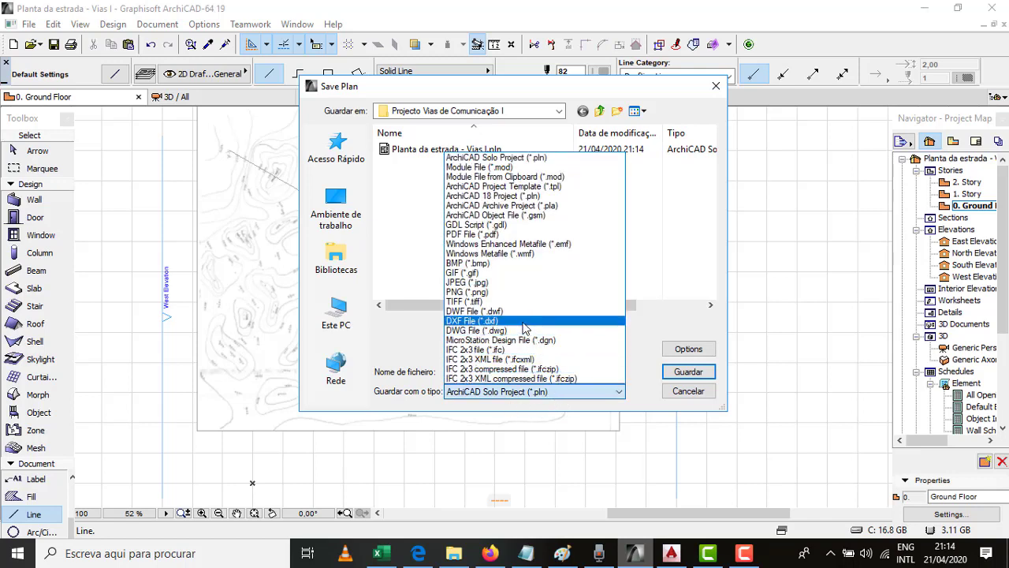
click(475, 331)
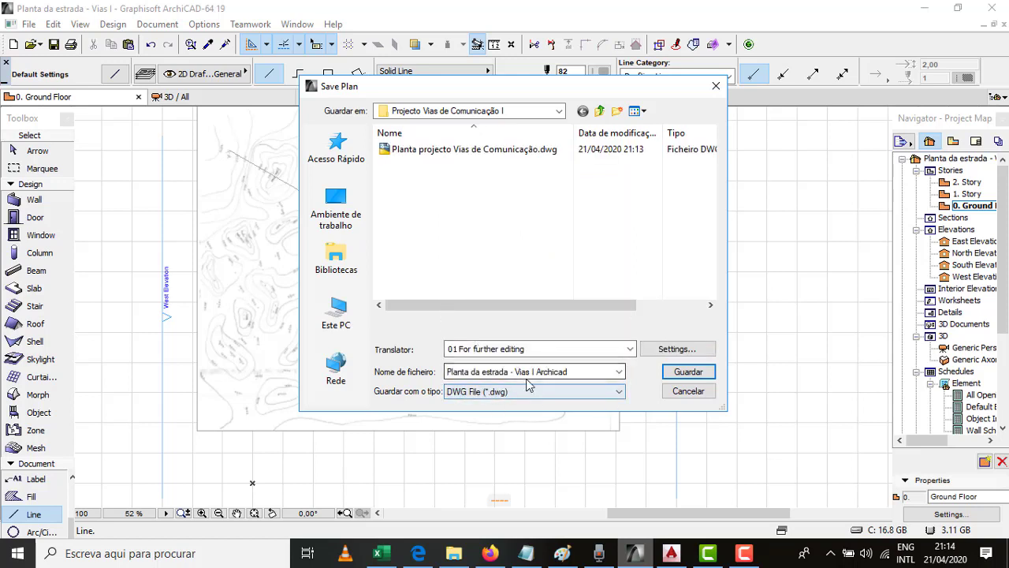
click(480, 350)
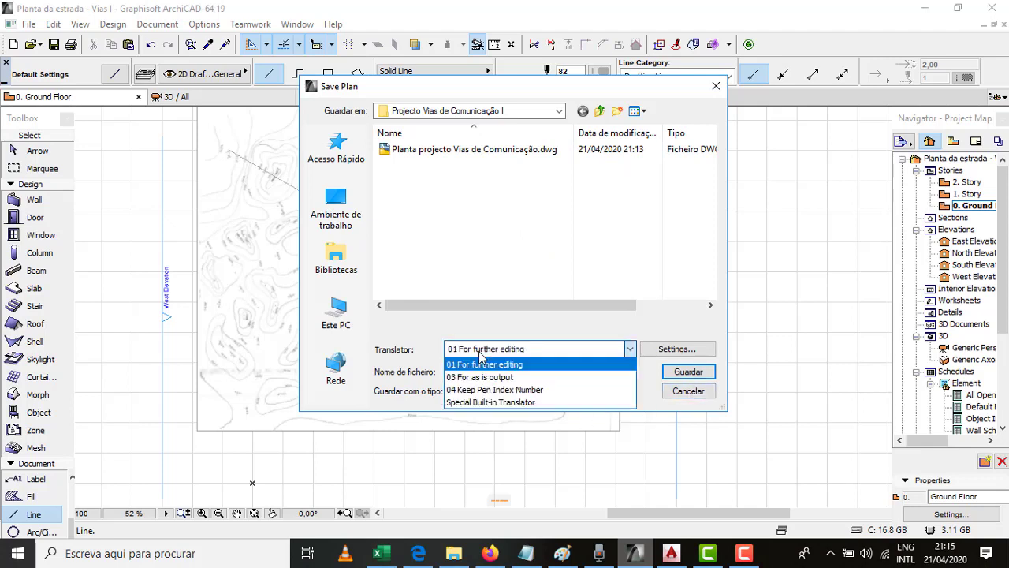
click(481, 355)
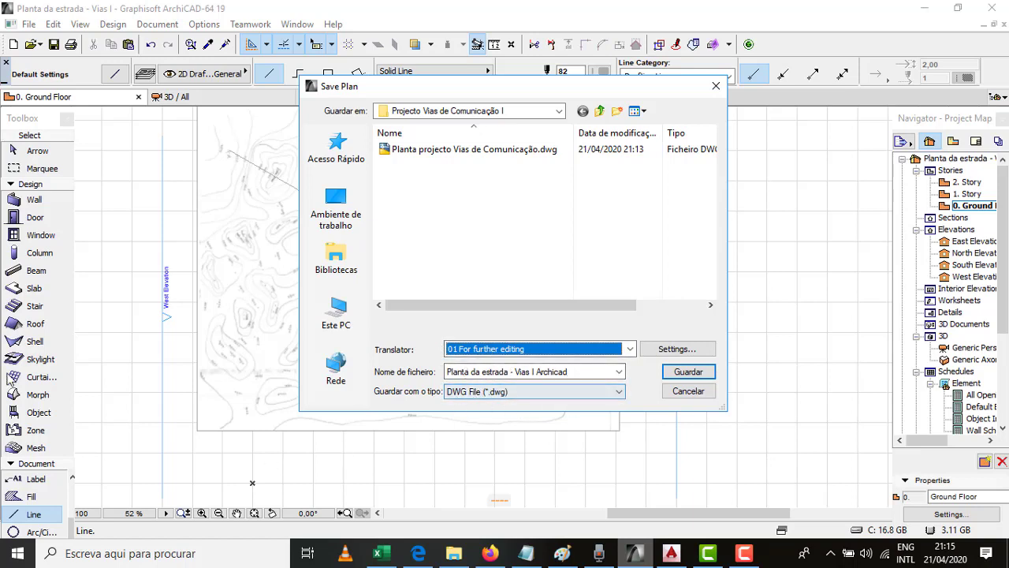
click(685, 374)
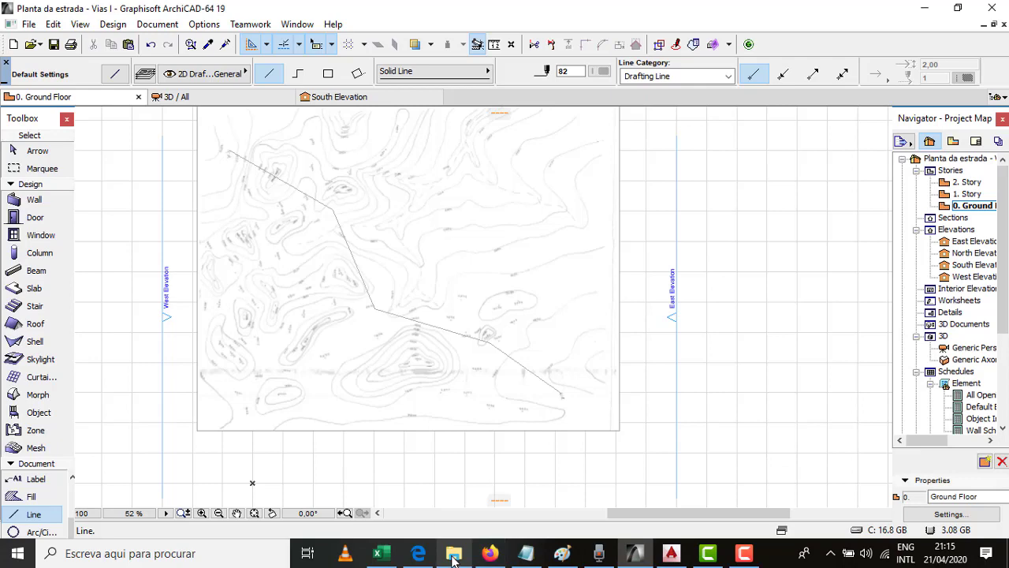
Open "Planta da estrada - Vias I Archicad.dwg" from the "Projecto Vias de Comunicação I" folder and switch to AutoCAD
mouse_move(454, 556)
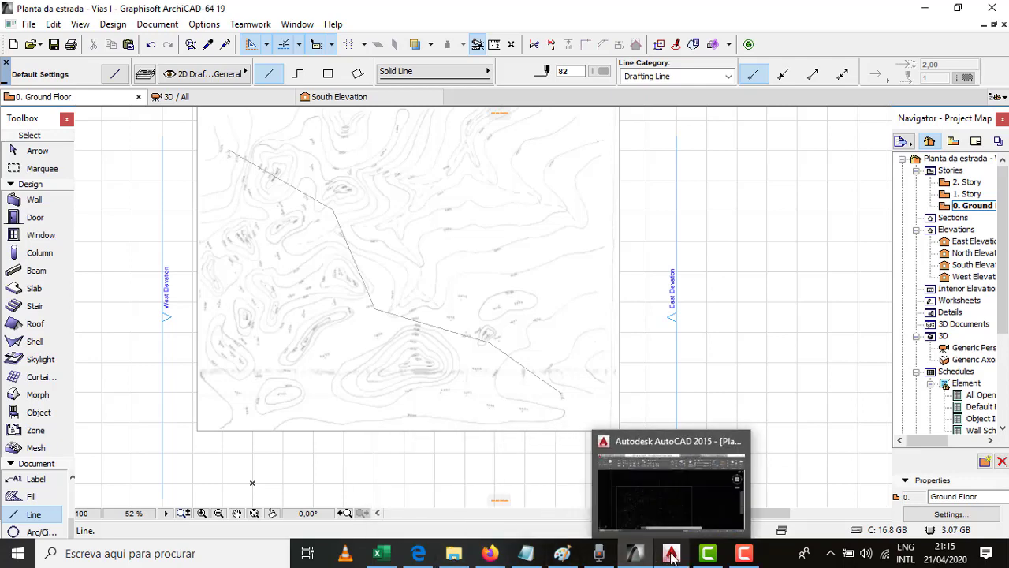
click(454, 555)
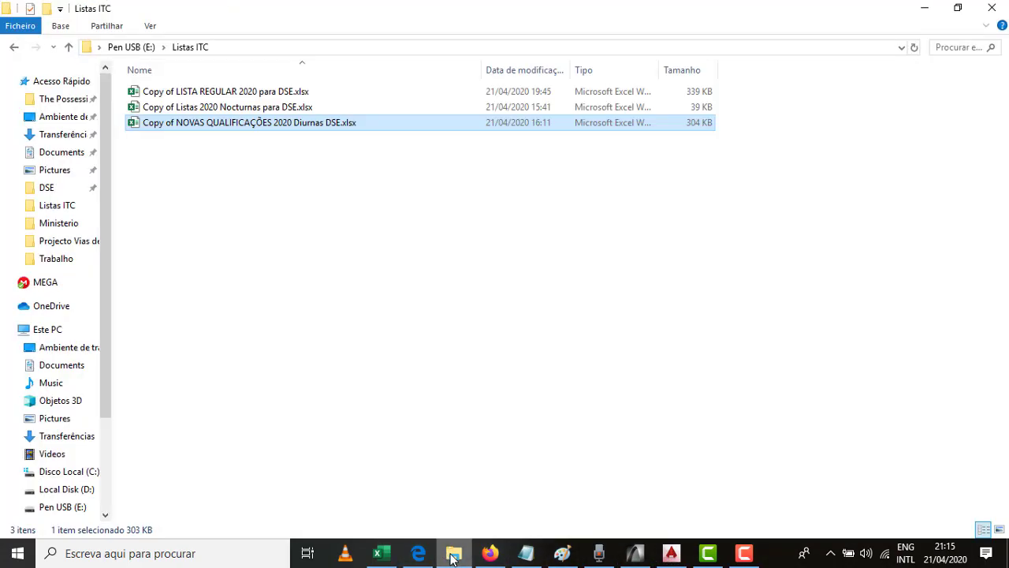
click(68, 240)
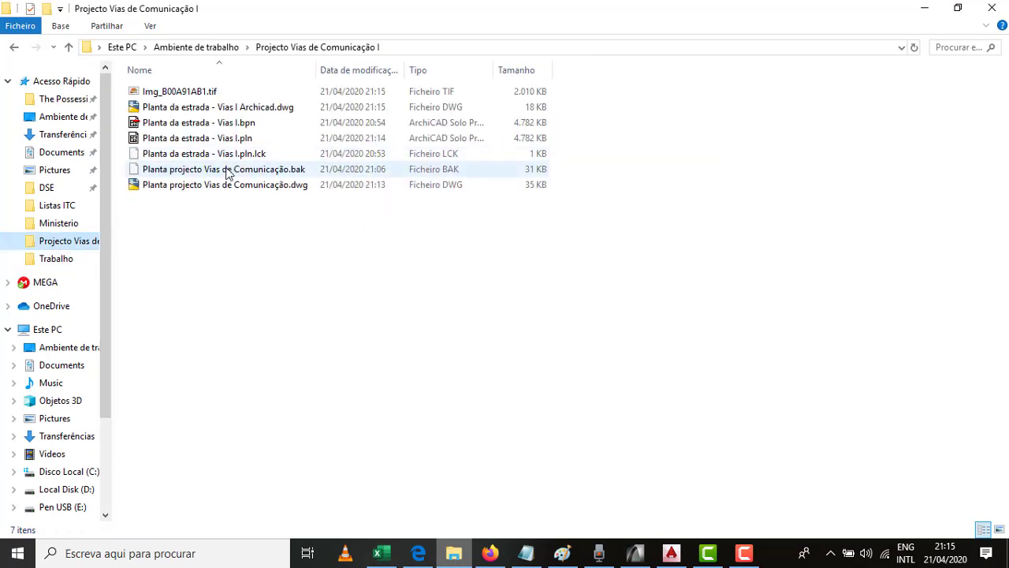
double_click(200, 107)
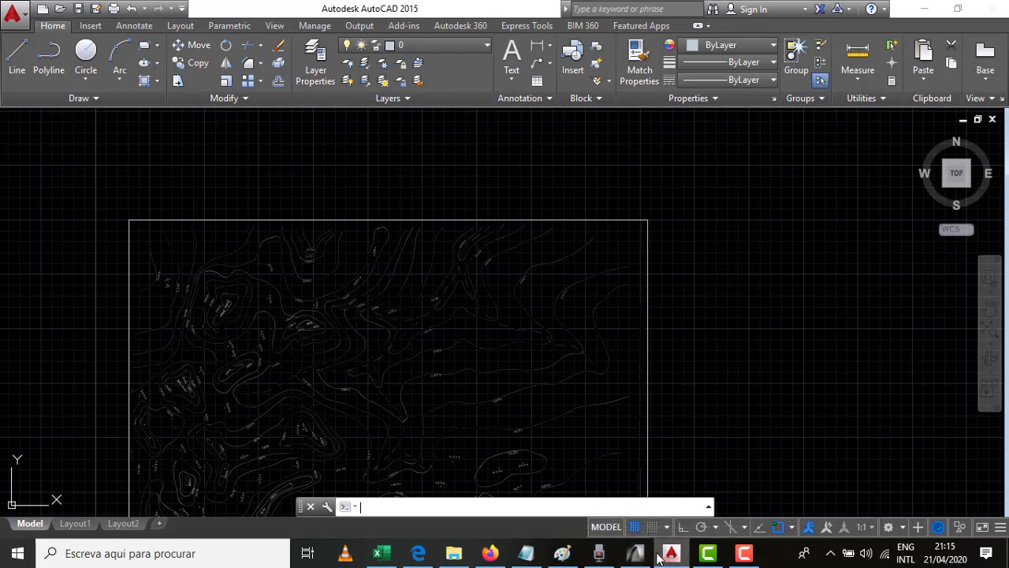
click(456, 554)
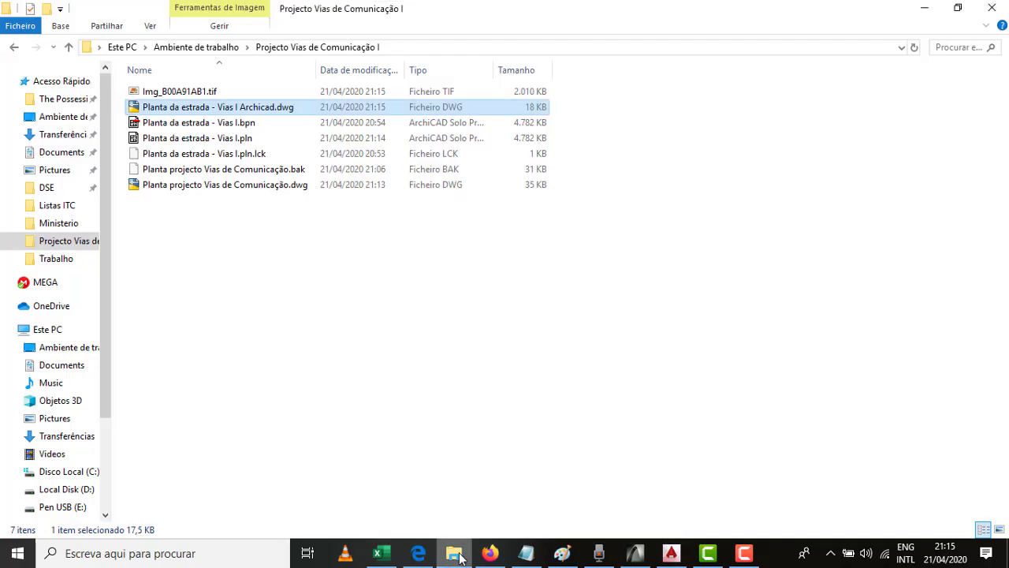
click(669, 555)
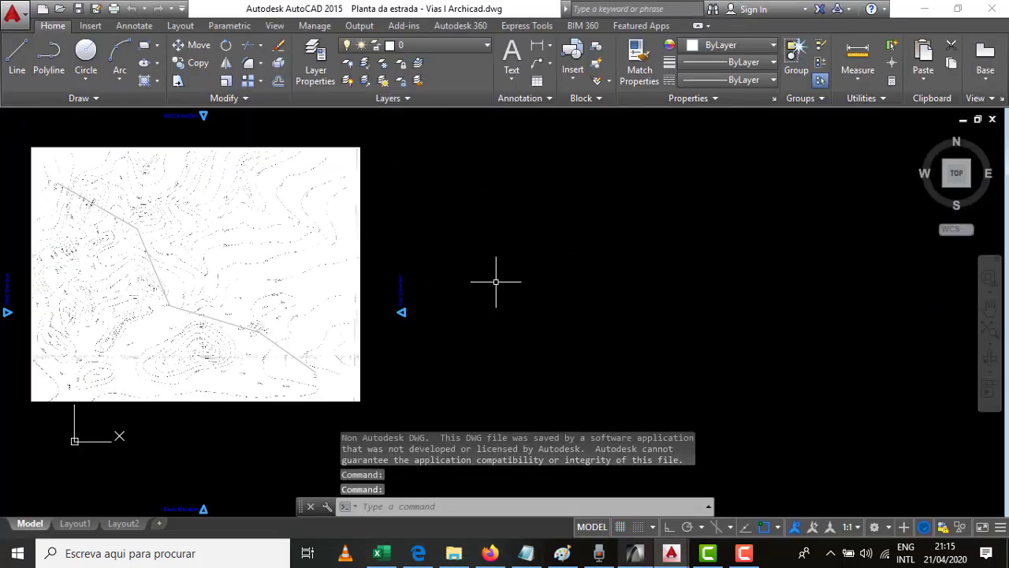
Examine the transferred map and road in AutoCAD, checking the road's first two segments by selecting them
scroll(600, 313, down, 2)
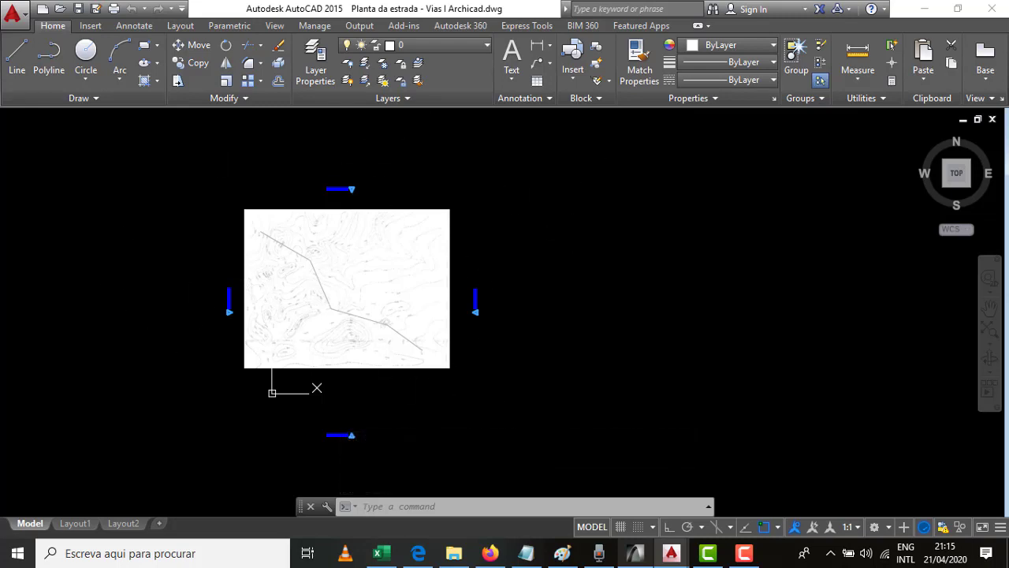
scroll(300, 268, up, 6)
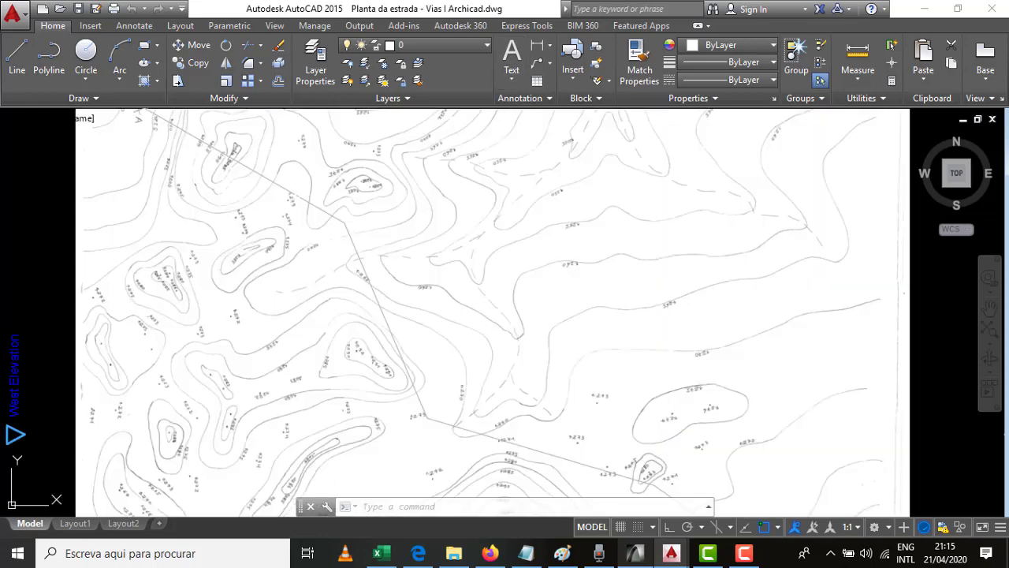
click(278, 179)
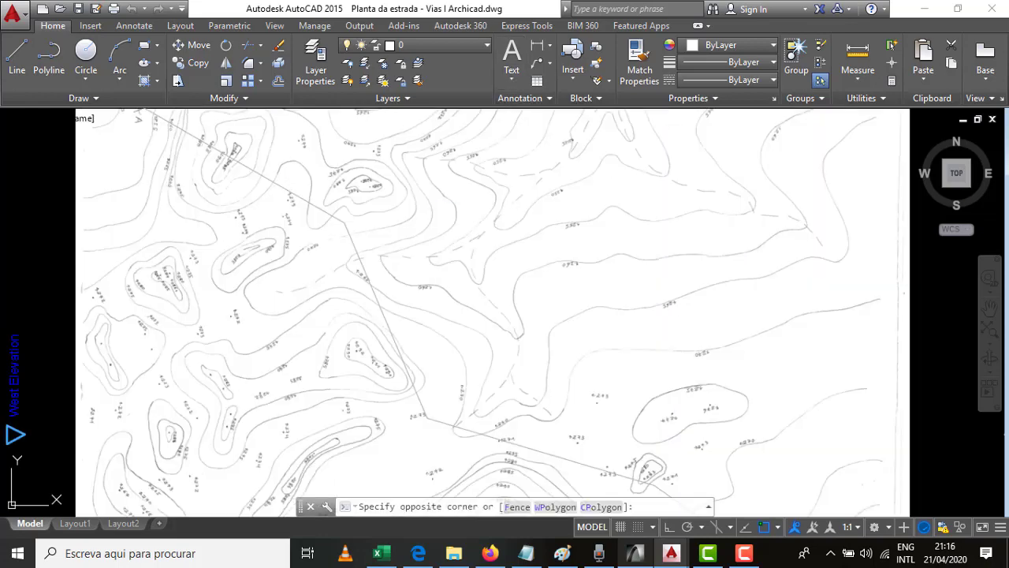
click(282, 182)
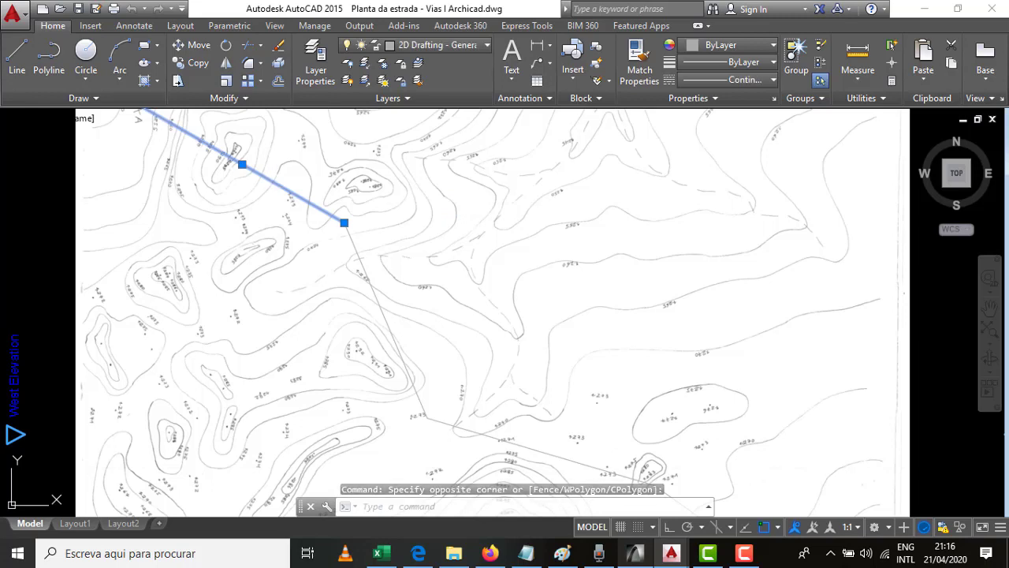
click(383, 242)
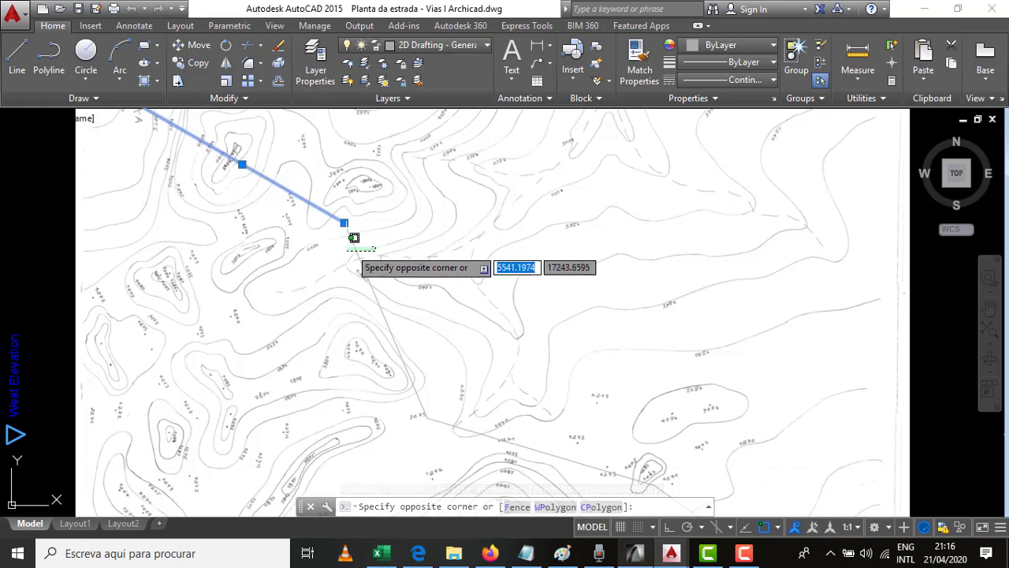
click(359, 256)
scroll(411, 246, down, 5)
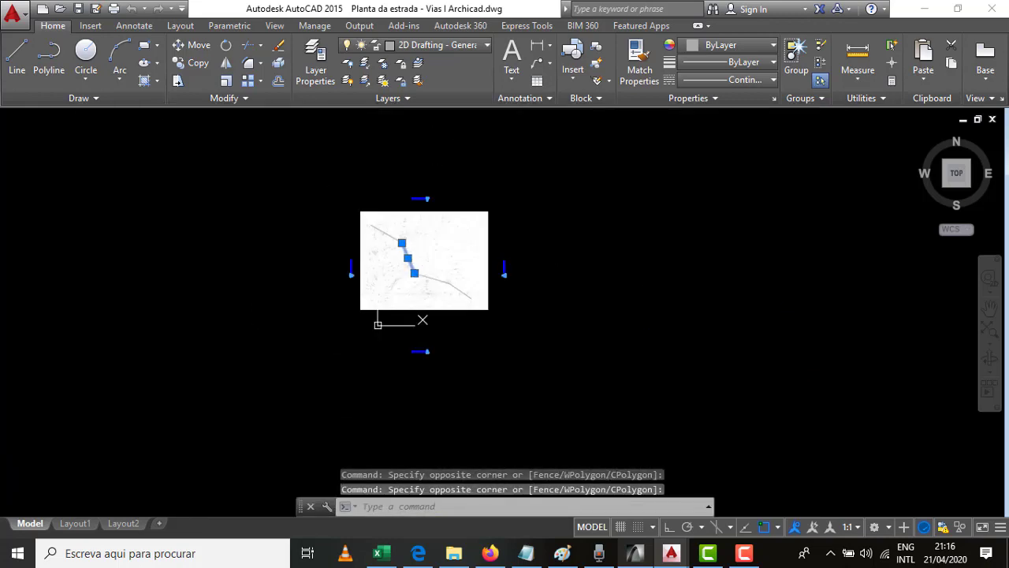
scroll(448, 244, up, 2)
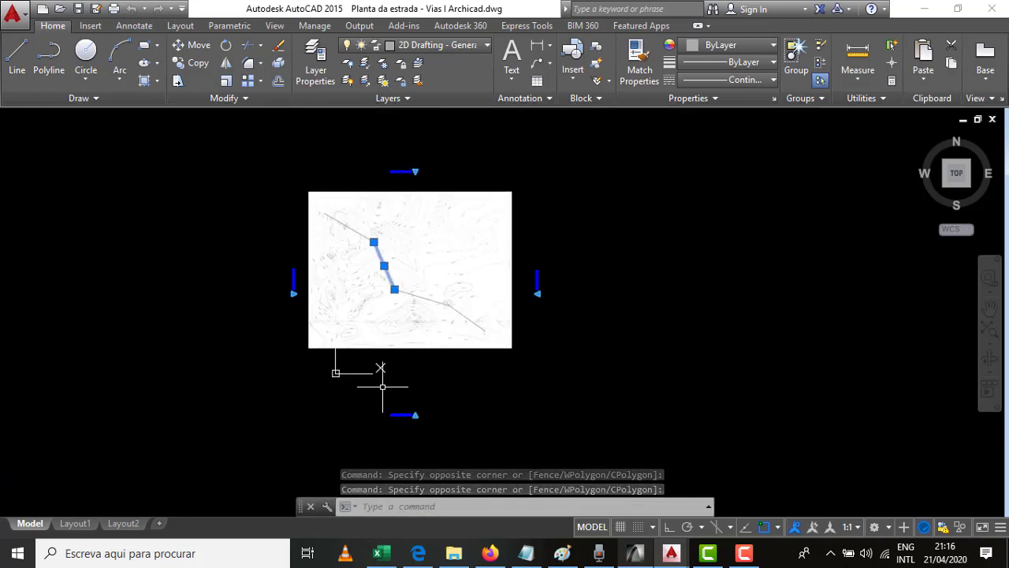
key(Escape)
mouse_move(427, 423)
mouse_down()
mouse_move(338, 351)
mouse_move(293, 350)
mouse_move(338, 361)
mouse_up()
key(Escape)
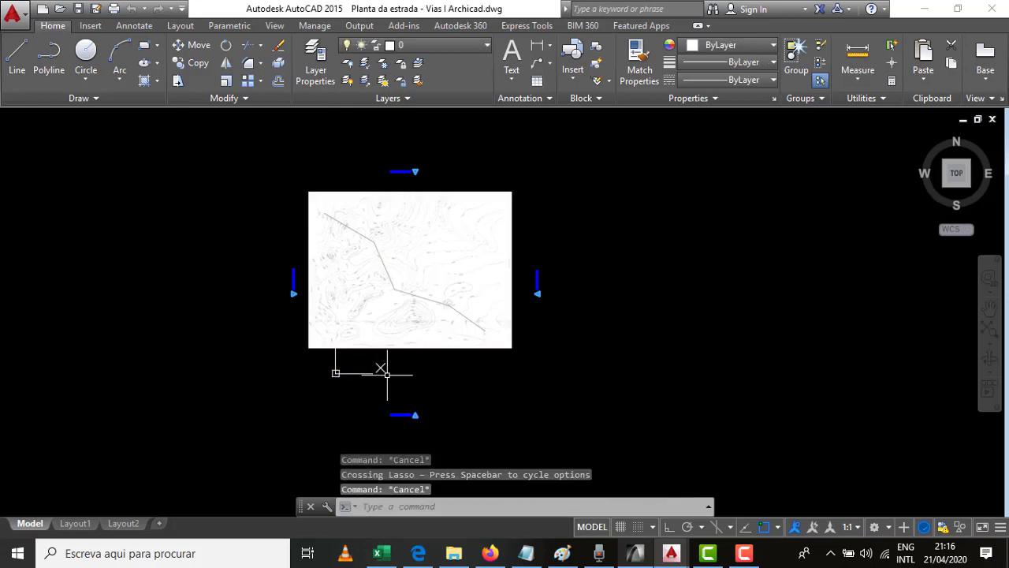
click(378, 370)
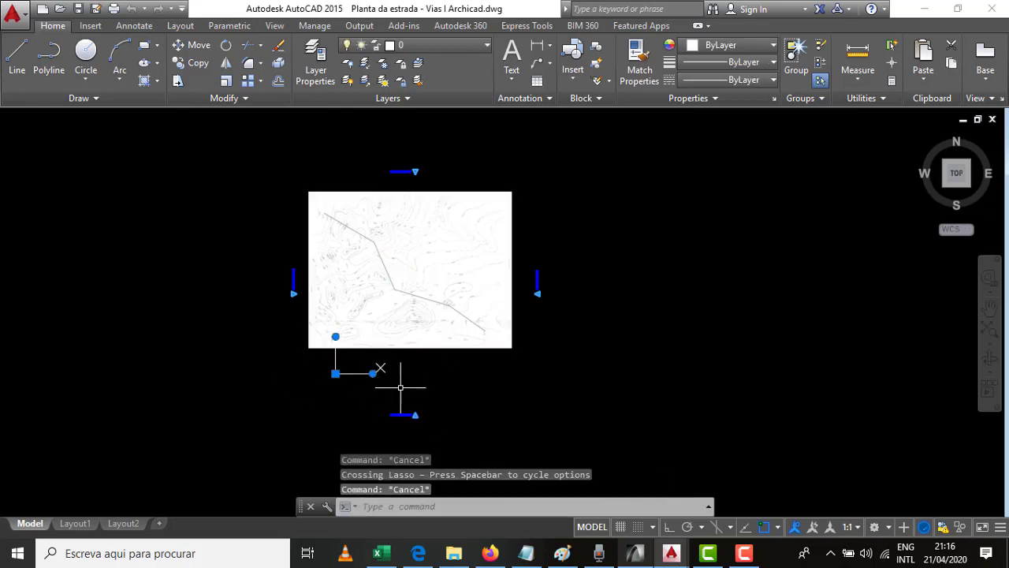
key(Escape)
Delete the four blue elevation markers surrounding the topographic map
drag(540, 280, 538, 269)
key(Delete)
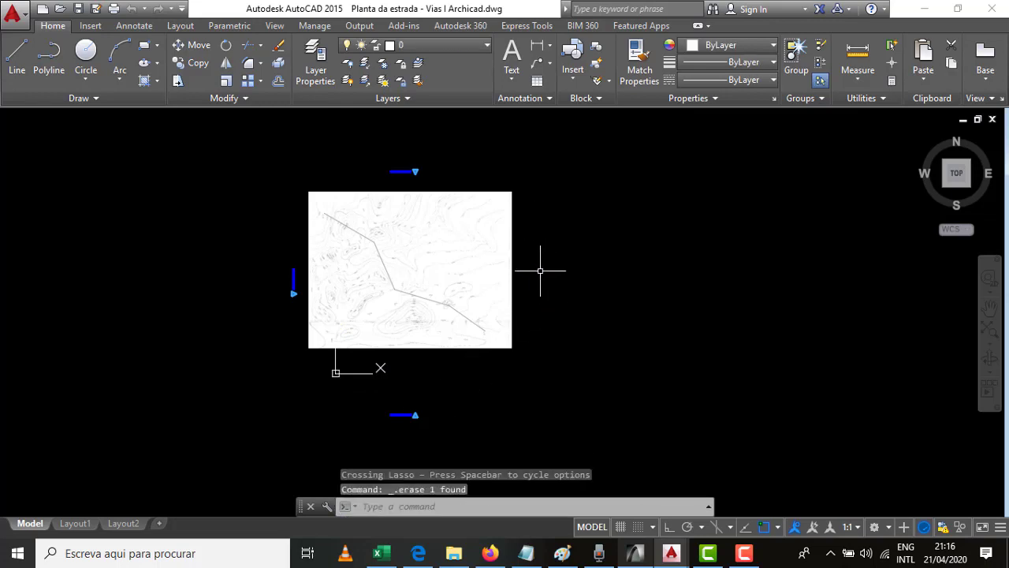
click(419, 173)
click(365, 163)
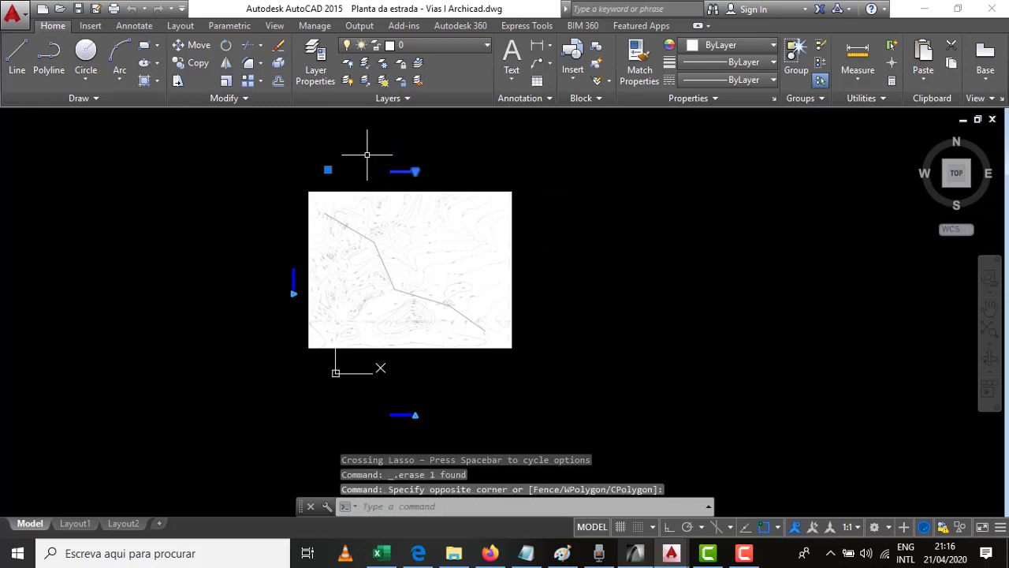
key(Delete)
mouse_move(302, 293)
mouse_down()
mouse_move(286, 225)
mouse_move(261, 234)
mouse_up()
key(Delete)
mouse_move(444, 411)
mouse_down()
mouse_move(437, 419)
mouse_move(360, 394)
mouse_move(424, 387)
mouse_up()
key(Delete)
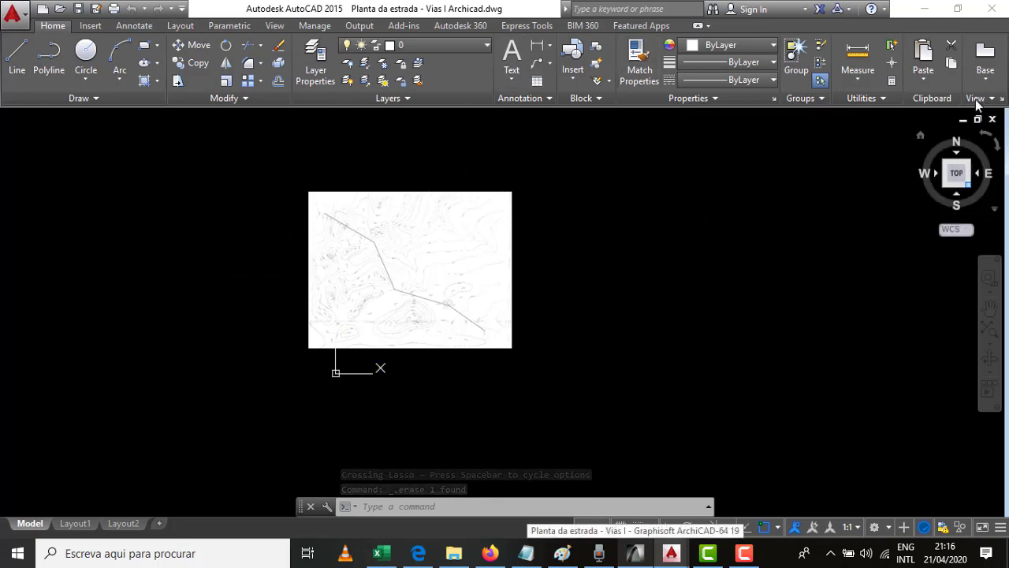
Measure the map's upper edge starting from its upper-left corner
click(858, 55)
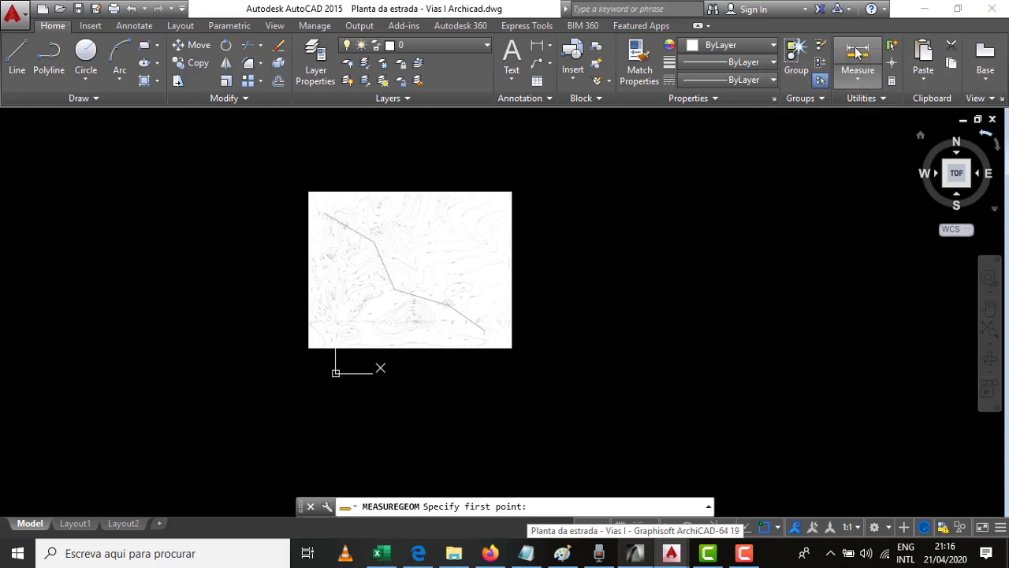
click(308, 190)
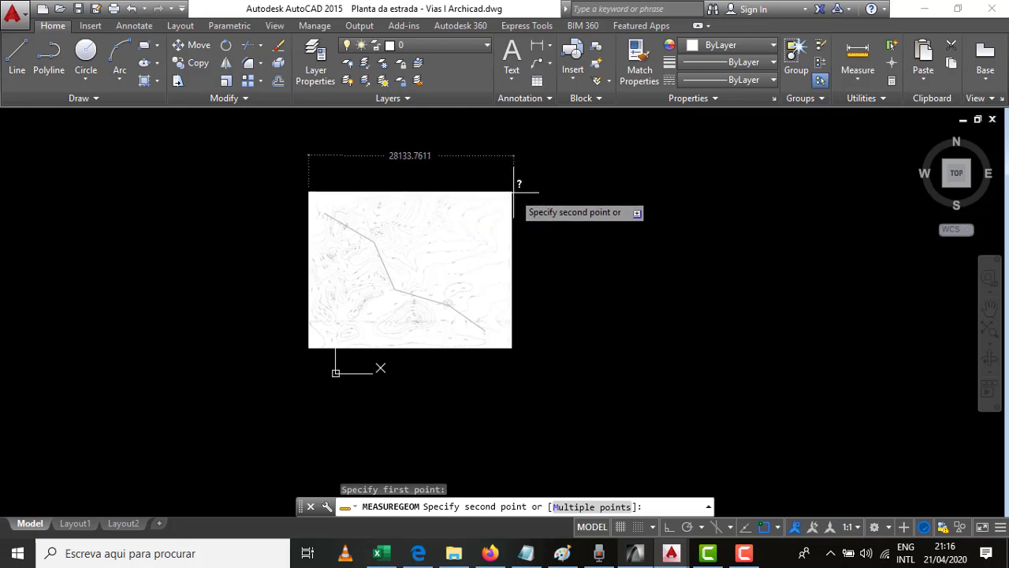
key(Escape)
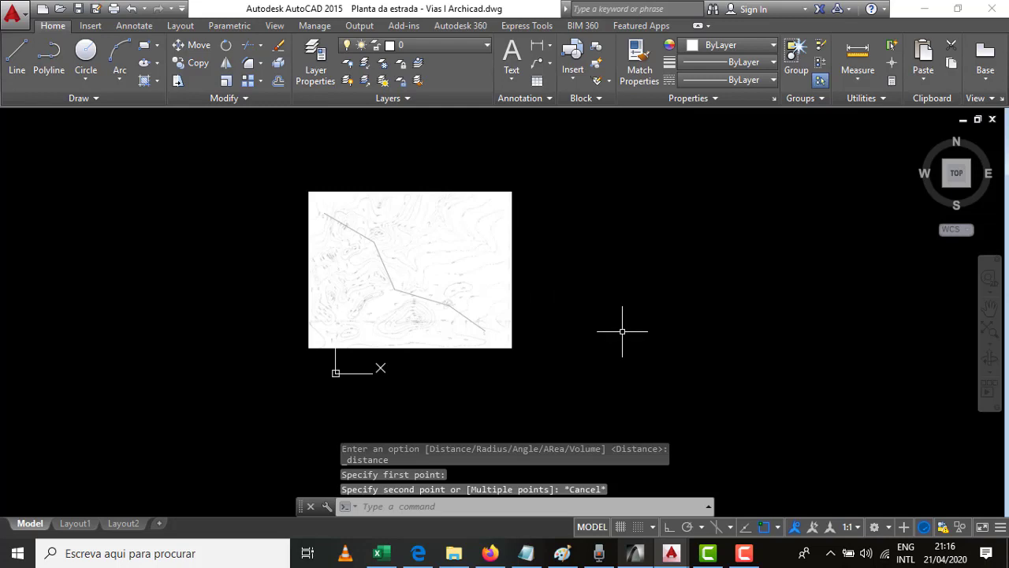
Configure the drawing units with 0.0 length precision, clockwise angles, centimeters as insertion scale and International lighting
text(U)
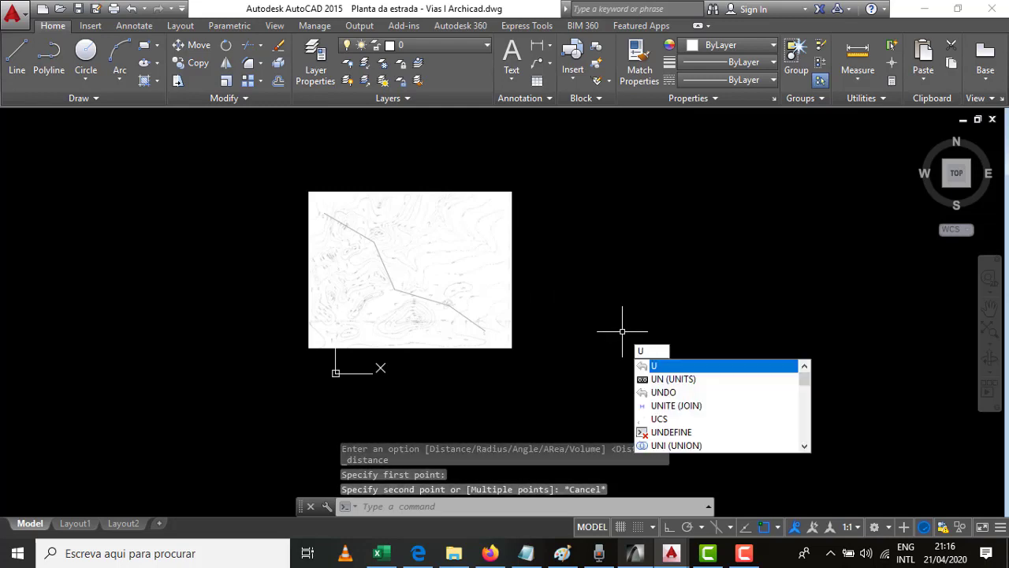
text(n)
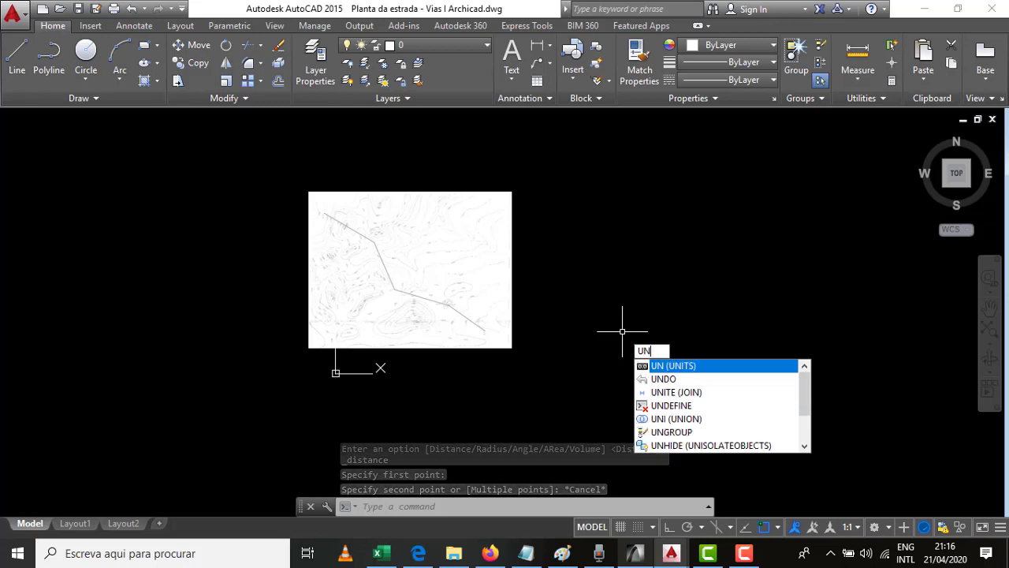
click(674, 368)
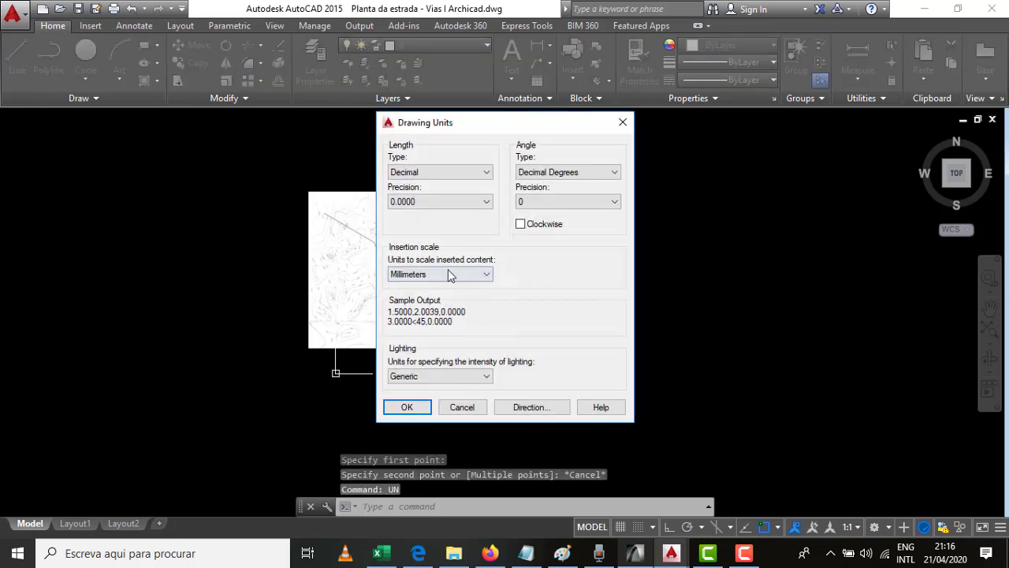
click(438, 202)
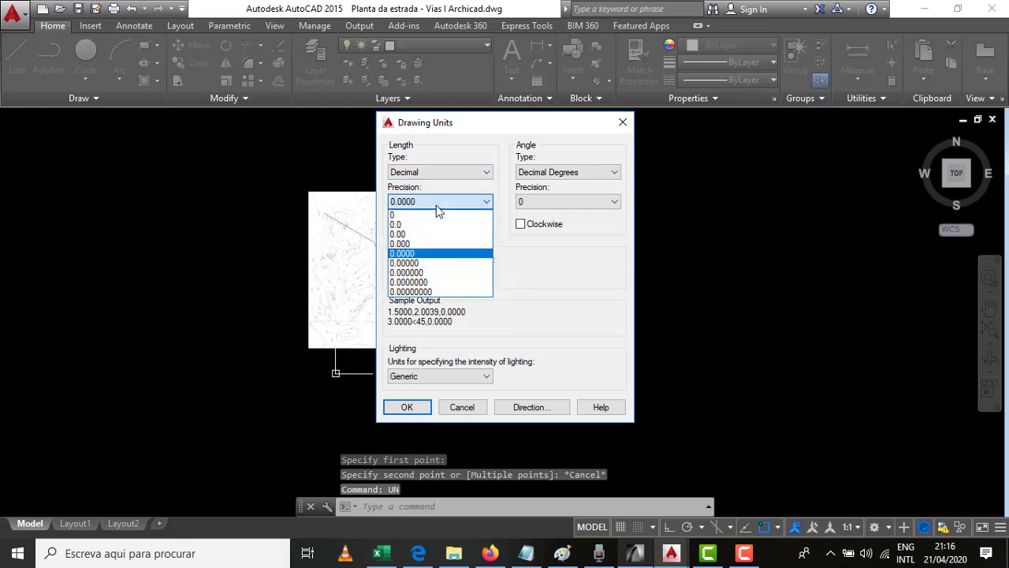
click(400, 224)
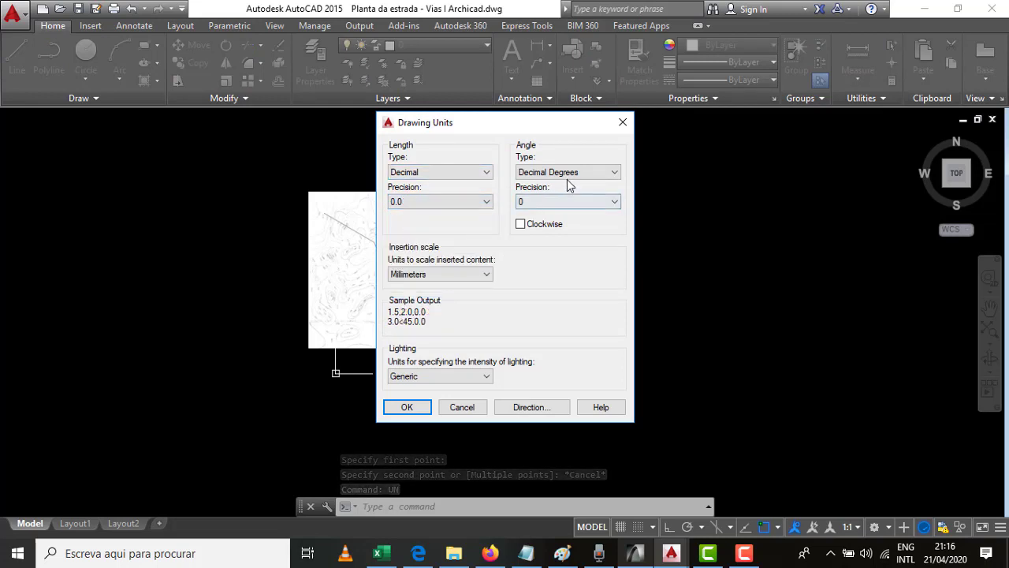
click(466, 274)
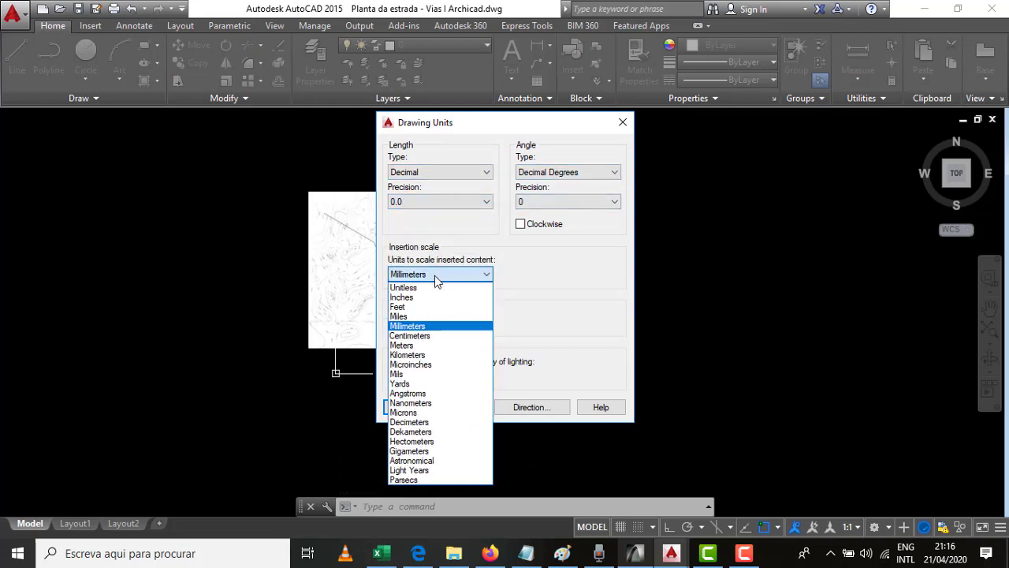
click(418, 335)
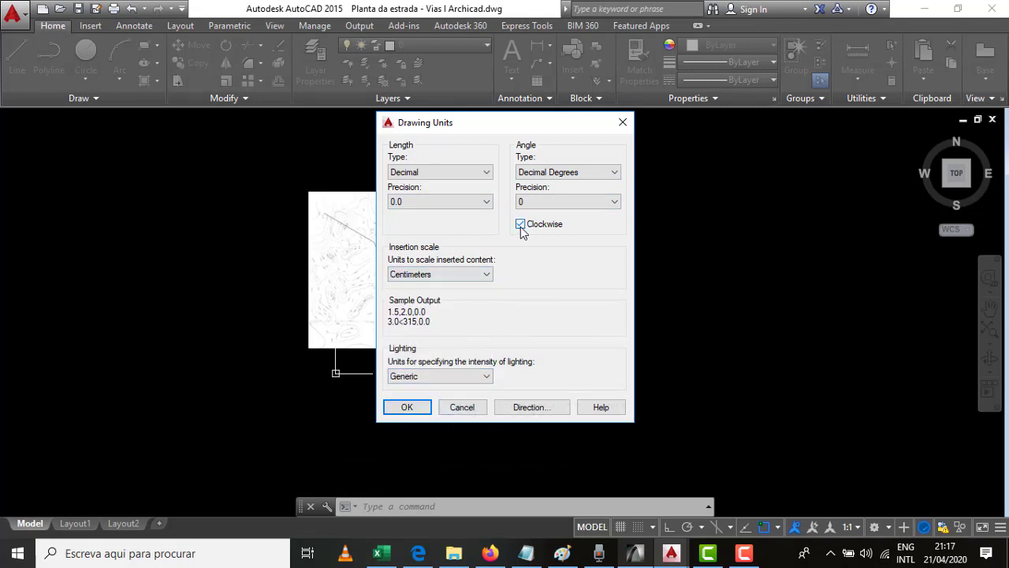
click(439, 377)
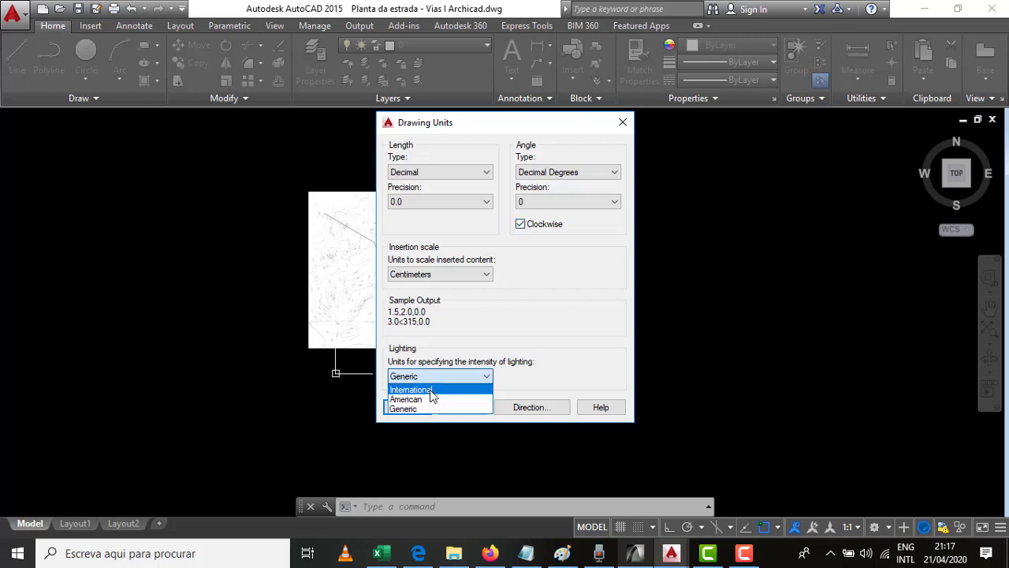
click(432, 391)
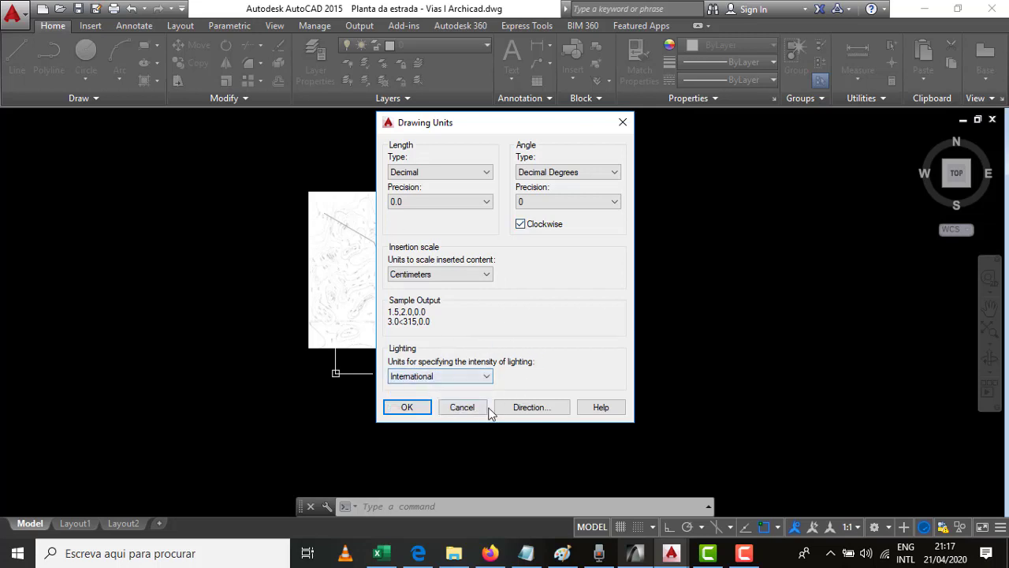
click(407, 407)
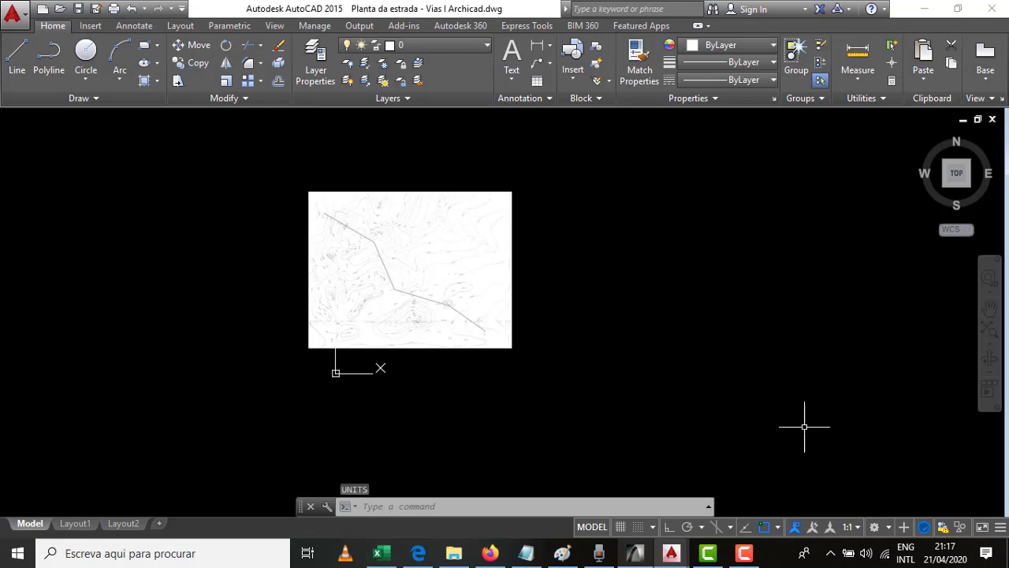
Review the available uniform background colors for 2D model space in the display options, keeping Black
click(24, 19)
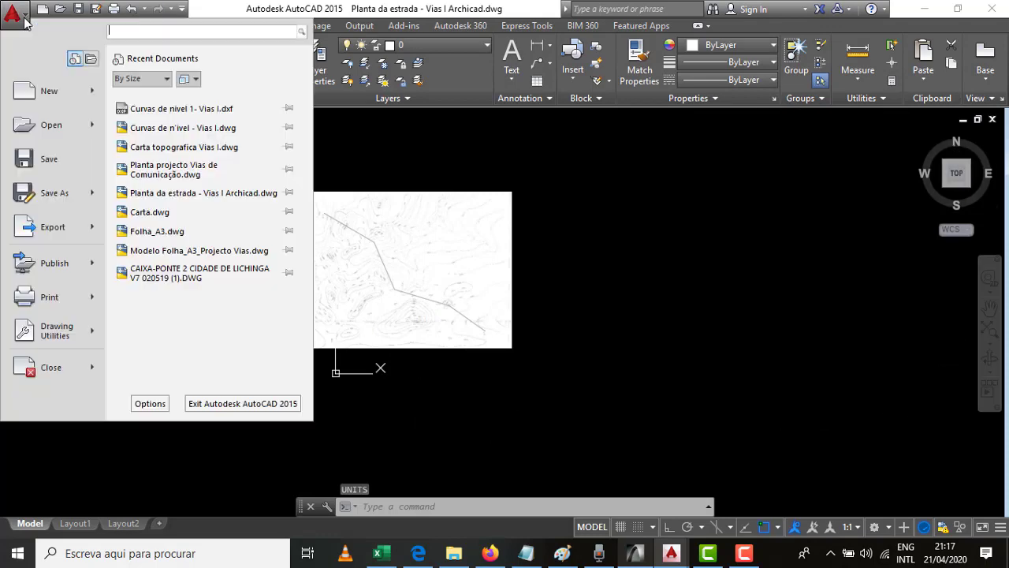
click(150, 402)
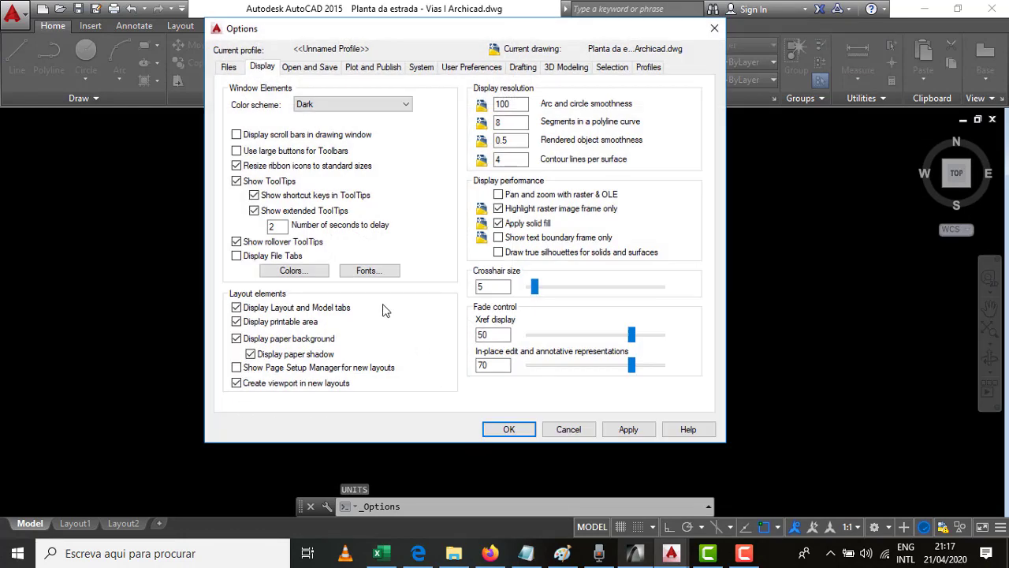
click(299, 274)
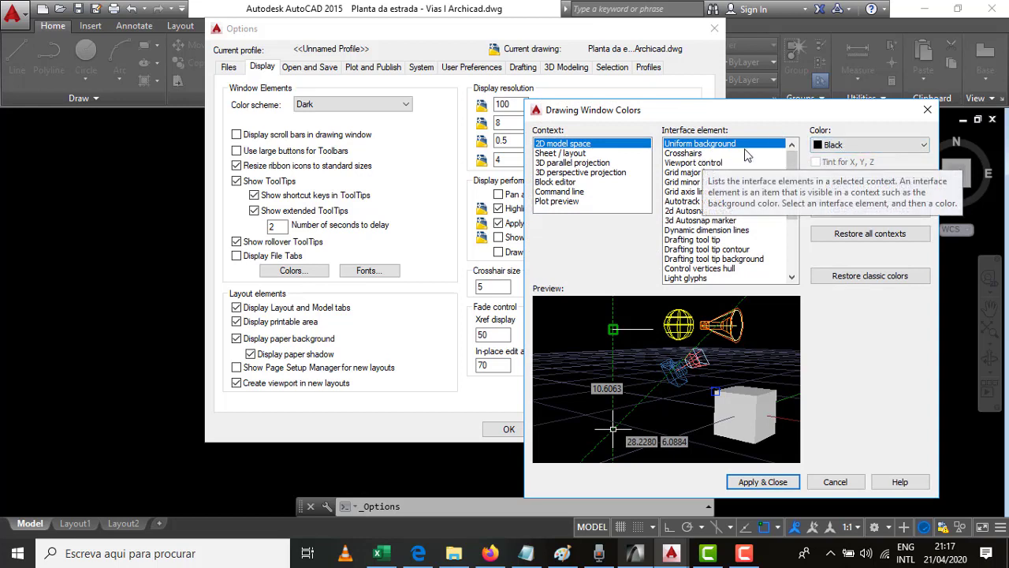
click(850, 147)
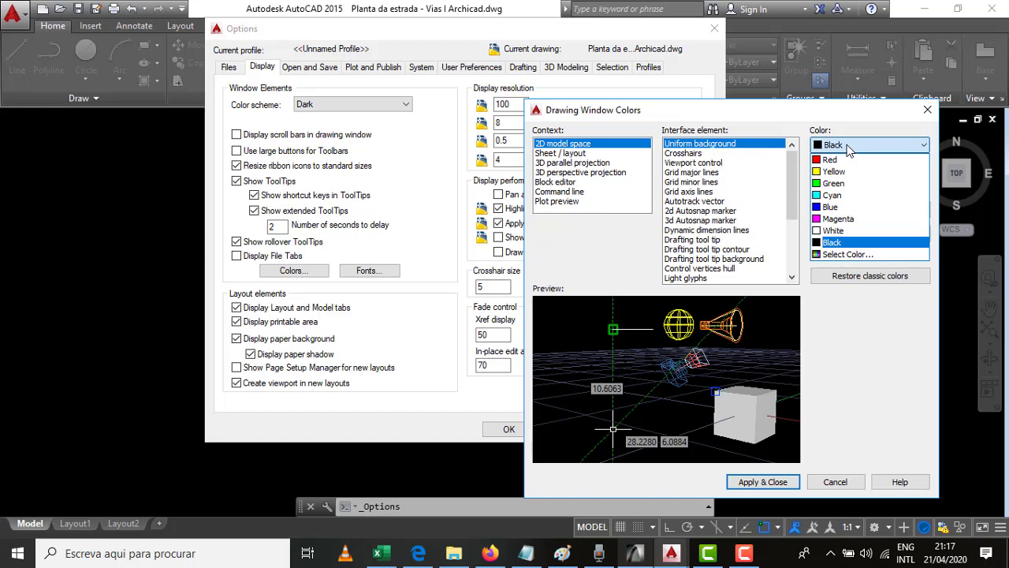
click(849, 148)
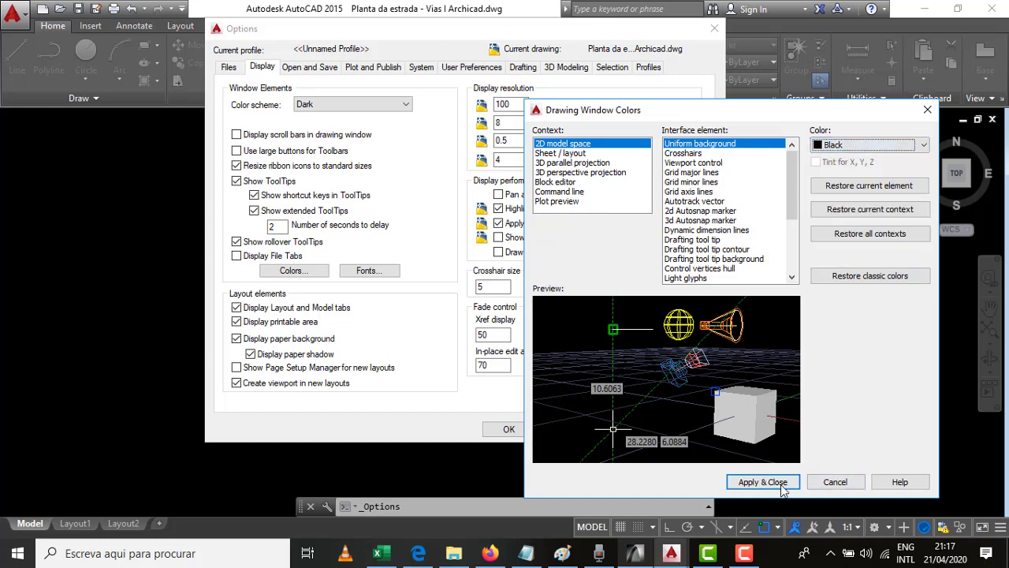
click(753, 482)
click(509, 428)
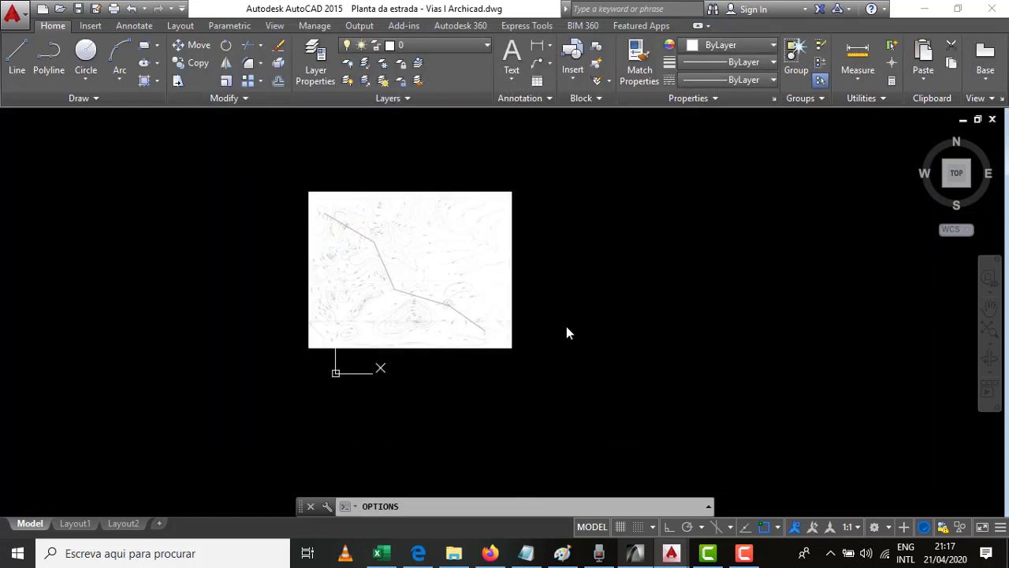
Measure the map's upper edge again and recheck the drawing units settings
click(858, 56)
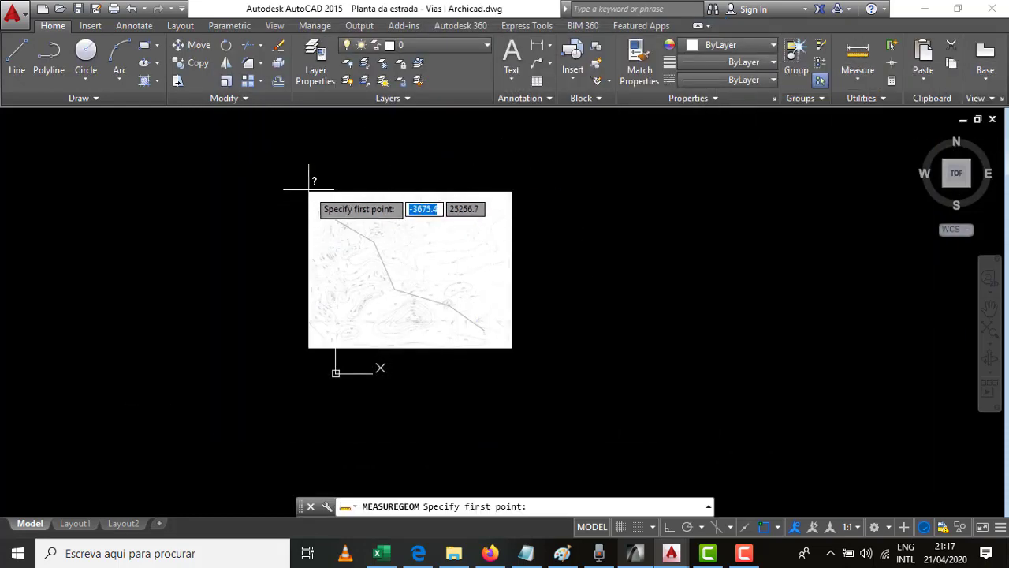
click(308, 191)
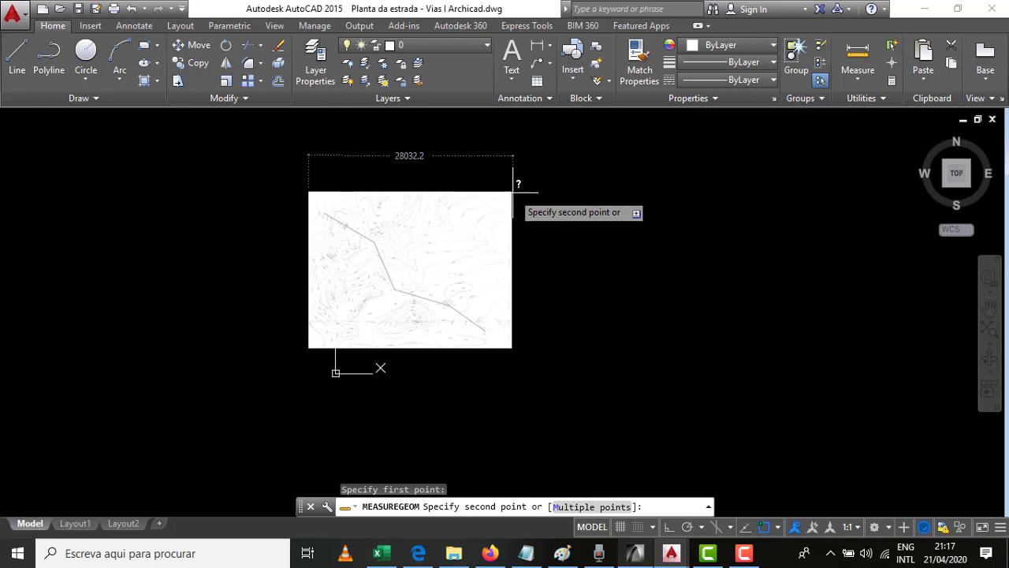
key(Escape)
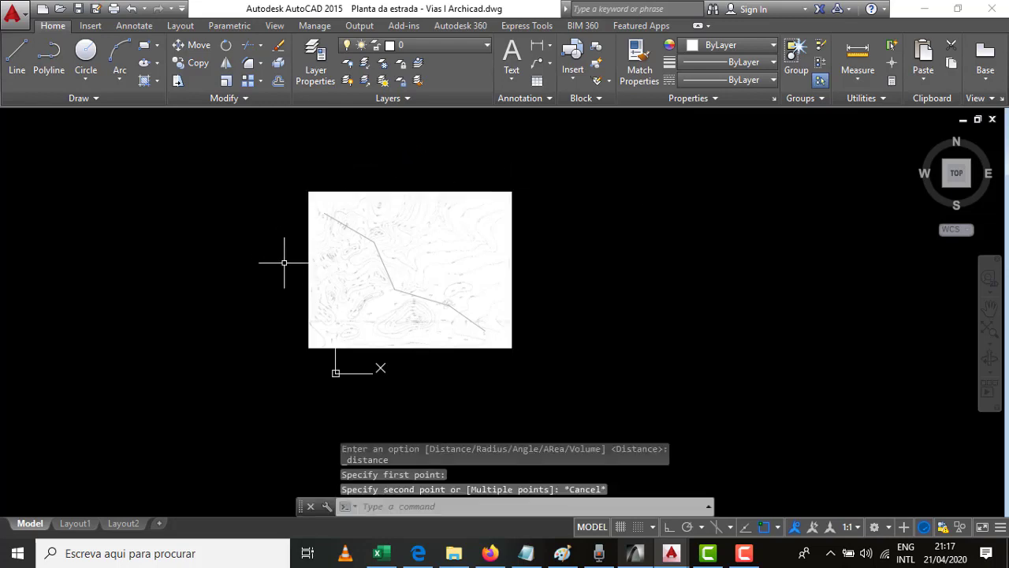
text(u)
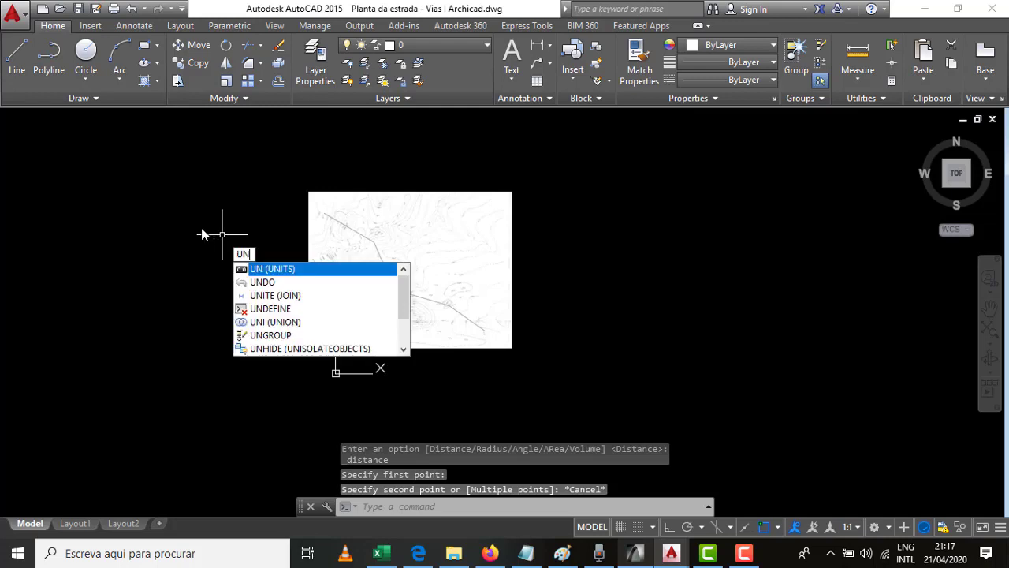
key(Return)
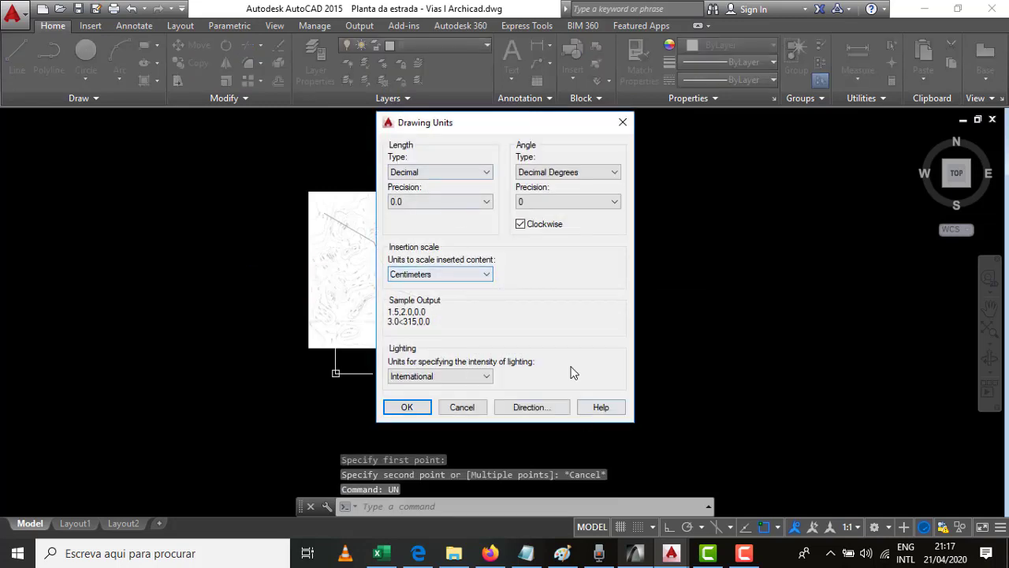
click(425, 414)
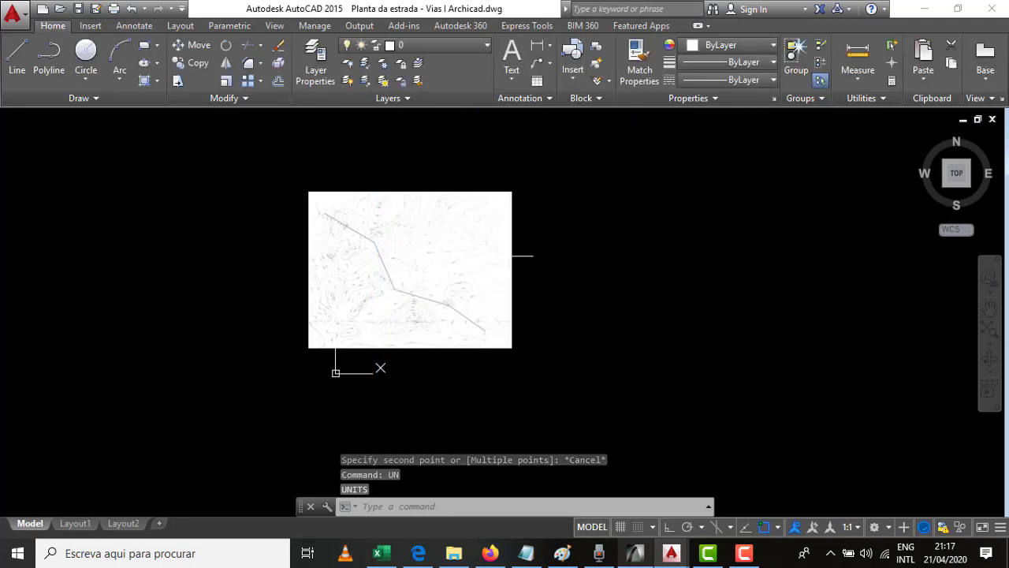
Move the map together with the road up and right of the origin, using the map's lower-left corner as base point
click(490, 277)
drag(549, 364, 384, 144)
drag(310, 189, 275, 208)
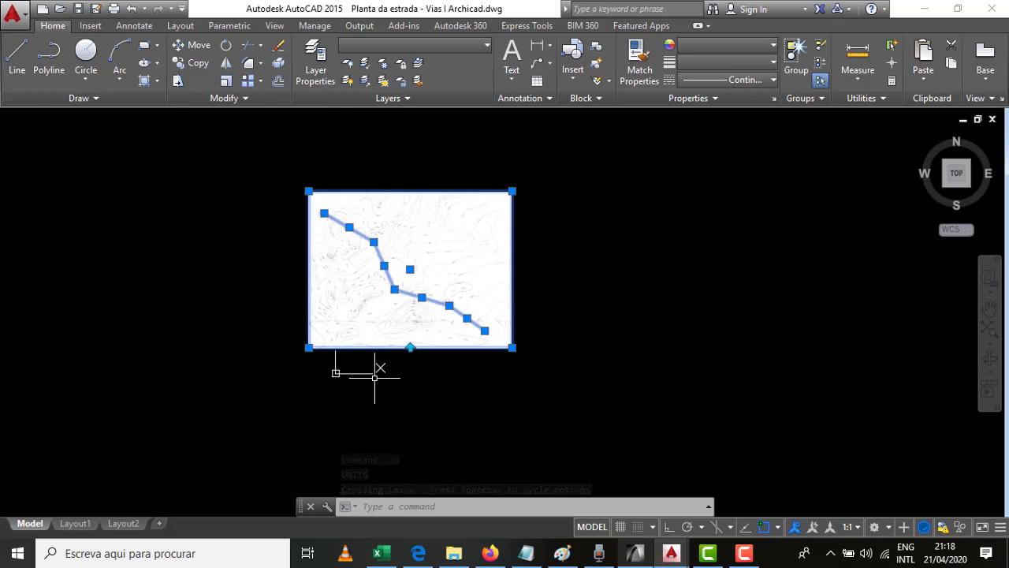
text(m)
key(Return)
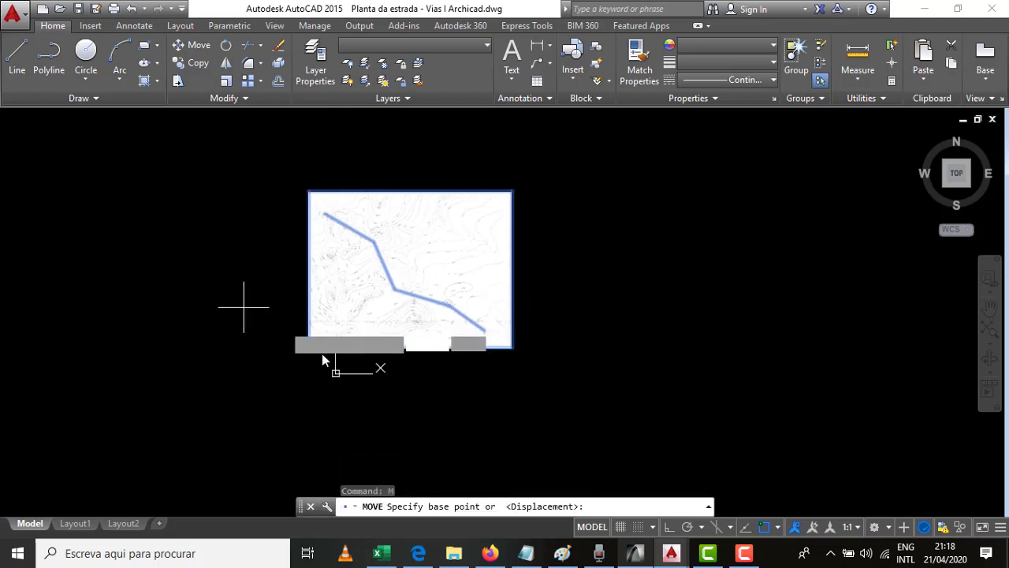
click(308, 348)
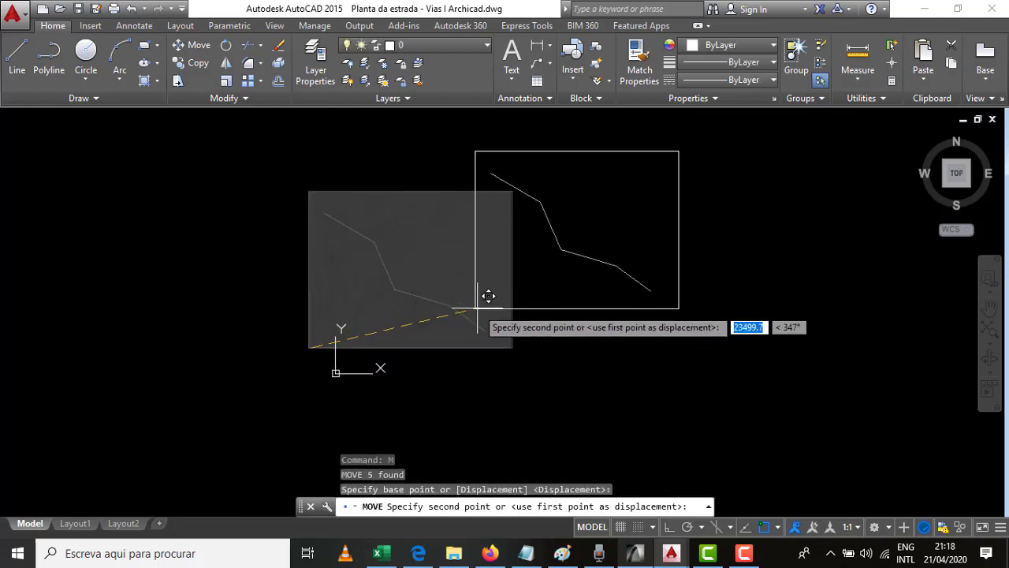
click(482, 332)
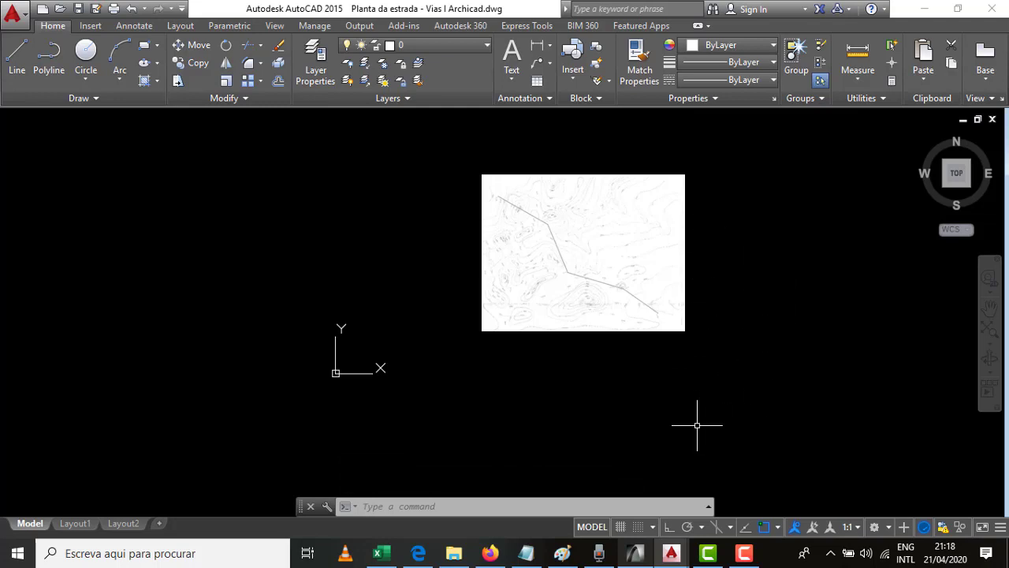
Scale the map and road by reference from the map's lower-left corner, using its lower edge as reference and 119 as new length
text(SC)
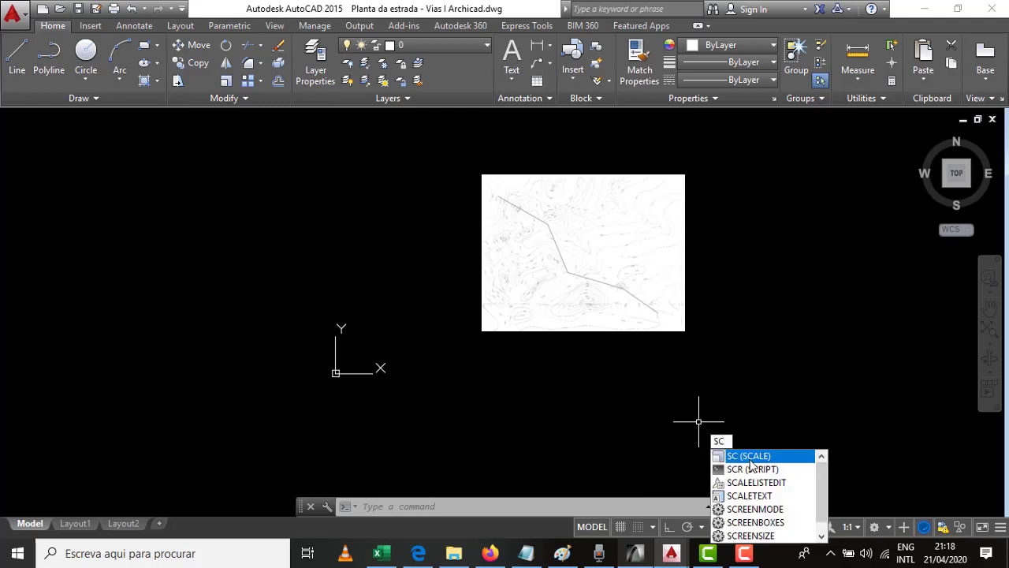
click(749, 455)
mouse_move(739, 388)
mouse_down()
mouse_move(721, 187)
mouse_move(694, 144)
mouse_move(500, 149)
mouse_move(432, 202)
mouse_move(450, 335)
mouse_move(468, 360)
mouse_up()
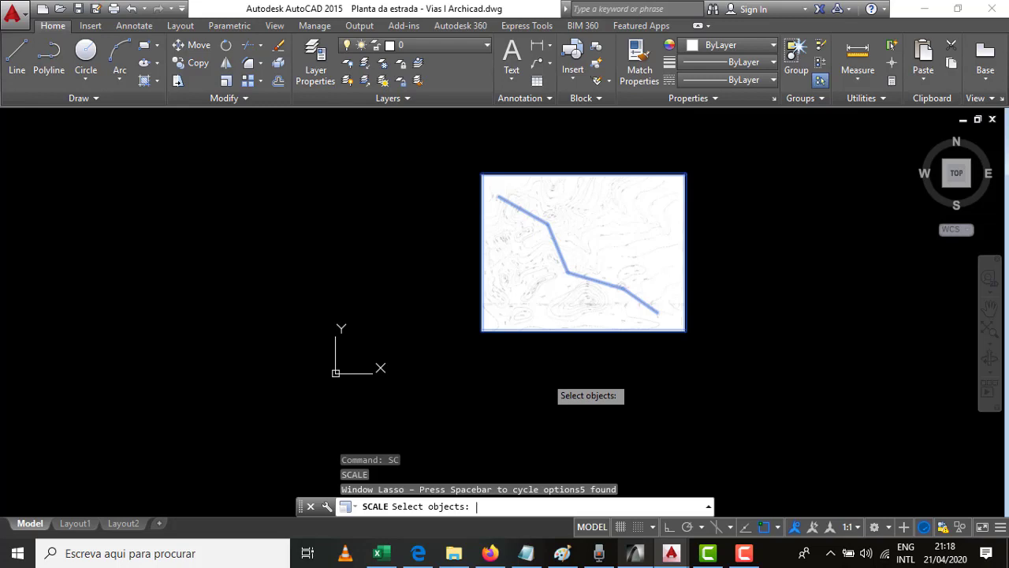
key(Return)
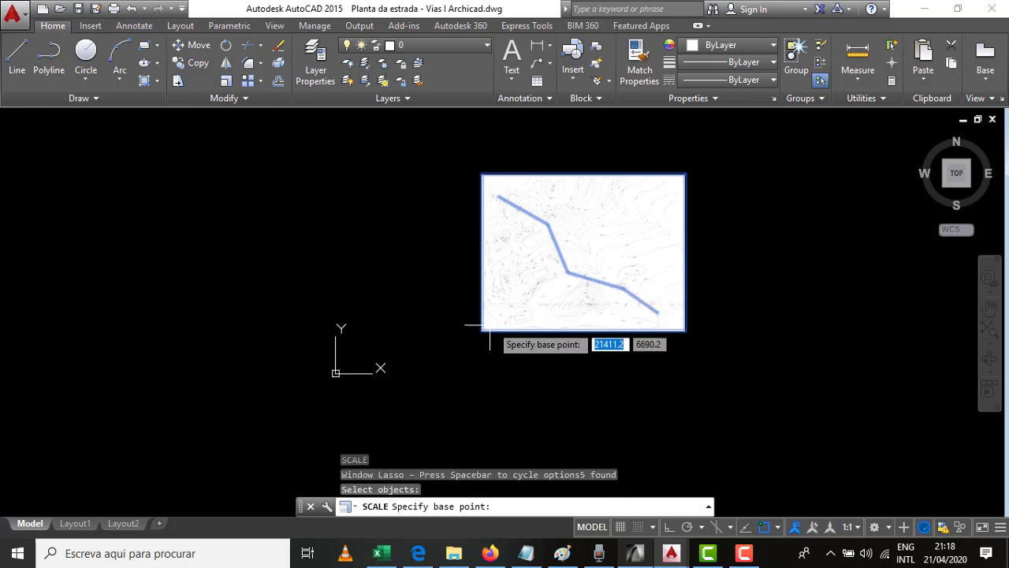
click(777, 527)
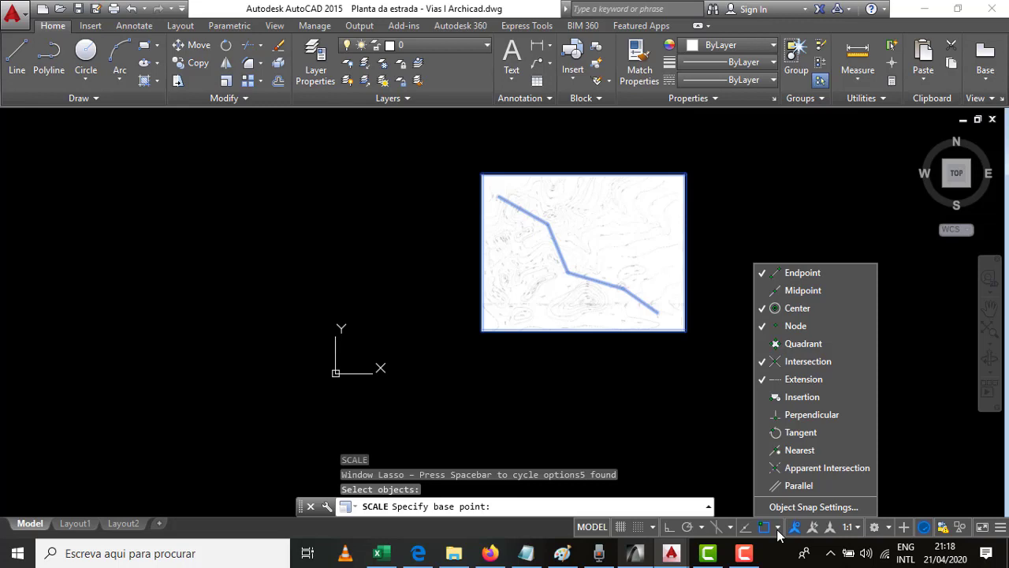
click(778, 529)
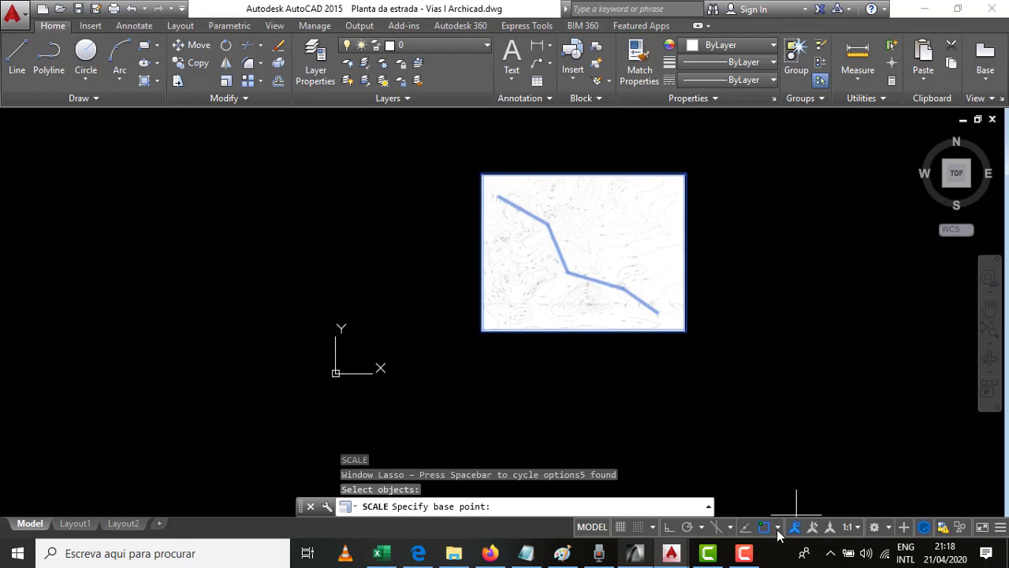
click(481, 332)
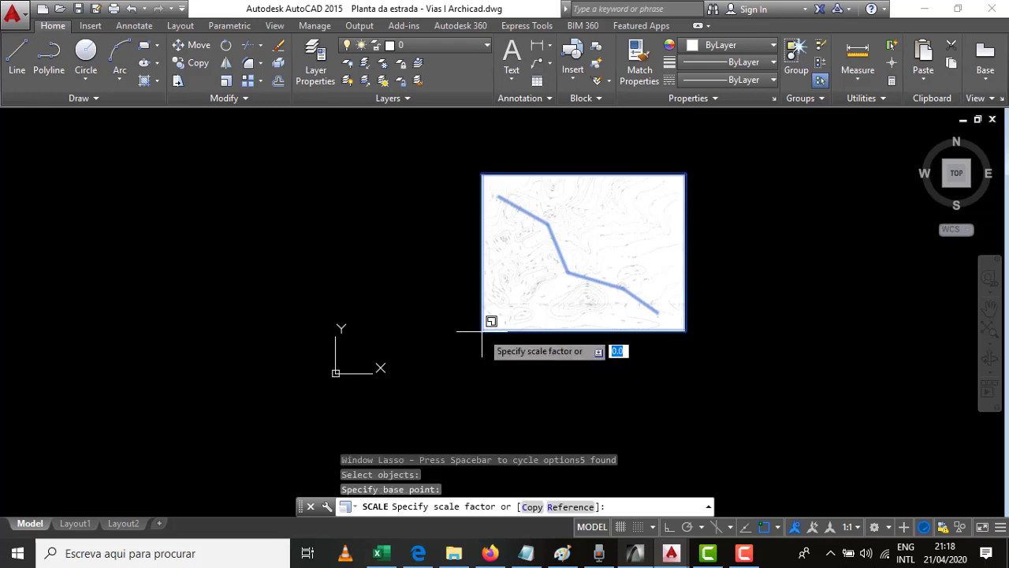
text(r)
key(Return)
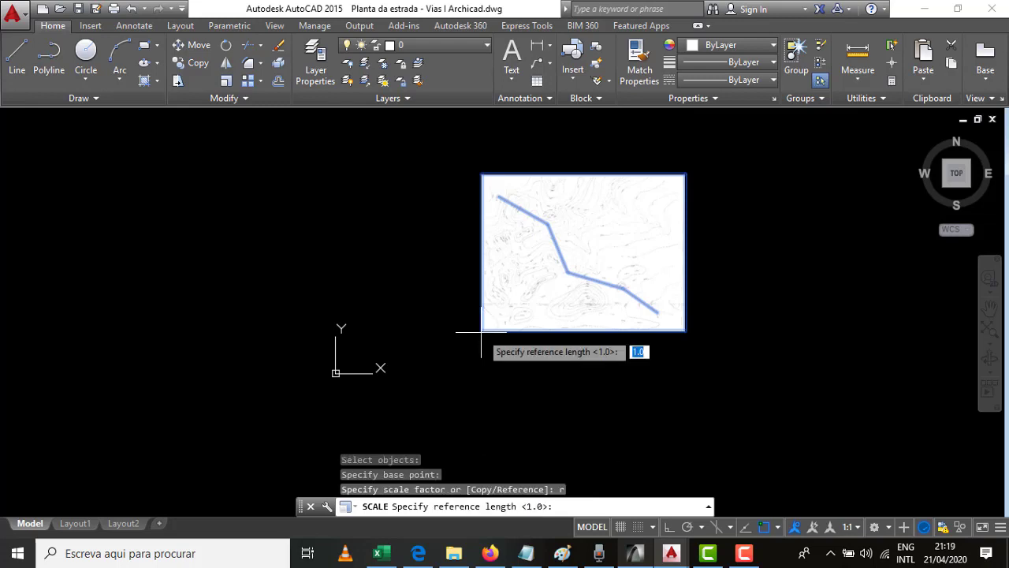
click(480, 331)
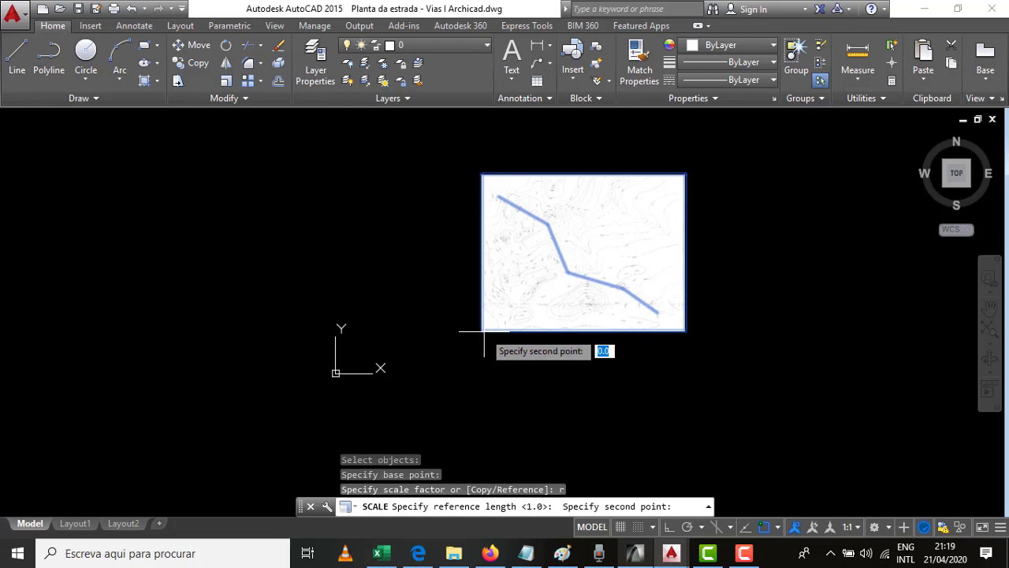
click(686, 331)
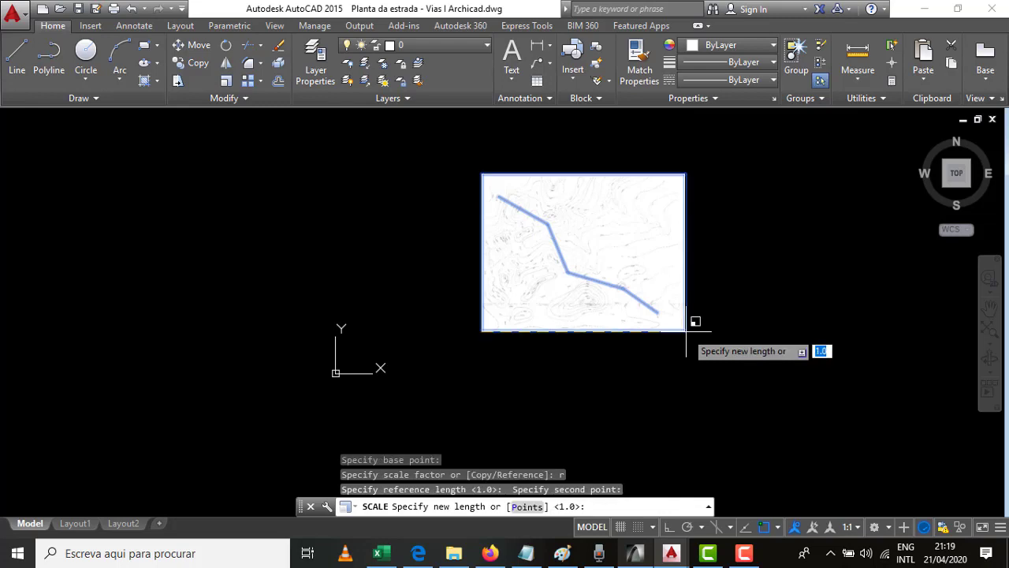
text(119)
key(Return)
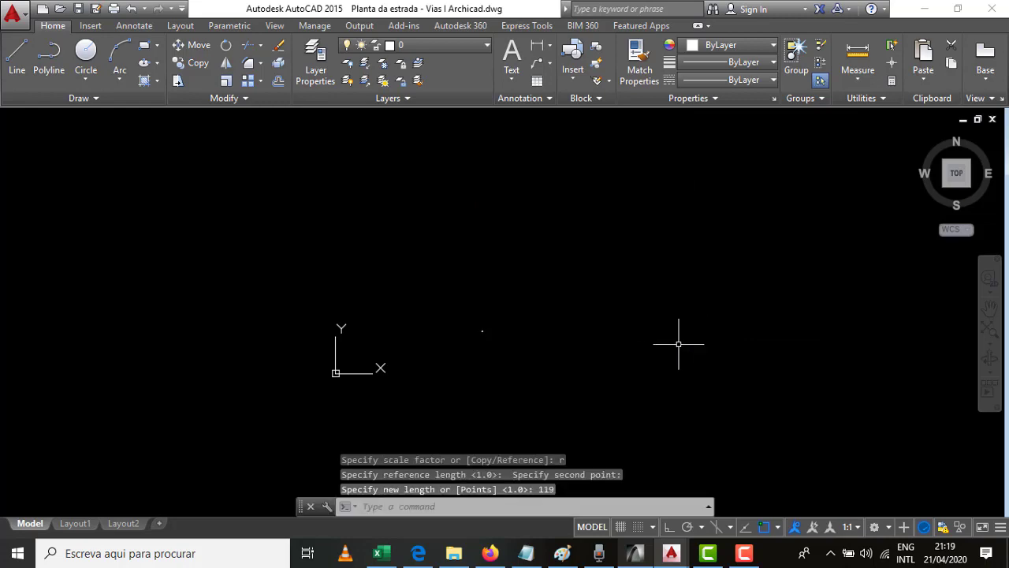
Examine the rescaled map's contour lines and the road axis up close, including its individual segments
scroll(485, 339, up, 2)
scroll(453, 286, up, 10)
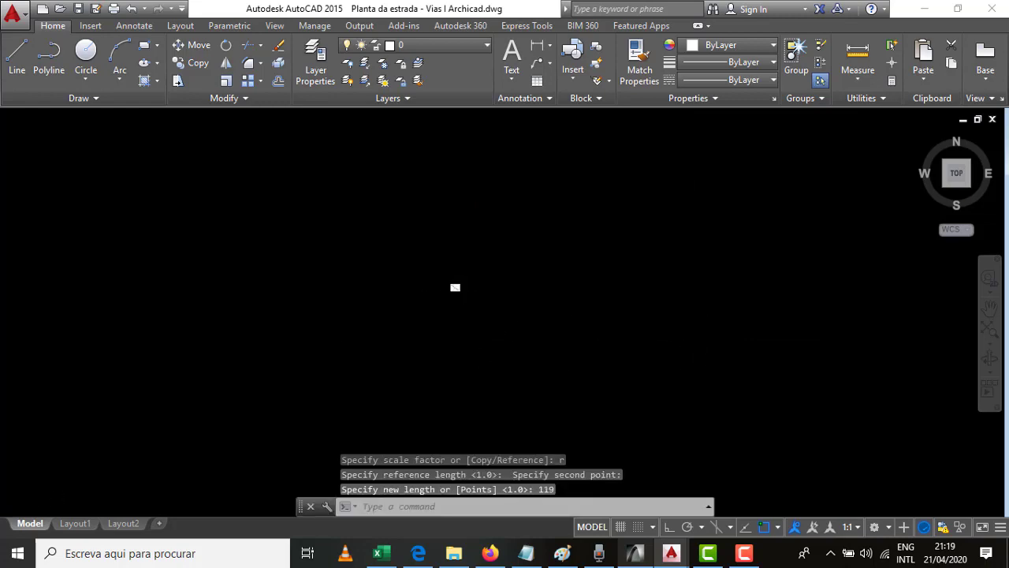
scroll(566, 368, down, 3)
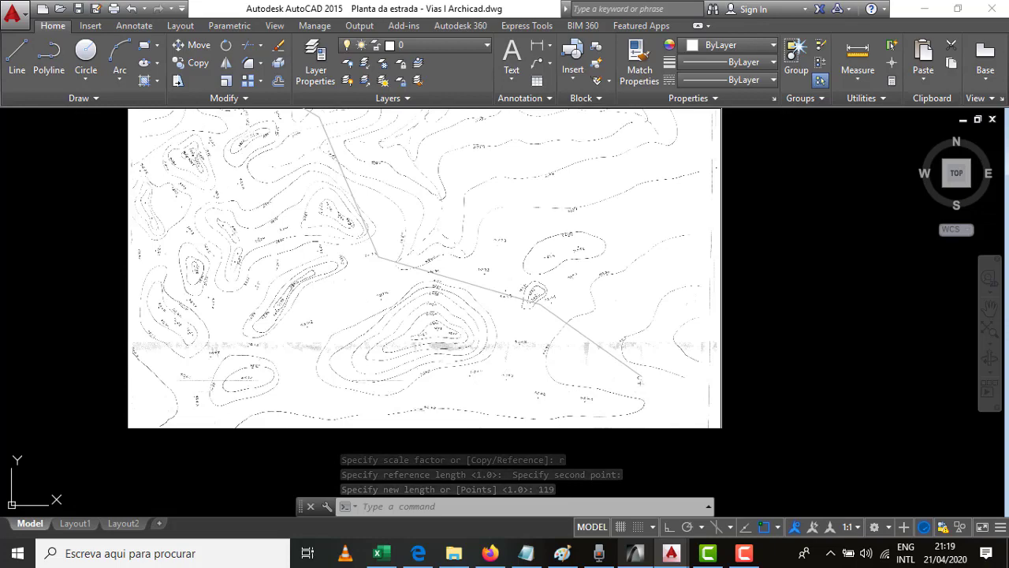
scroll(468, 325, up, 3)
scroll(510, 225, down, 3)
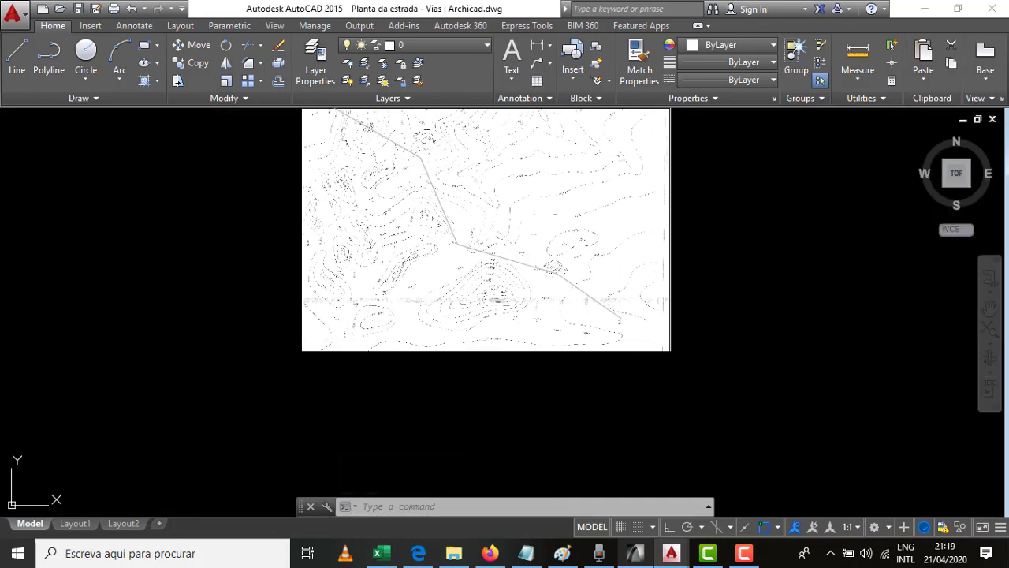
scroll(479, 246, up, 4)
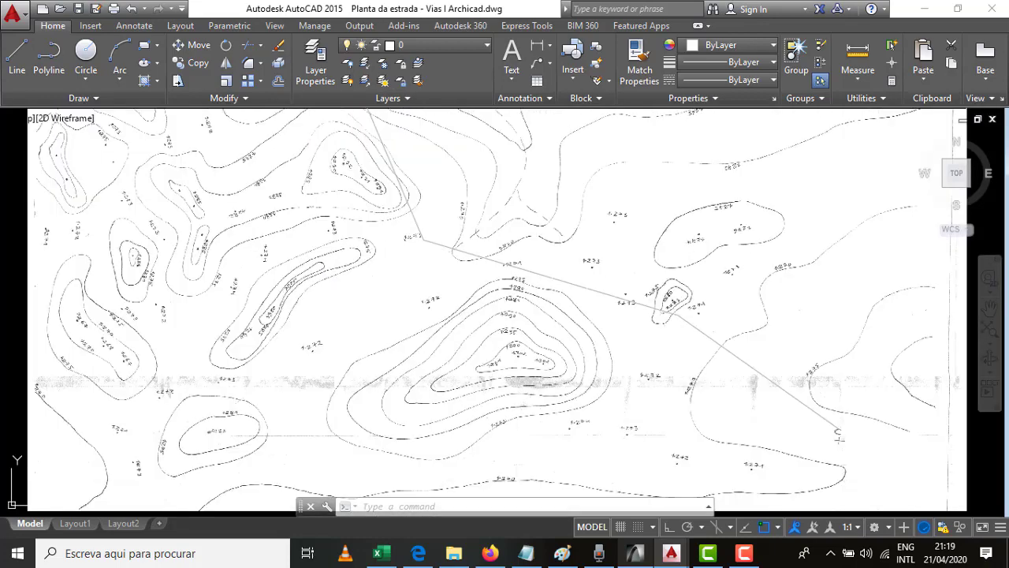
scroll(610, 280, down, 3)
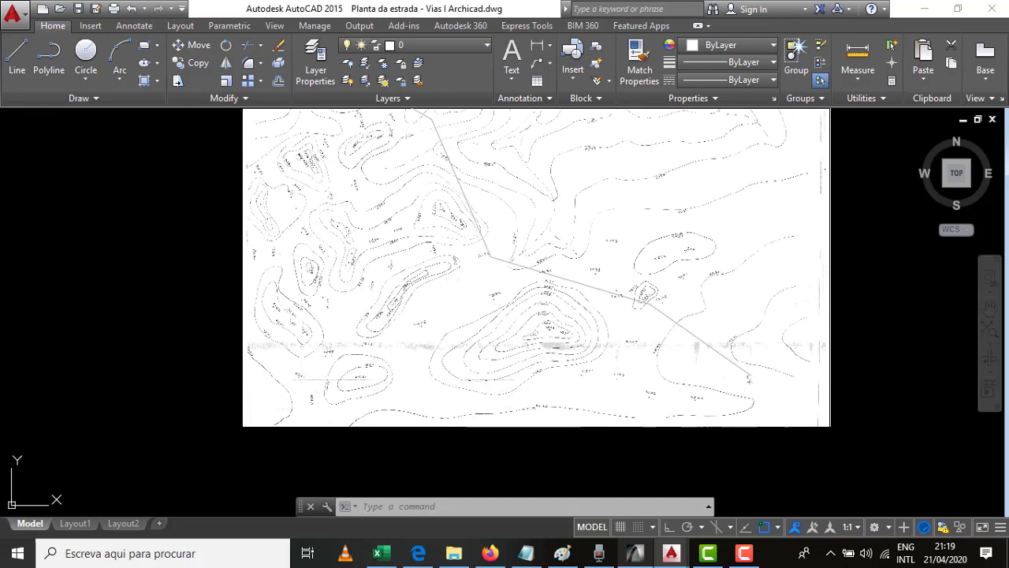
click(479, 196)
click(471, 189)
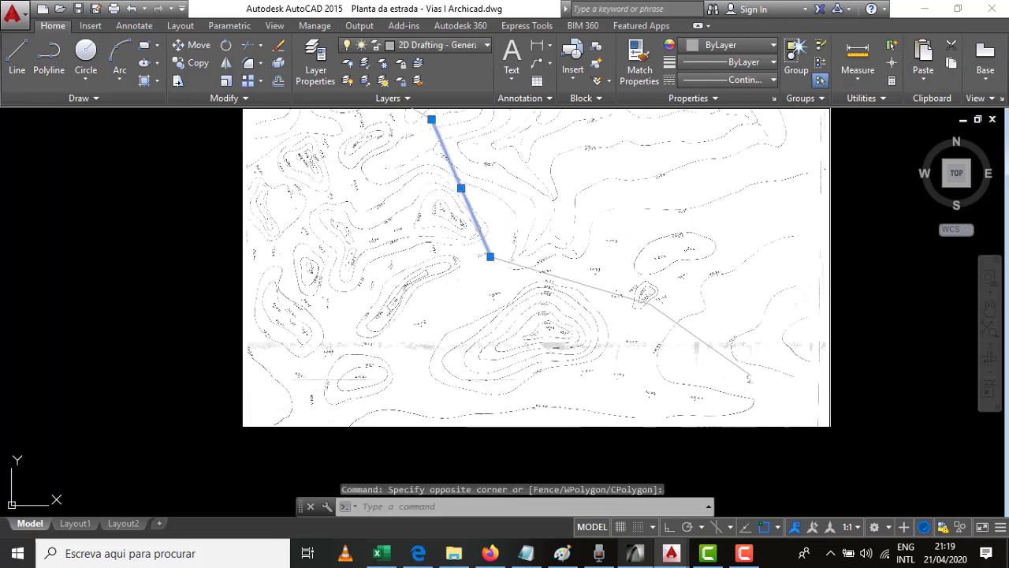
click(542, 272)
click(549, 271)
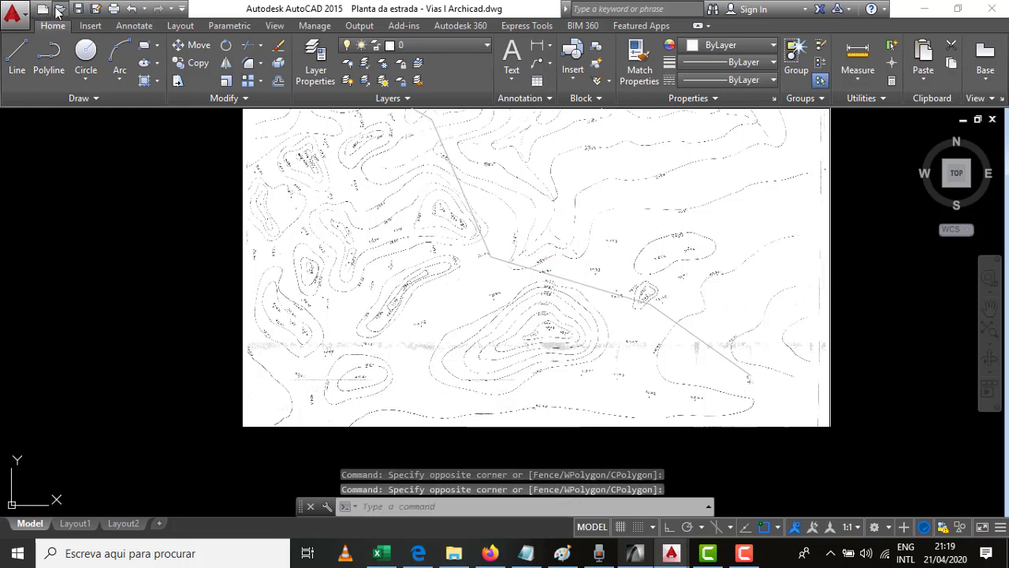
Save the drawing with the rescaled map and road, and bring the whole map into view
click(80, 9)
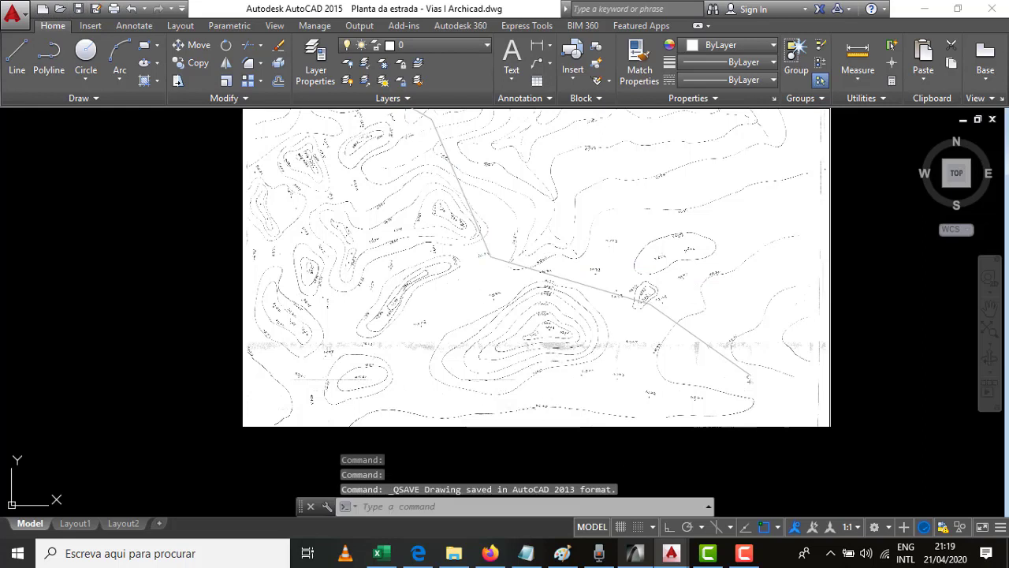
scroll(457, 347, down, 2)
scroll(518, 318, down, 1)
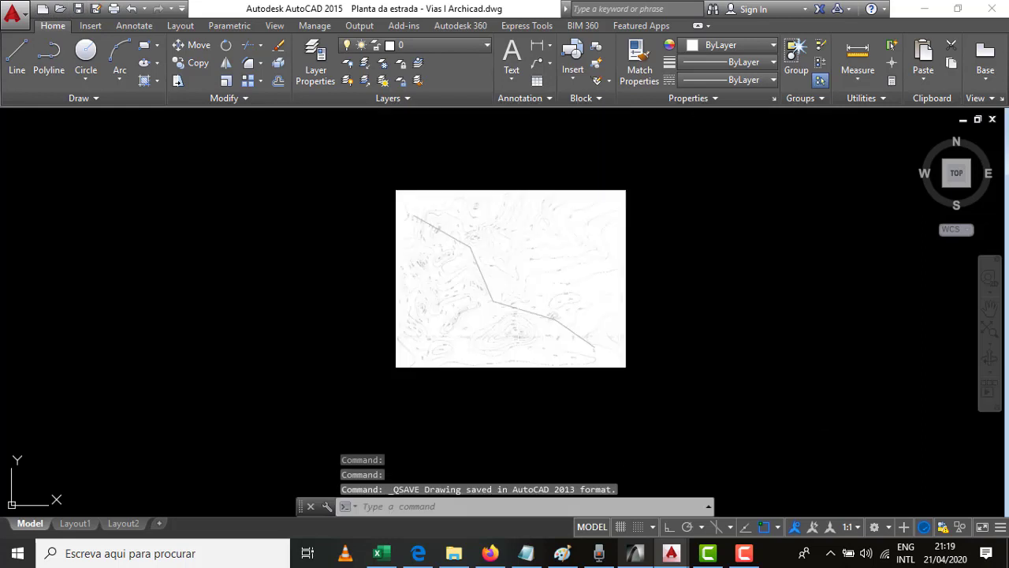